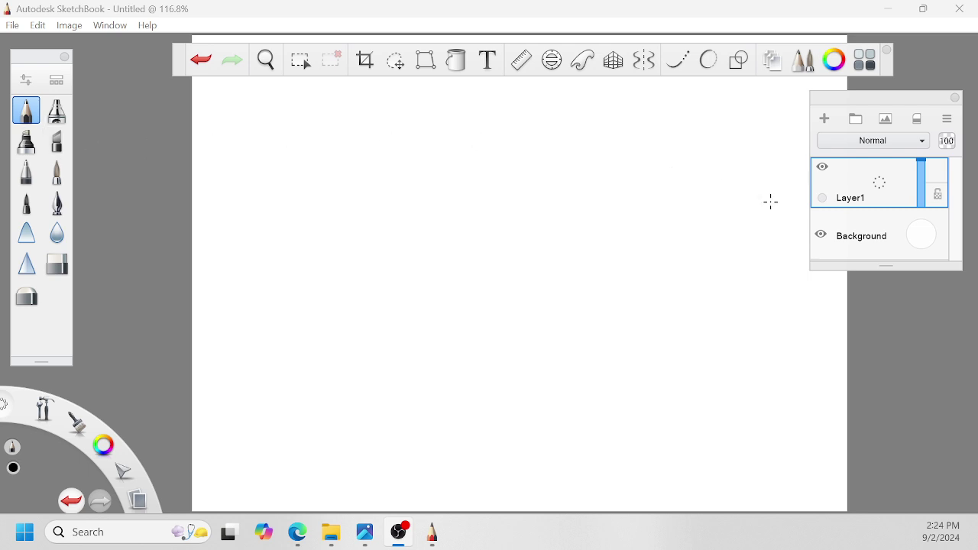
Step: Move the toolbar clear of the canvas and zoom the view out to 100%
left_click(893, 308)
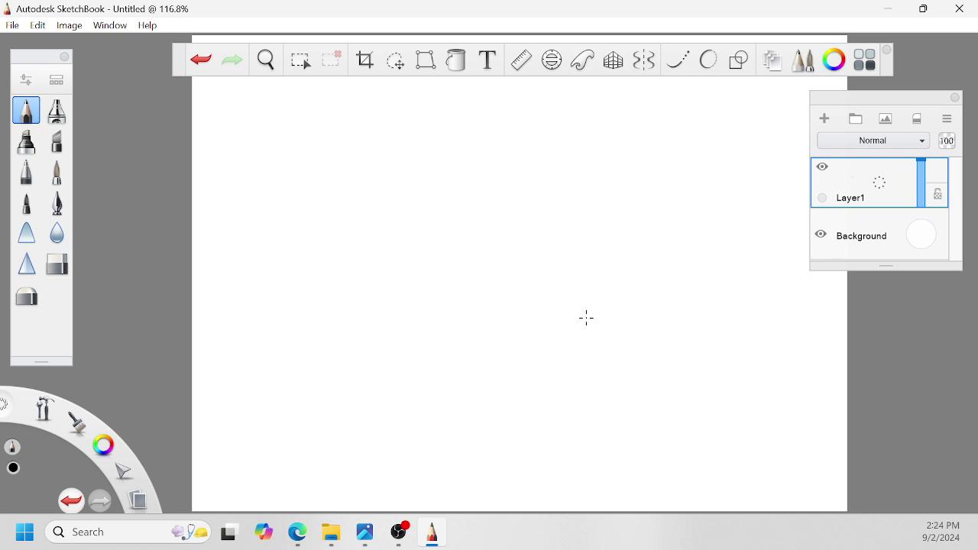
key("space")
left_click_drag(561, 303, 553, 311)
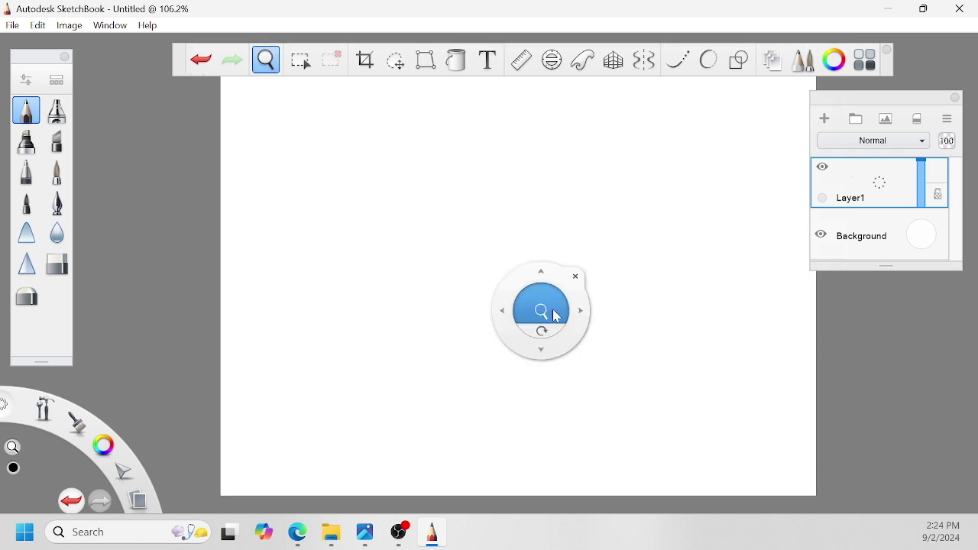
mouse_move(677, 304)
left_mouse_down()
mouse_move(624, 347)
mouse_move(627, 326)
mouse_move(657, 306)
mouse_move(651, 317)
left_mouse_up()
left_click(889, 71)
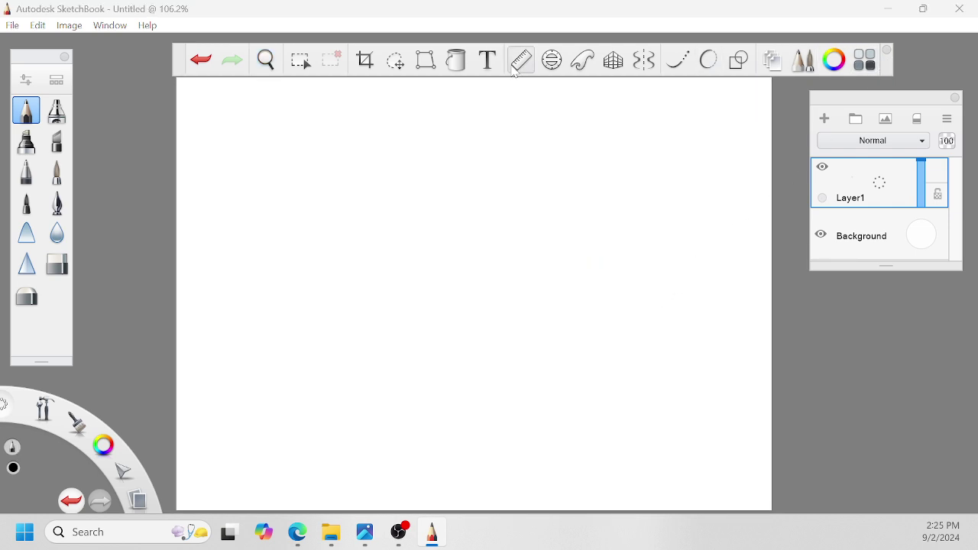
mouse_move(178, 62)
left_mouse_down()
mouse_move(175, 46)
mouse_move(159, 58)
left_mouse_up()
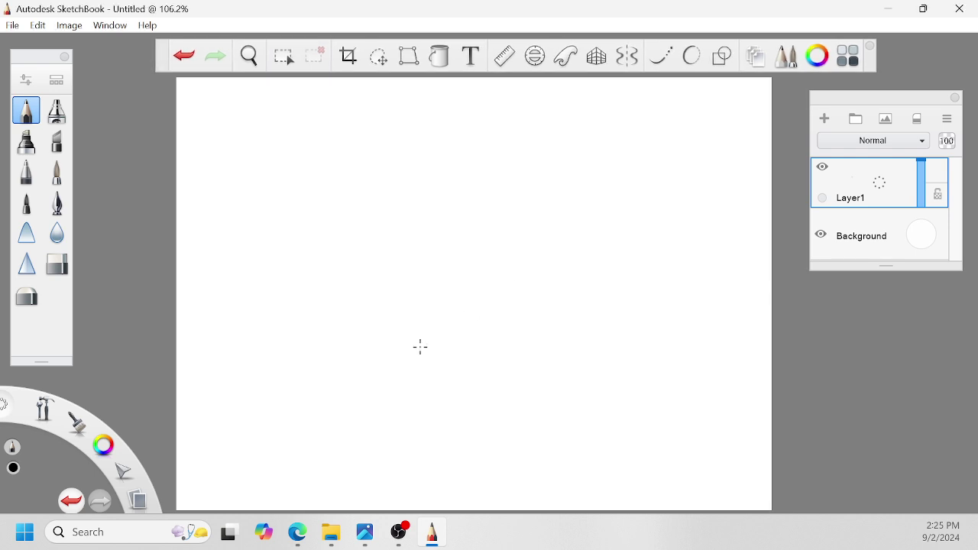
key("space")
left_click_drag(599, 226, 577, 226)
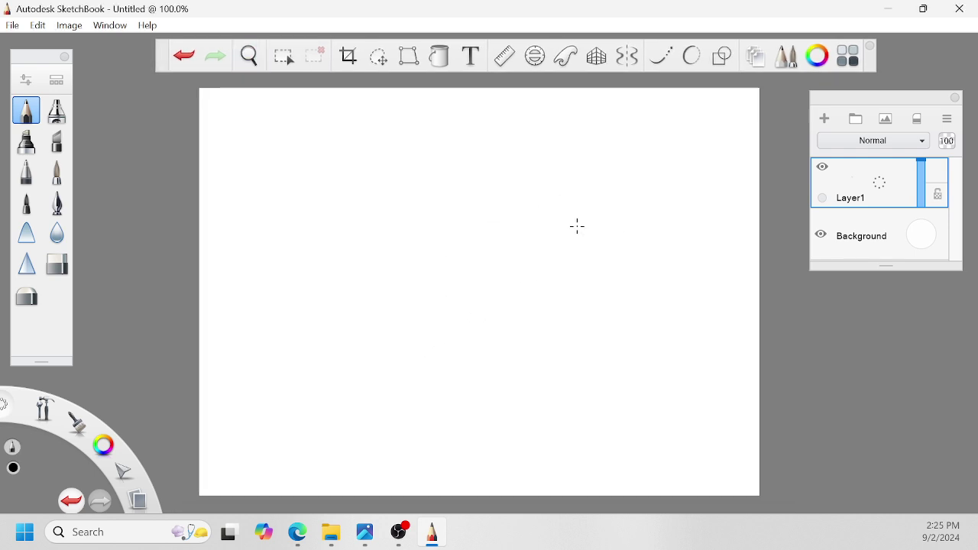
Step: Sketch the rounded skull outline with light pencil strokes, covering the left side, the crown and the upper right side
mouse_move(407, 141)
left_mouse_down()
mouse_move(375, 180)
mouse_move(360, 235)
left_mouse_up()
left_click_drag(367, 178, 362, 256)
left_click_drag(365, 198, 371, 293)
left_click_drag(359, 221, 389, 310)
left_click_drag(365, 274, 412, 343)
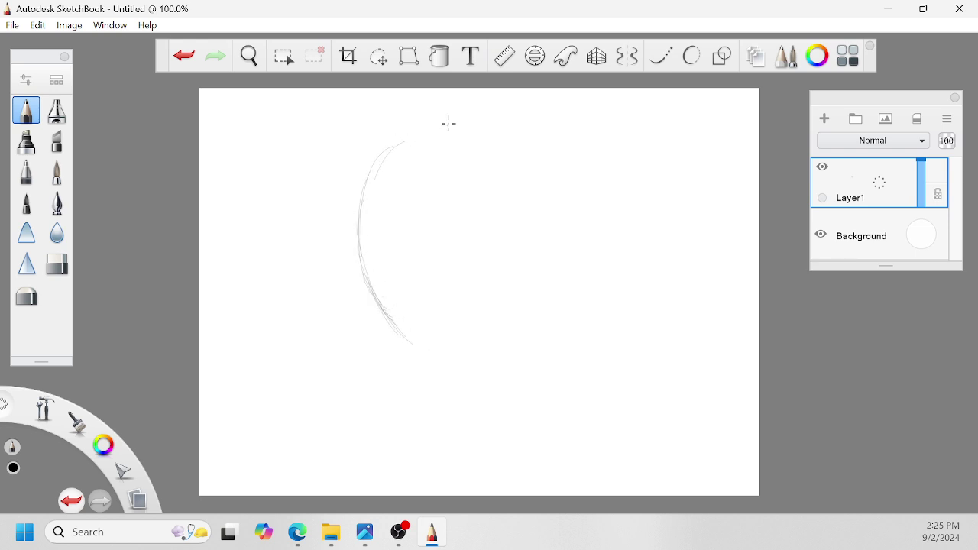
mouse_move(380, 158)
left_mouse_down()
mouse_move(444, 115)
mouse_move(397, 143)
mouse_move(433, 130)
mouse_move(500, 121)
left_mouse_up()
mouse_move(446, 127)
left_mouse_down()
mouse_move(494, 135)
mouse_move(435, 123)
mouse_move(515, 117)
mouse_move(554, 143)
mouse_move(603, 199)
left_mouse_up()
left_click_drag(557, 132, 604, 217)
left_click_drag(590, 181, 605, 237)
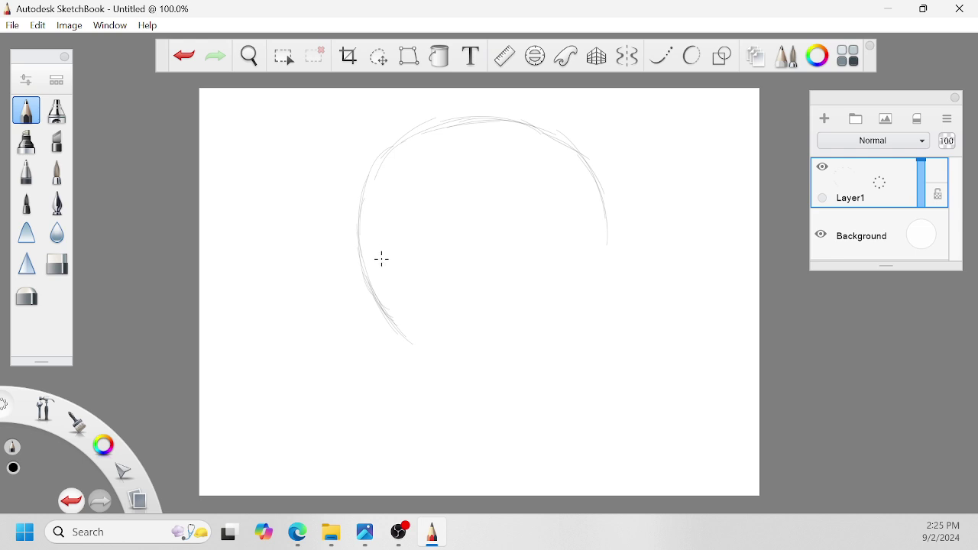
Step: Sketch the tapering jaw down to a narrow chin and connect the right cheek to the skull outline
mouse_move(383, 259)
left_mouse_down()
mouse_move(449, 388)
mouse_move(441, 391)
mouse_move(384, 317)
mouse_move(461, 416)
mouse_move(457, 402)
mouse_move(470, 420)
mouse_move(486, 420)
mouse_move(549, 374)
left_mouse_up()
mouse_move(579, 301)
left_mouse_down()
mouse_move(583, 328)
mouse_move(585, 306)
mouse_move(545, 396)
left_mouse_up()
mouse_move(564, 362)
left_mouse_down()
mouse_move(495, 419)
mouse_move(439, 386)
mouse_move(452, 421)
left_mouse_up()
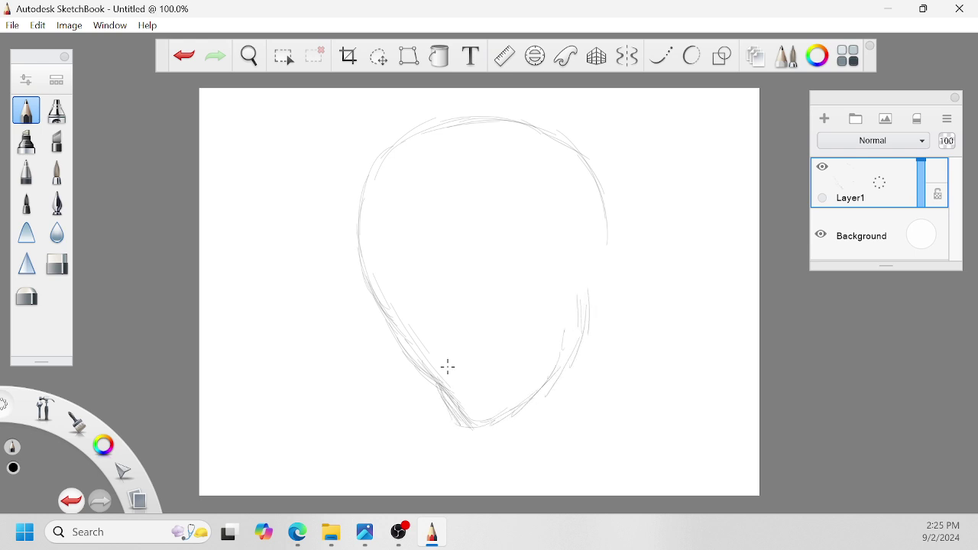
left_click_drag(605, 229, 583, 285)
Step: Sketch a curved brow guideline across the lower skull, then scale the whole head sketch down slightly
mouse_move(356, 283)
left_mouse_down()
mouse_move(367, 292)
mouse_move(500, 308)
mouse_move(538, 275)
mouse_move(574, 212)
mouse_move(535, 266)
left_mouse_up()
left_click_drag(567, 220, 525, 287)
mouse_move(558, 239)
left_mouse_down()
mouse_move(494, 308)
mouse_move(389, 306)
left_mouse_up()
left_click_drag(376, 300, 439, 331)
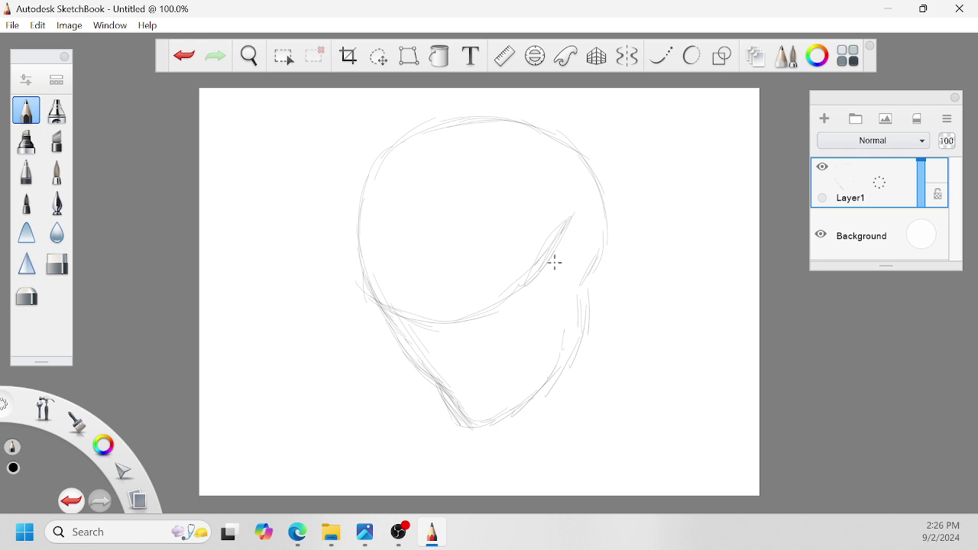
key("v")
mouse_move(541, 263)
left_mouse_down()
mouse_move(539, 272)
mouse_move(584, 261)
left_mouse_up()
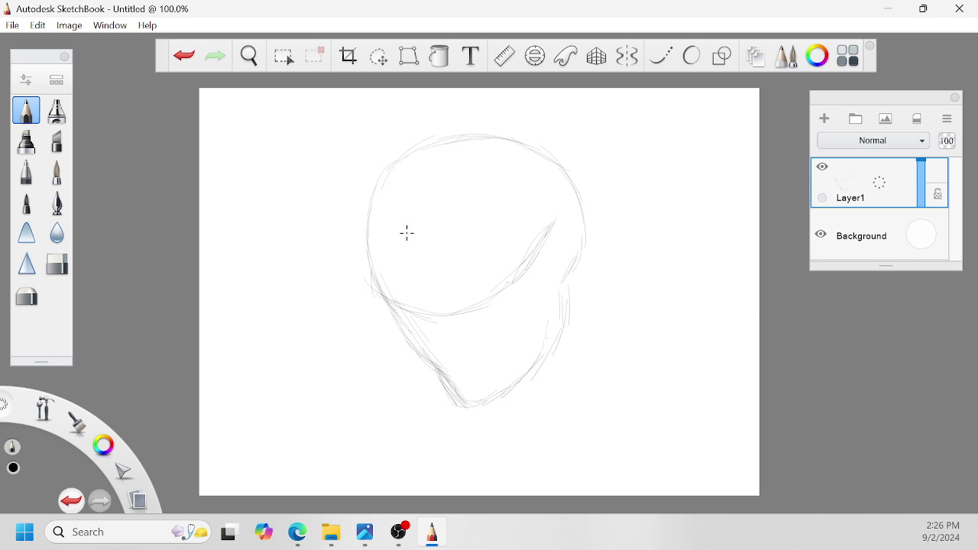
Step: Sketch the hair parting above the forehead and long strands sweeping down the left side of the face
mouse_move(410, 233)
left_mouse_down()
mouse_move(411, 195)
mouse_move(443, 140)
mouse_move(468, 122)
left_mouse_up()
mouse_move(420, 176)
left_mouse_down()
mouse_move(450, 133)
mouse_move(514, 109)
left_mouse_up()
mouse_move(405, 228)
left_mouse_down()
mouse_move(376, 217)
mouse_move(396, 219)
mouse_move(381, 212)
mouse_move(365, 259)
mouse_move(394, 396)
left_mouse_up()
mouse_move(367, 236)
left_mouse_down()
mouse_move(340, 309)
mouse_move(331, 295)
left_mouse_up()
mouse_move(346, 232)
left_mouse_down()
mouse_move(324, 283)
mouse_move(322, 329)
mouse_move(315, 326)
left_mouse_up()
mouse_move(318, 279)
left_mouse_down()
mouse_move(332, 352)
mouse_move(358, 387)
left_mouse_up()
left_click_drag(315, 303, 335, 371)
left_click_drag(310, 266, 341, 375)
mouse_move(330, 345)
left_mouse_down()
mouse_move(369, 392)
mouse_move(364, 352)
left_mouse_up()
mouse_move(405, 213)
left_mouse_down()
mouse_move(388, 196)
mouse_move(337, 208)
left_mouse_up()
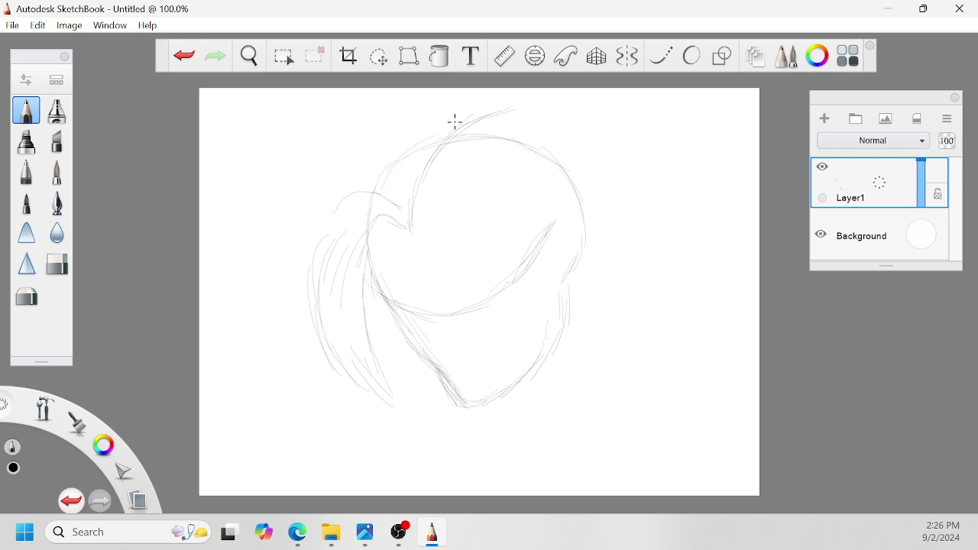
Step: Sketch the outer hair contour around the head with the right fringe, and add the right ear and a firmer jawline
mouse_move(465, 118)
left_mouse_down()
mouse_move(402, 125)
mouse_move(375, 144)
mouse_move(337, 202)
mouse_move(317, 242)
mouse_move(329, 328)
left_mouse_up()
mouse_move(427, 202)
left_mouse_down()
mouse_move(413, 221)
mouse_move(448, 181)
mouse_move(517, 278)
mouse_move(527, 313)
mouse_move(581, 255)
left_mouse_up()
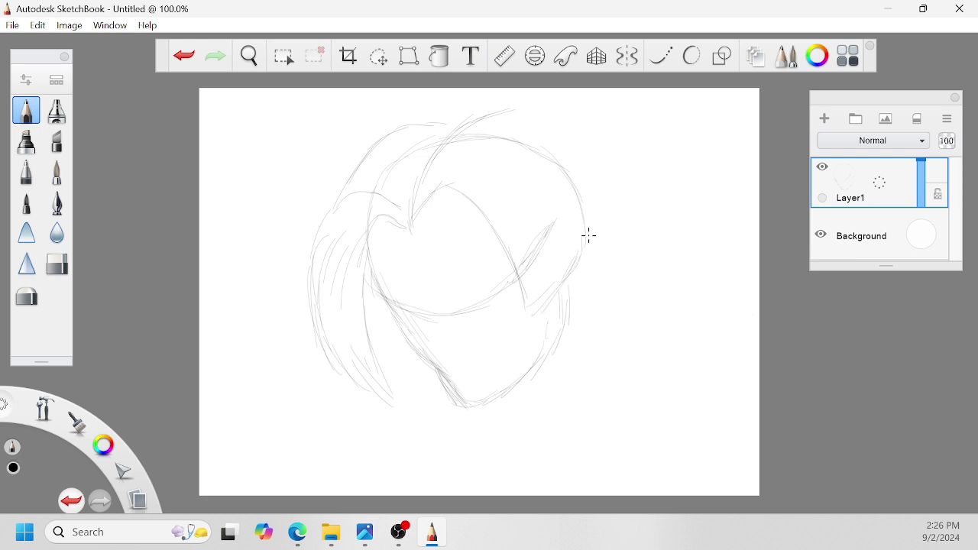
mouse_move(515, 103)
left_mouse_down()
mouse_move(565, 121)
mouse_move(593, 164)
left_mouse_up()
mouse_move(560, 118)
left_mouse_down()
mouse_move(588, 155)
mouse_move(607, 202)
mouse_move(605, 234)
mouse_move(584, 264)
mouse_move(545, 274)
mouse_move(591, 281)
mouse_move(579, 311)
mouse_move(570, 309)
mouse_move(589, 293)
left_mouse_up()
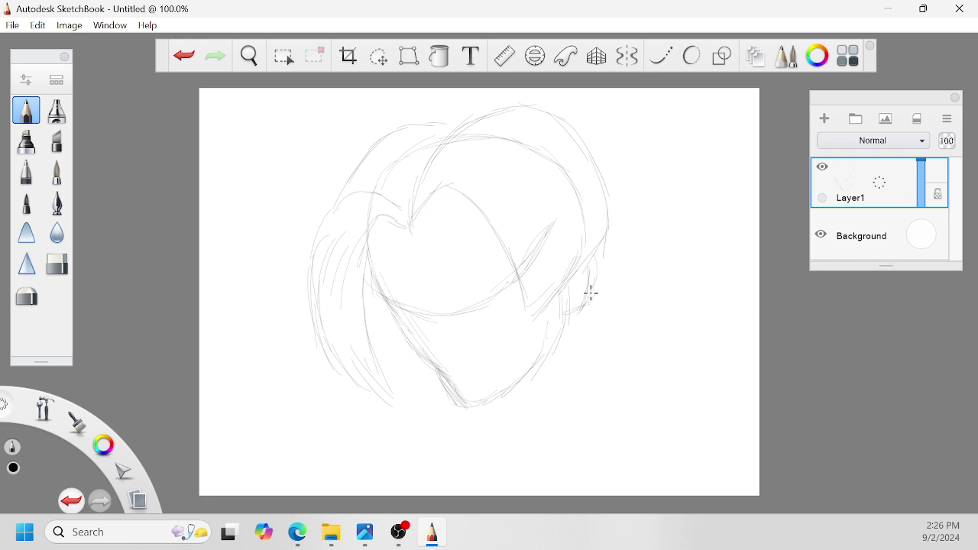
mouse_move(593, 255)
left_mouse_down()
mouse_move(597, 278)
mouse_move(597, 261)
mouse_move(563, 312)
mouse_move(587, 289)
mouse_move(579, 317)
mouse_move(561, 318)
mouse_move(559, 348)
mouse_move(522, 383)
mouse_move(459, 406)
left_mouse_up()
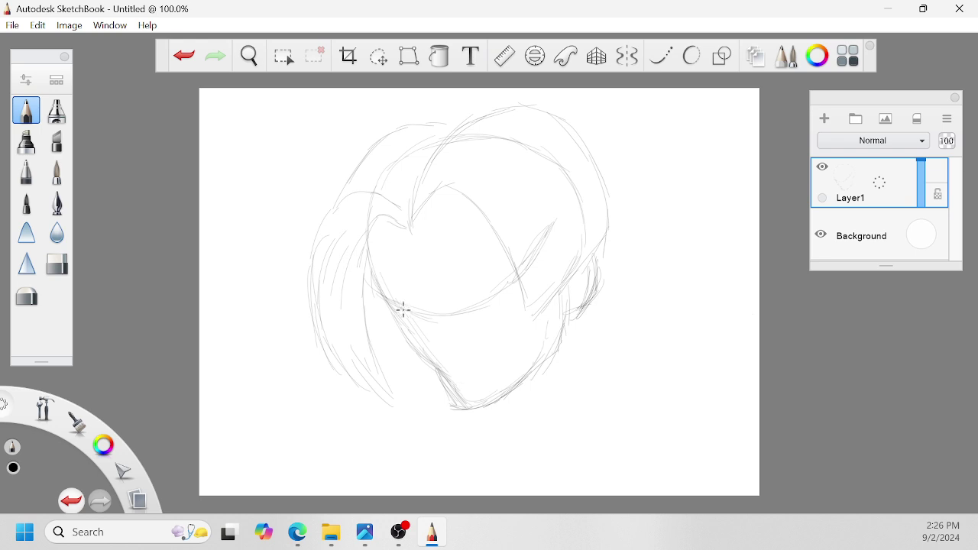
Step: Draw the slanted eyebrows meeting above the nose and the narrow outlines of both eyes beneath them
mouse_move(374, 280)
left_mouse_down()
mouse_move(428, 322)
mouse_move(419, 310)
mouse_move(452, 316)
mouse_move(440, 299)
mouse_move(455, 308)
mouse_move(534, 253)
mouse_move(499, 271)
mouse_move(519, 263)
mouse_move(557, 279)
mouse_move(523, 266)
mouse_move(497, 272)
mouse_move(523, 283)
left_mouse_up()
key("space")
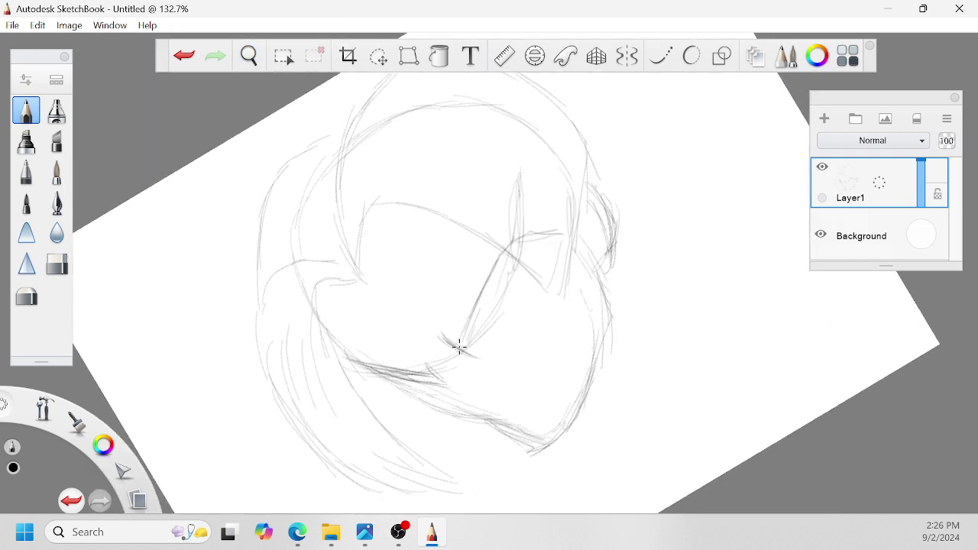
mouse_move(458, 346)
left_mouse_down()
mouse_move(493, 283)
mouse_move(536, 235)
mouse_move(537, 249)
left_mouse_up()
left_click_drag(473, 330, 495, 341)
left_click_drag(526, 289, 498, 334)
left_click_drag(523, 298, 496, 338)
left_click_drag(537, 250, 533, 289)
mouse_move(534, 248)
left_mouse_down()
mouse_move(528, 295)
mouse_move(489, 339)
left_mouse_up()
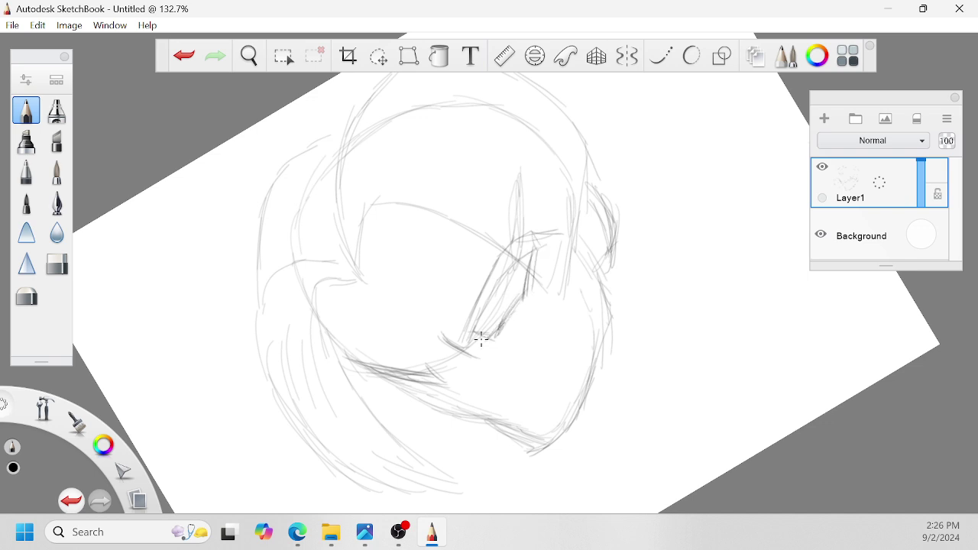
mouse_move(437, 373)
left_mouse_down()
mouse_move(443, 380)
mouse_move(402, 389)
mouse_move(417, 398)
mouse_move(454, 387)
mouse_move(418, 403)
left_mouse_up()
left_click_drag(373, 375, 426, 420)
Step: Darken the left cheek and chin contour and draw the pointed nose and small closed mouth
key("space")
mouse_move(449, 368)
left_mouse_down()
mouse_move(448, 356)
mouse_move(298, 372)
left_mouse_up()
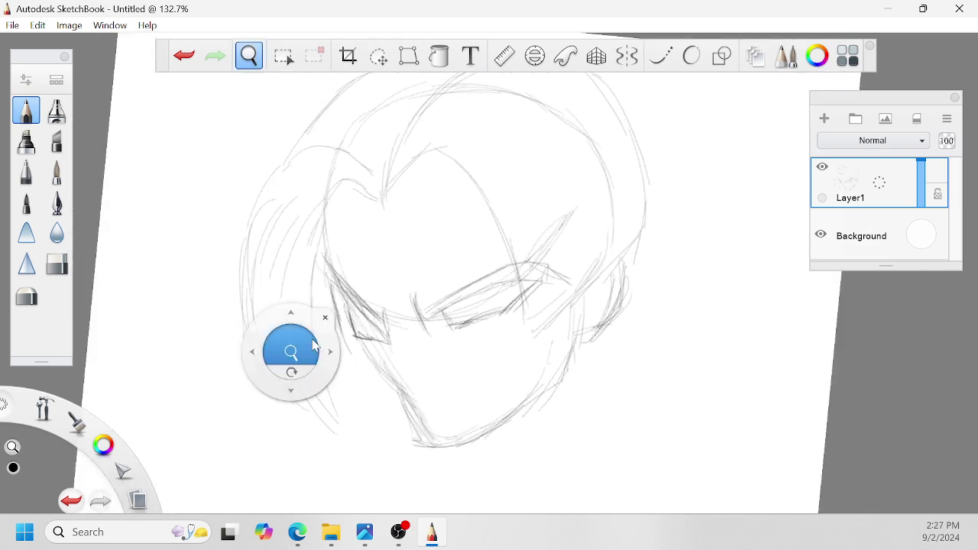
mouse_move(344, 337)
left_mouse_down()
mouse_move(399, 403)
mouse_move(406, 435)
mouse_move(411, 425)
left_mouse_up()
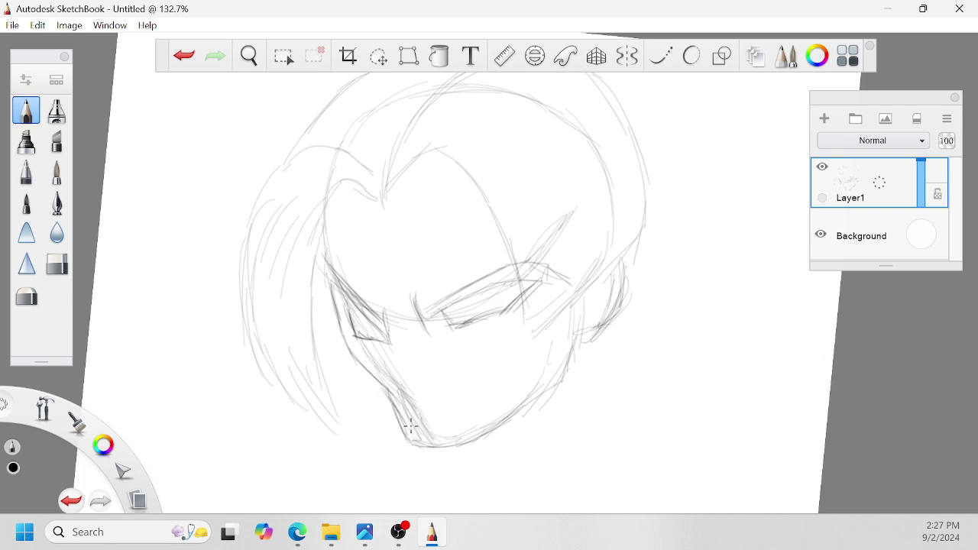
mouse_move(397, 352)
left_mouse_down()
mouse_move(390, 382)
mouse_move(445, 404)
mouse_move(440, 427)
left_mouse_up()
left_click_drag(564, 362, 564, 372)
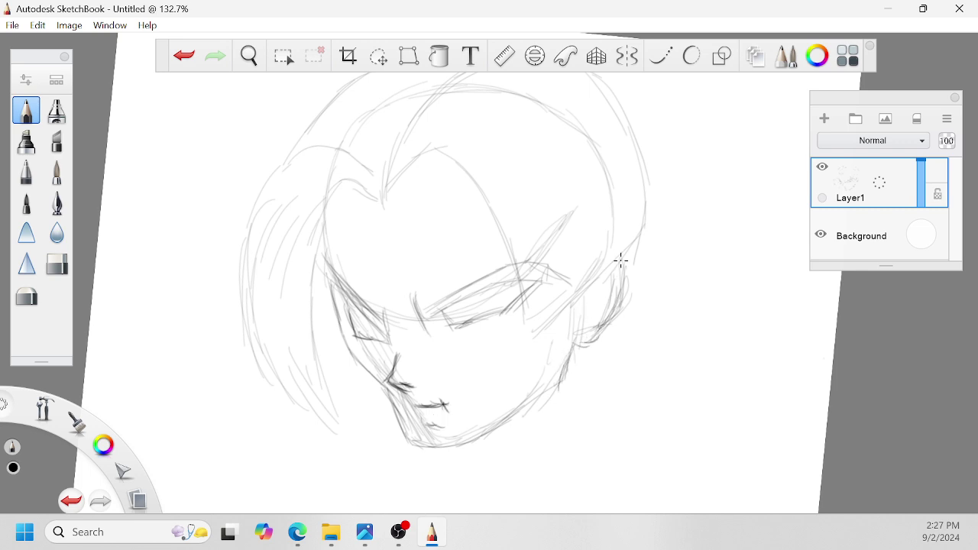
Step: Draw the neck lines below the chin and an open, upturned jacket collar on both sides
key("space")
mouse_move(570, 275)
left_mouse_down()
mouse_move(554, 306)
mouse_move(566, 283)
left_mouse_up()
mouse_move(565, 334)
left_mouse_down()
mouse_move(587, 318)
mouse_move(571, 345)
mouse_move(589, 326)
mouse_move(613, 331)
mouse_move(576, 382)
left_mouse_up()
left_click_drag(611, 331, 594, 364)
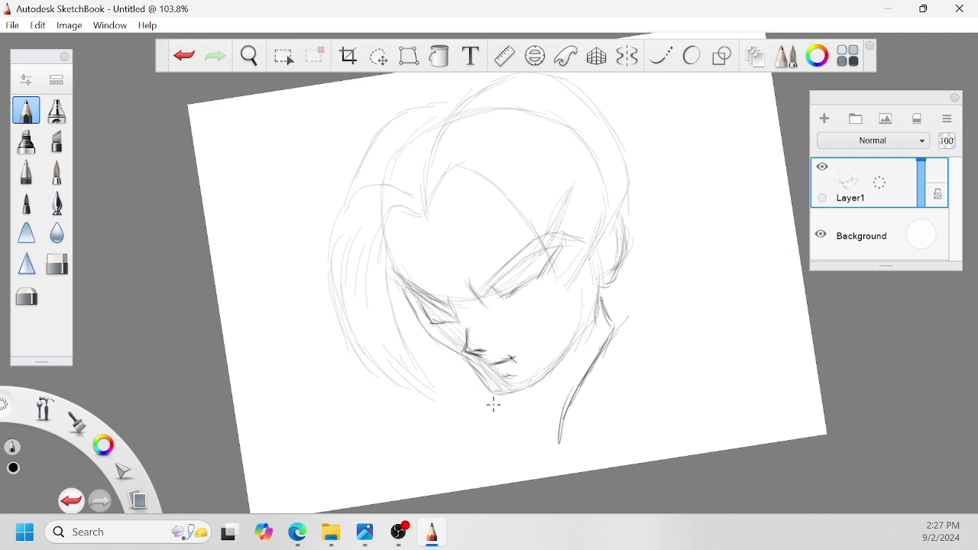
mouse_move(484, 385)
left_mouse_down()
mouse_move(471, 417)
mouse_move(475, 454)
left_mouse_up()
mouse_move(434, 351)
left_mouse_down()
mouse_move(416, 386)
mouse_move(408, 383)
mouse_move(456, 415)
left_mouse_up()
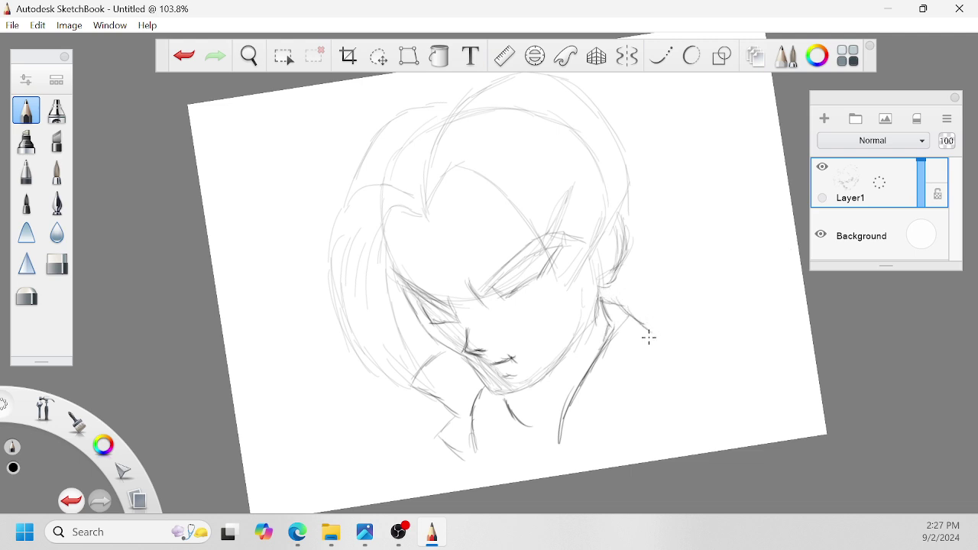
left_click_drag(649, 337, 619, 432)
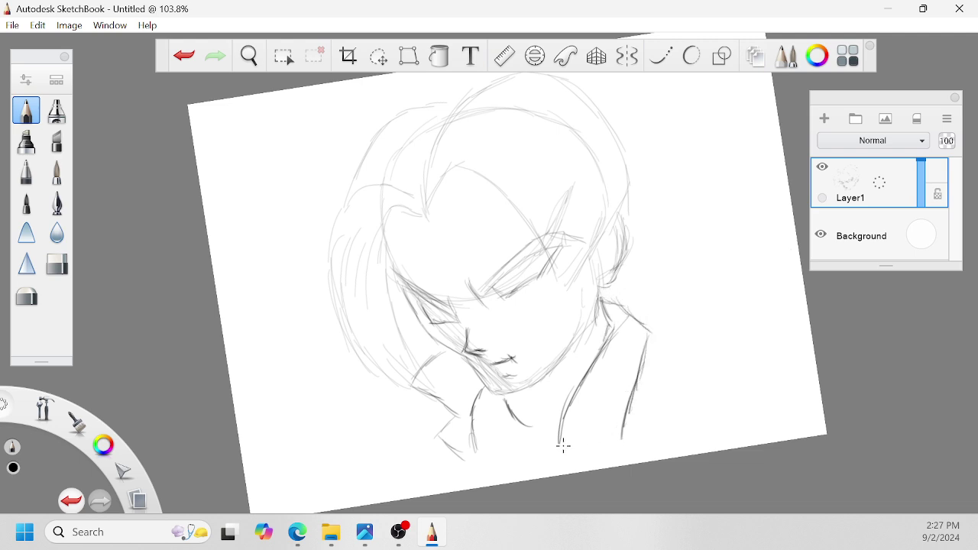
left_click_drag(563, 447, 616, 432)
left_click_drag(553, 375, 546, 400)
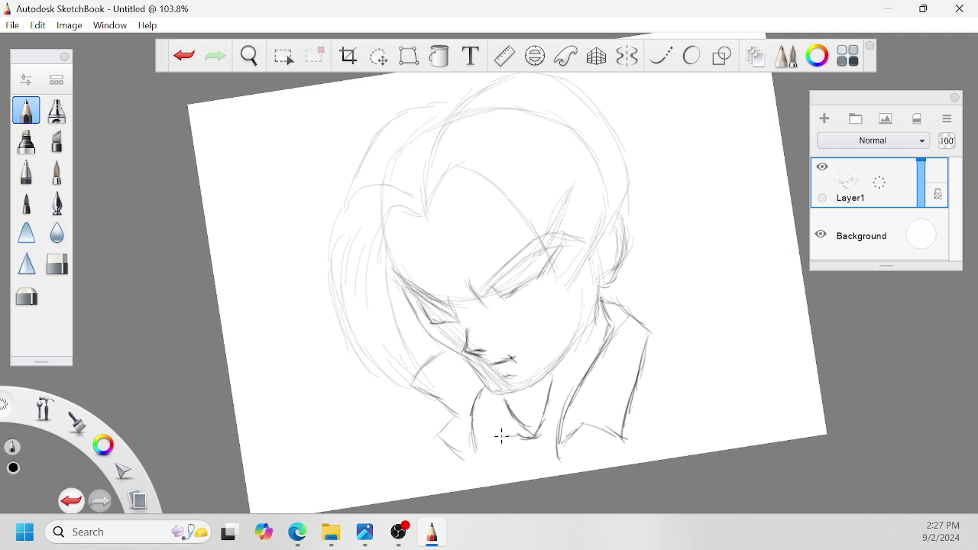
left_click_drag(486, 440, 523, 442)
left_click_drag(560, 399, 557, 425)
Step: Detail the right ear with darker outer and inner contours and a lobe joining the jaw
key("space")
left_click_drag(567, 276, 604, 269)
left_click_drag(721, 236, 700, 269)
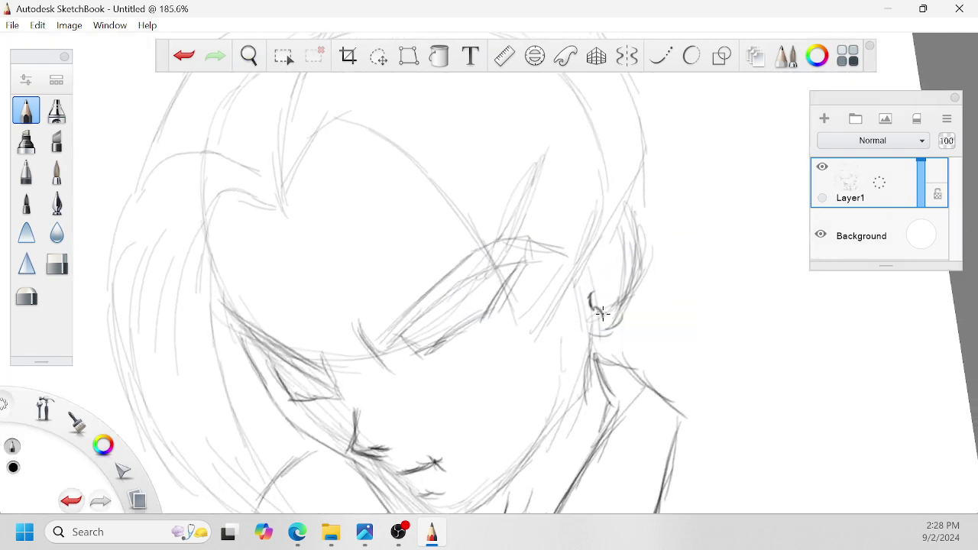
mouse_move(589, 276)
left_mouse_down()
mouse_move(593, 230)
mouse_move(625, 226)
mouse_move(645, 246)
mouse_move(641, 237)
mouse_move(649, 271)
mouse_move(631, 309)
mouse_move(596, 332)
left_mouse_up()
left_click_drag(624, 363, 679, 314)
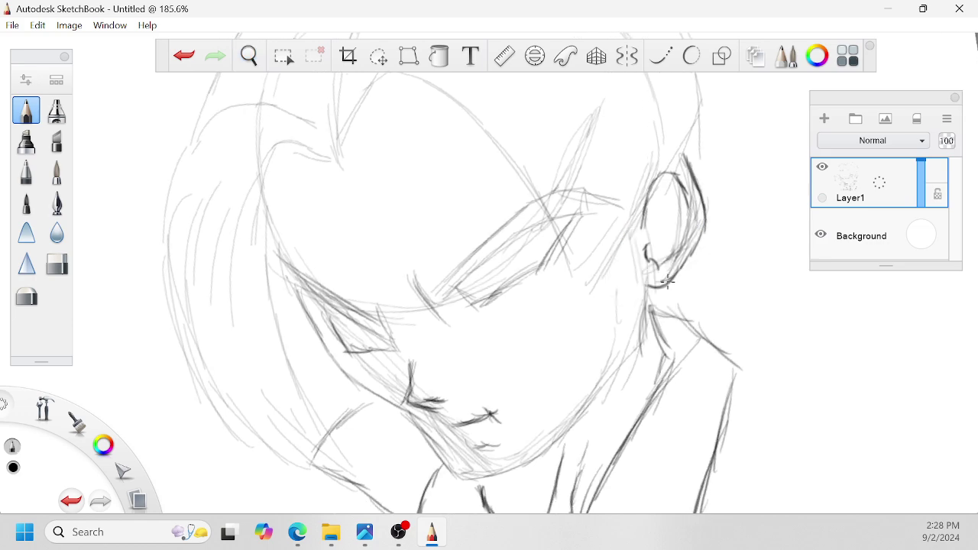
mouse_move(669, 278)
left_mouse_down()
mouse_move(645, 283)
mouse_move(636, 334)
left_mouse_up()
Step: Draw the half-hidden irises in both eyes and add slanted crease lines on the right cheek
key("space")
mouse_move(511, 325)
left_mouse_down()
mouse_move(502, 317)
mouse_move(585, 302)
left_mouse_up()
left_click_drag(425, 382, 448, 374)
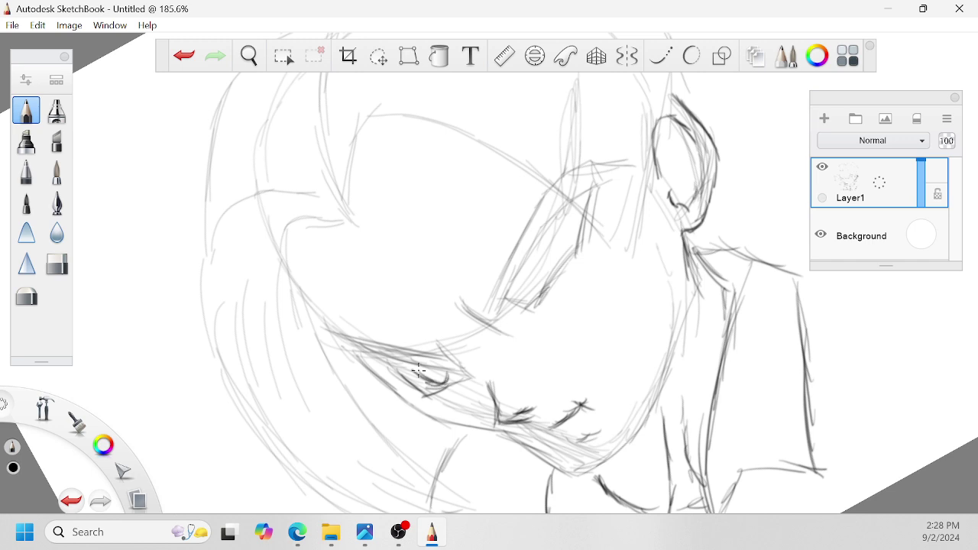
mouse_move(553, 241)
left_mouse_down()
mouse_move(522, 269)
mouse_move(555, 226)
left_mouse_up()
mouse_move(573, 343)
left_mouse_down()
mouse_move(609, 277)
mouse_move(628, 266)
left_mouse_up()
Step: Draw two long curved bangs falling from the hair parting, one over the left eye and one beside the right eye
mouse_move(346, 221)
left_mouse_down()
mouse_move(389, 341)
mouse_move(451, 380)
left_mouse_up()
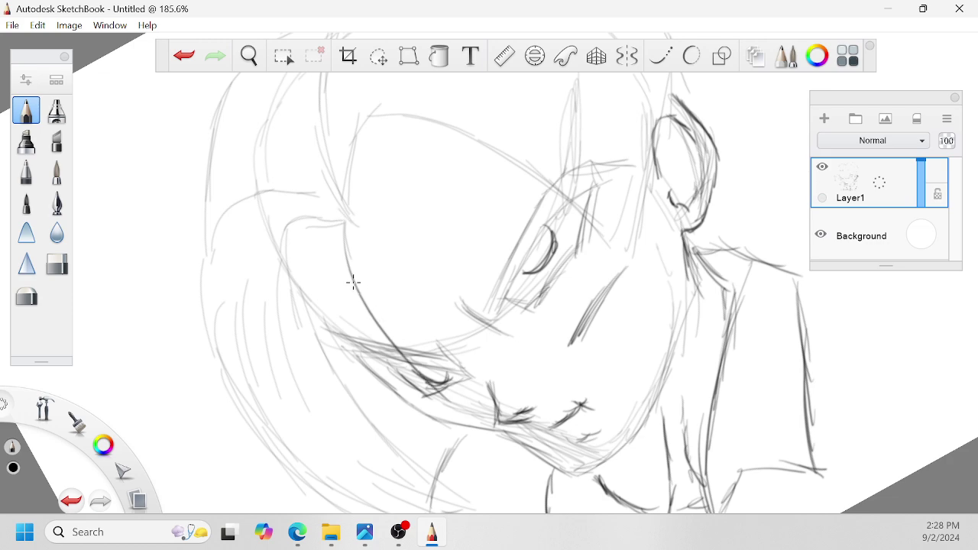
mouse_move(342, 221)
left_mouse_down()
mouse_move(441, 398)
mouse_move(418, 387)
mouse_move(466, 415)
left_mouse_up()
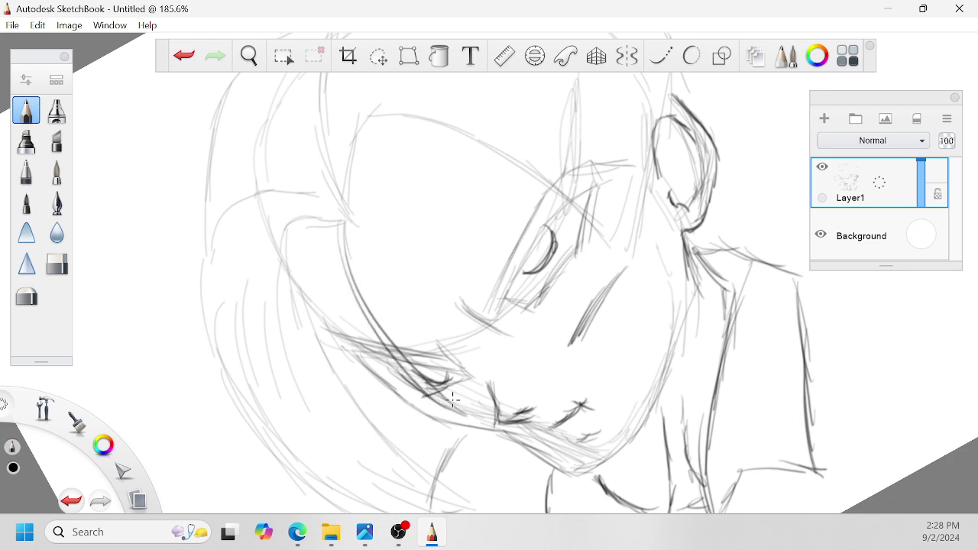
key("space")
left_click_drag(465, 284, 469, 284)
left_click_drag(373, 344, 377, 374)
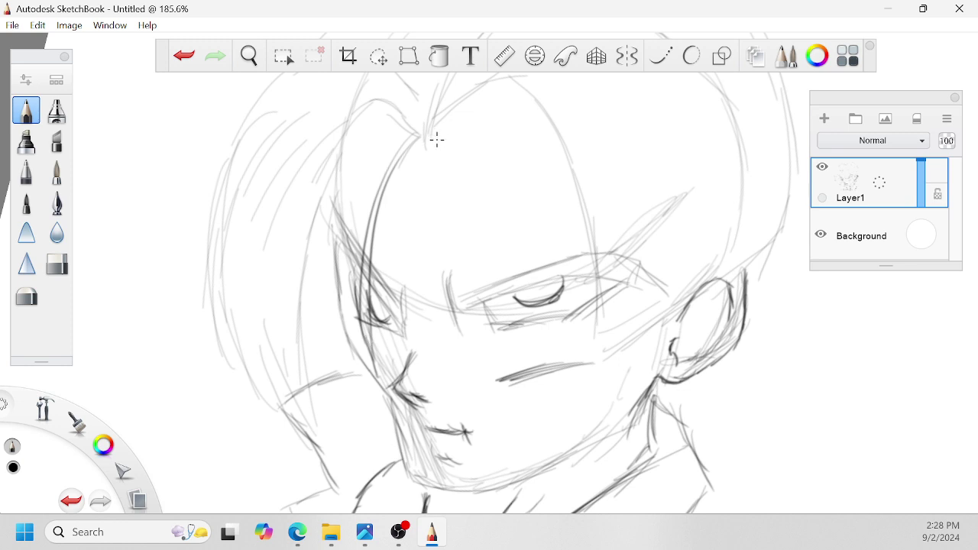
mouse_move(428, 139)
left_mouse_down()
mouse_move(485, 201)
mouse_move(490, 334)
left_mouse_up()
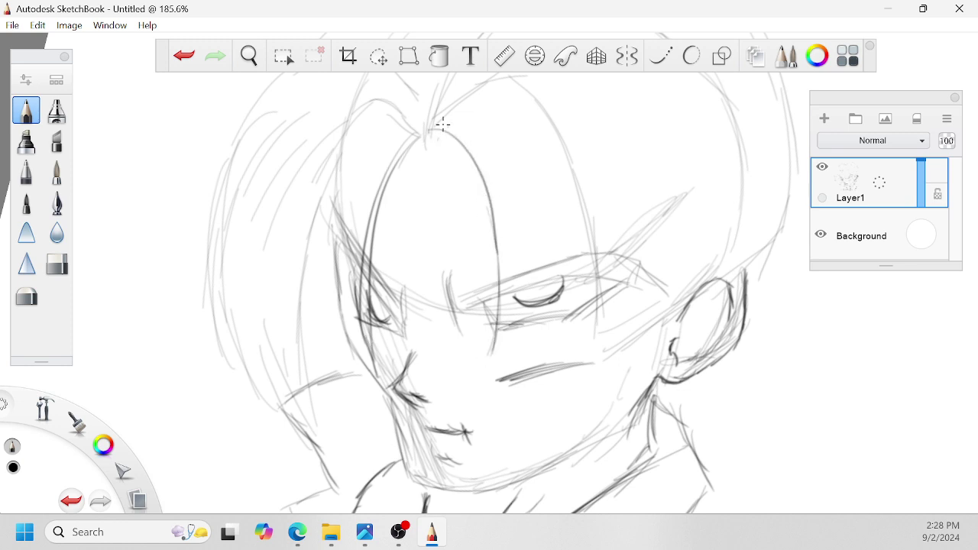
mouse_move(432, 120)
left_mouse_down()
mouse_move(460, 124)
mouse_move(488, 168)
mouse_move(500, 252)
mouse_move(493, 329)
left_mouse_up()
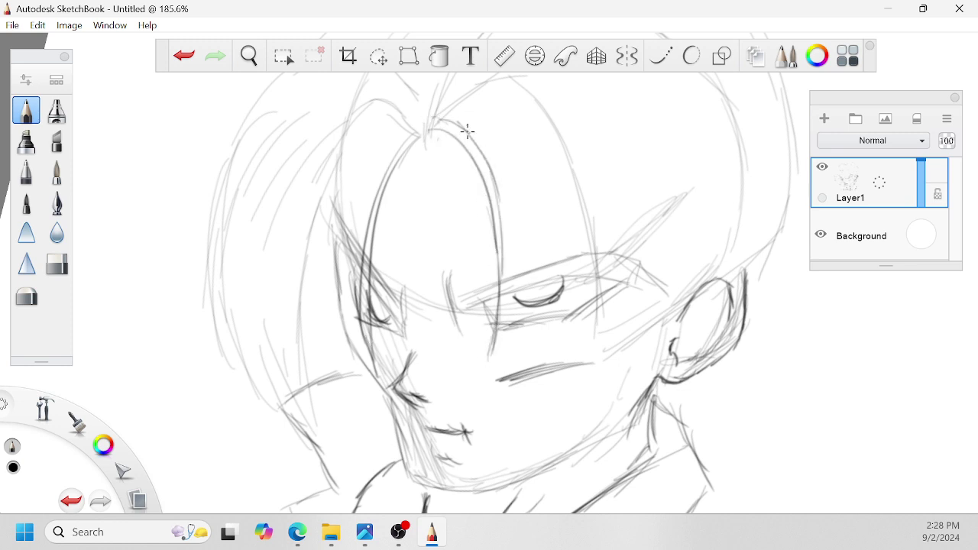
left_click_drag(467, 131, 493, 240)
Step: Darken the hair strand that sweeps upward from the parting toward the crown
key("space")
left_click_drag(524, 116, 553, 258)
left_click_drag(462, 270, 567, 124)
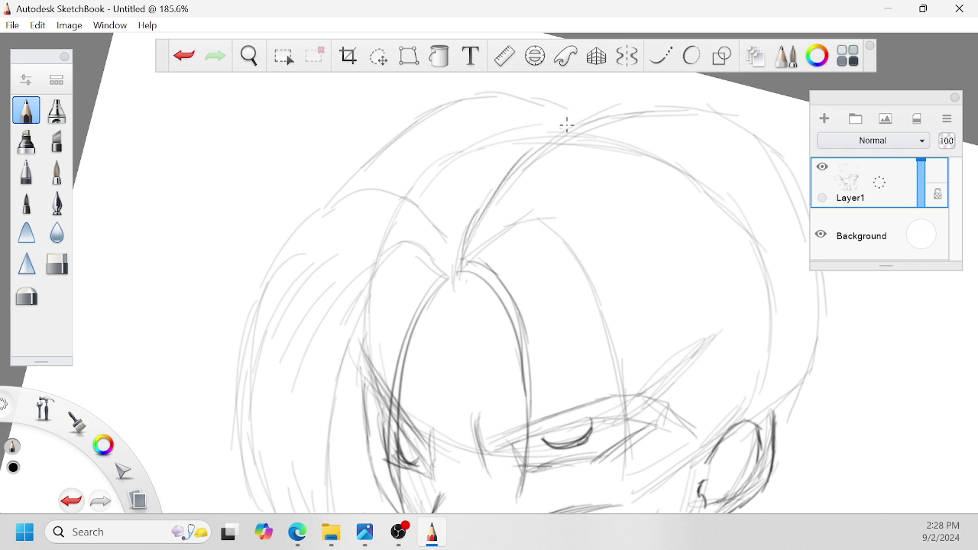
Step: Fill the hair tips between the right eye and the ear with short vertical pencil strokes
left_click_drag(644, 357, 632, 367)
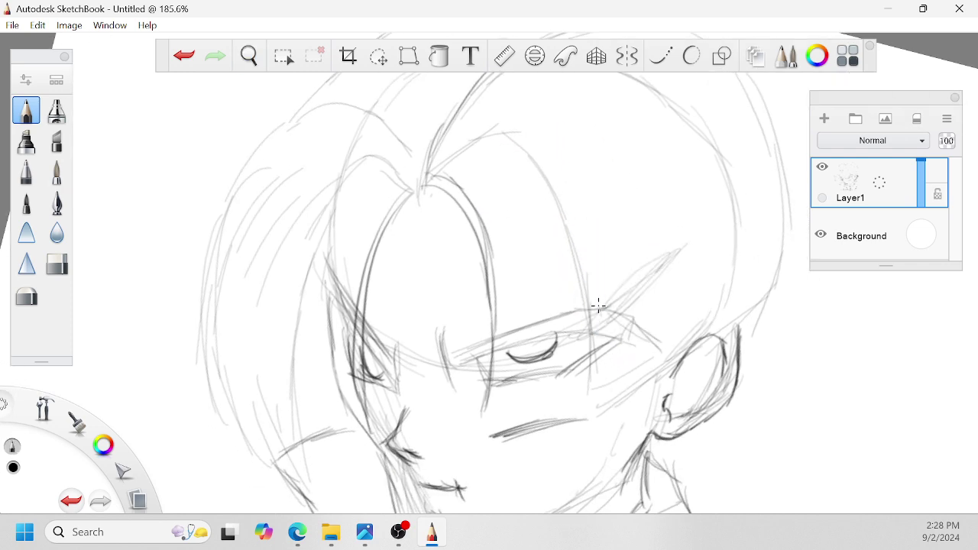
mouse_move(608, 316)
left_mouse_down()
mouse_move(589, 383)
mouse_move(598, 299)
left_mouse_up()
left_click_drag(609, 351, 595, 425)
mouse_move(630, 364)
left_mouse_down()
mouse_move(622, 285)
mouse_move(609, 413)
left_mouse_up()
mouse_move(618, 314)
left_mouse_down()
mouse_move(599, 418)
mouse_move(634, 275)
mouse_move(625, 398)
left_mouse_up()
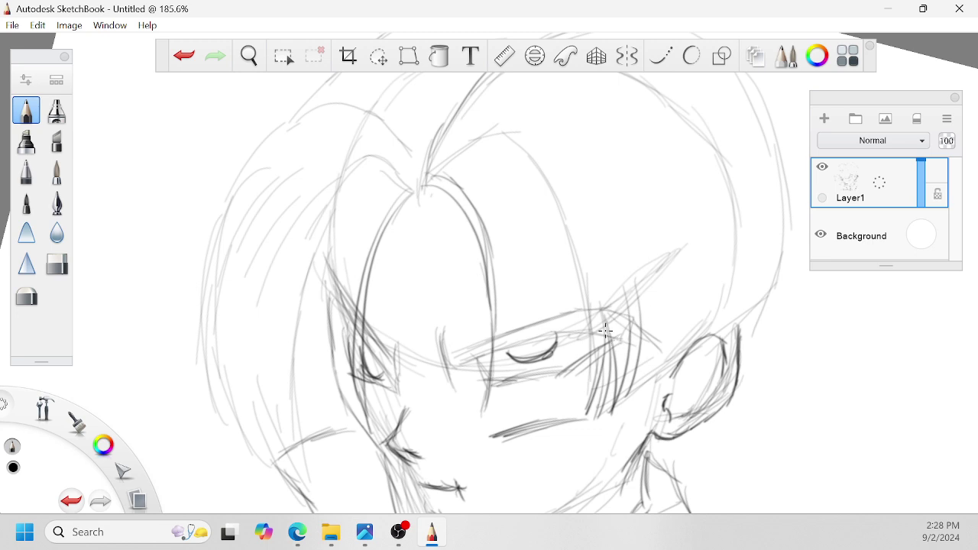
left_click_drag(632, 282, 642, 400)
left_click_drag(659, 364, 651, 276)
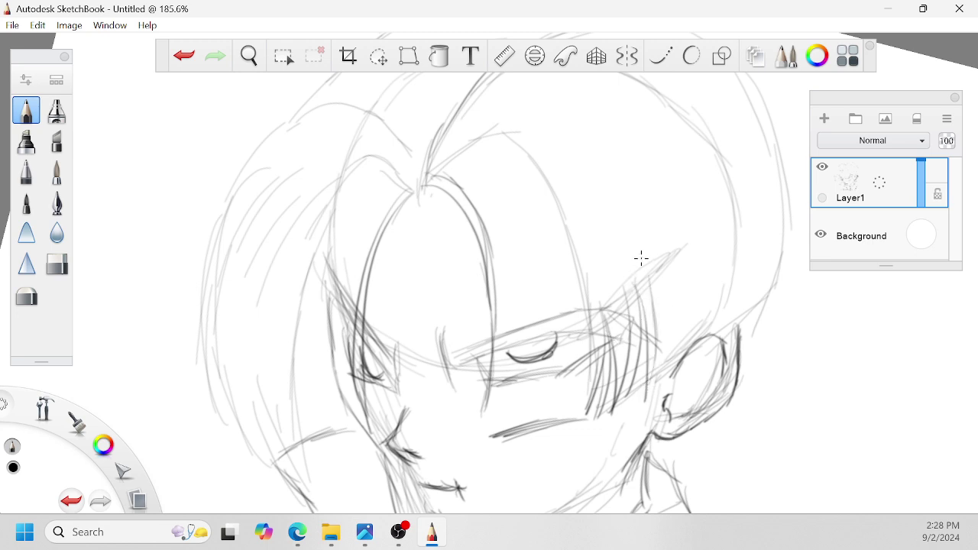
Step: Draw several upward hair strokes between the right hair tips and the top of the ear
left_click_drag(649, 383, 659, 330)
left_click_drag(674, 373, 685, 286)
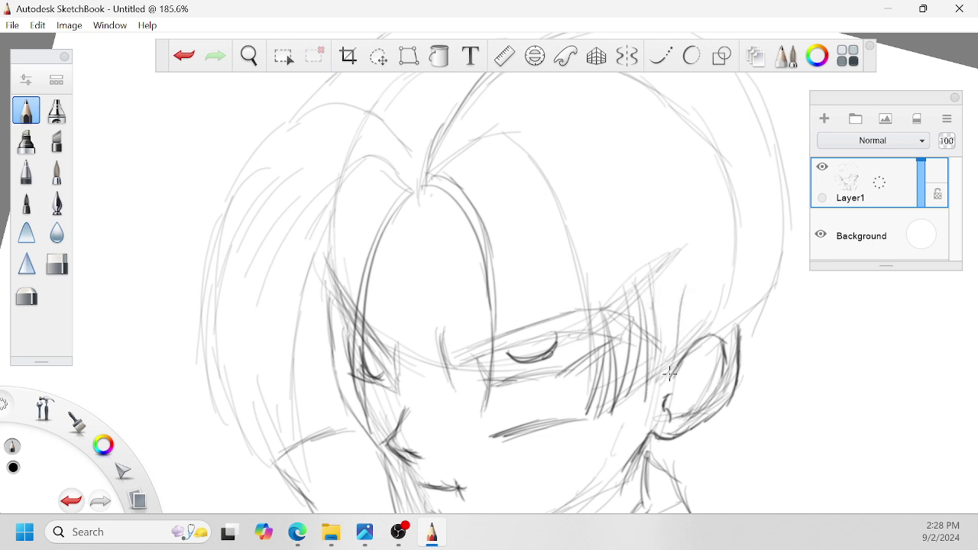
left_click_drag(686, 352, 676, 231)
left_click_drag(687, 332, 694, 246)
Step: Darken the arched hair strands that rise from the parting and curve over toward the right temple
key("space")
left_click_drag(649, 285, 569, 137)
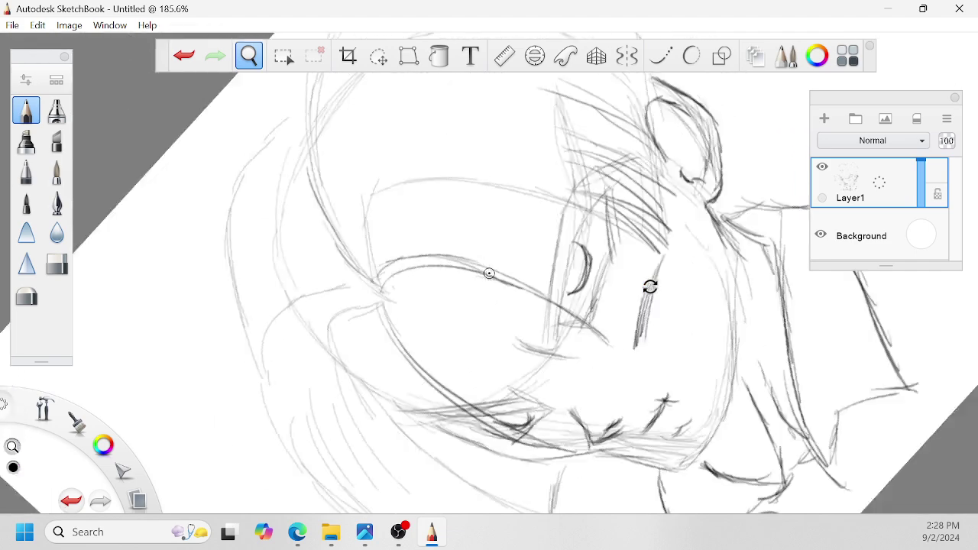
left_click_drag(460, 202, 548, 273)
mouse_move(609, 159)
left_mouse_down()
mouse_move(564, 150)
mouse_move(415, 308)
left_mouse_up()
left_click_drag(438, 227, 425, 338)
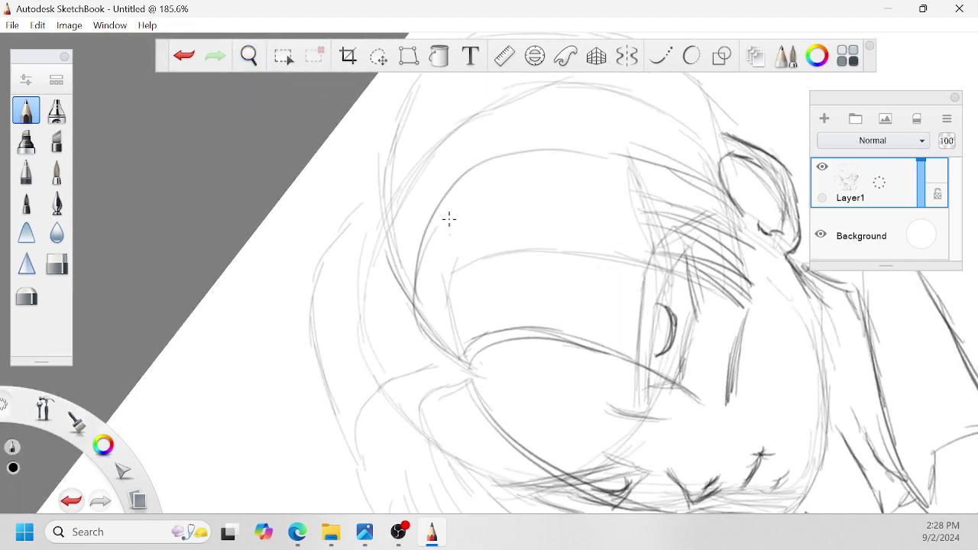
left_click_drag(451, 132, 413, 290)
Step: Darken the arched strand reaching the ear and the outer hair outline from above the ear over the crown
key("space")
left_click_drag(502, 269, 489, 402)
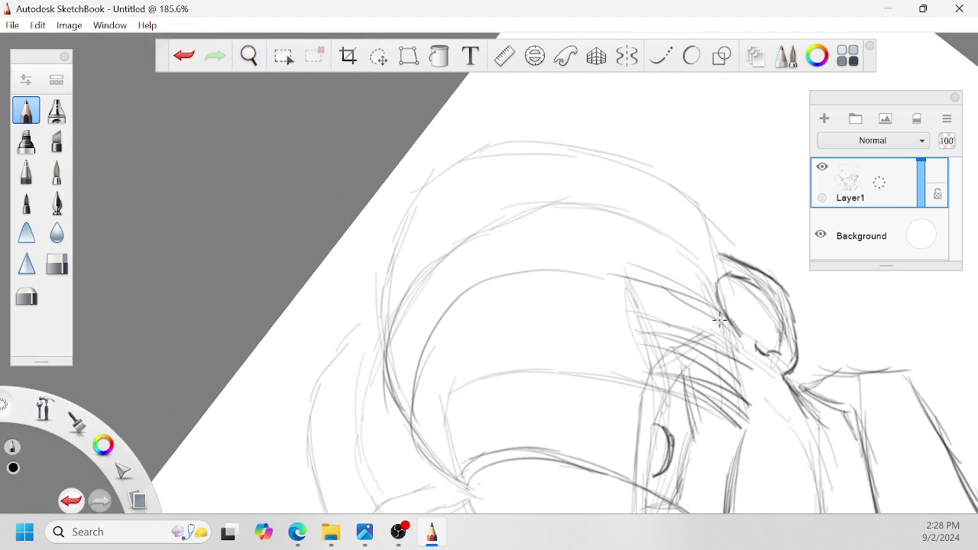
mouse_move(466, 245)
left_mouse_down()
mouse_move(715, 277)
mouse_move(682, 226)
mouse_move(661, 217)
mouse_move(681, 213)
mouse_move(723, 265)
left_mouse_up()
mouse_move(679, 206)
left_mouse_down()
mouse_move(714, 252)
mouse_move(710, 241)
left_mouse_up()
mouse_move(667, 184)
left_mouse_down()
mouse_move(659, 177)
mouse_move(383, 291)
left_mouse_up()
left_click_drag(399, 222, 387, 357)
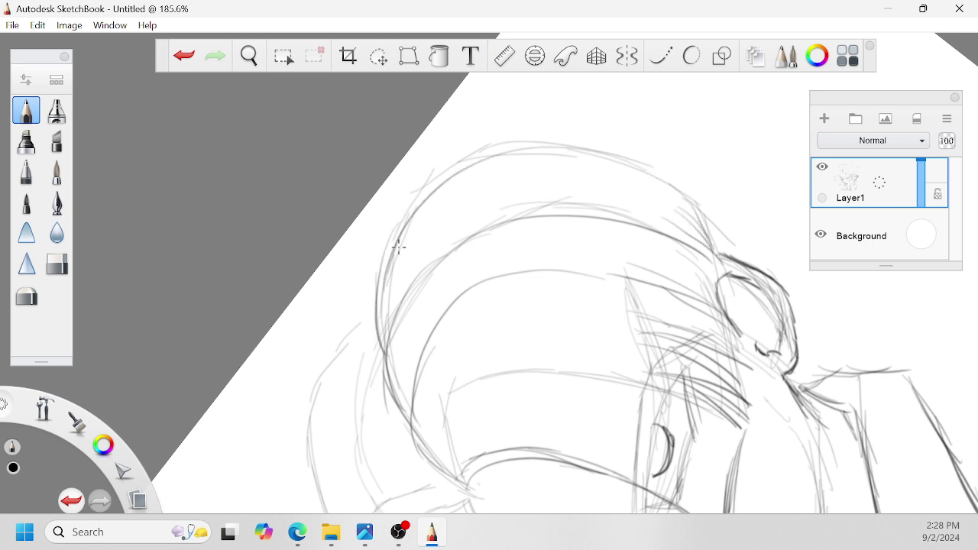
left_click_drag(385, 262, 382, 369)
key("space")
left_click_drag(393, 326, 504, 246)
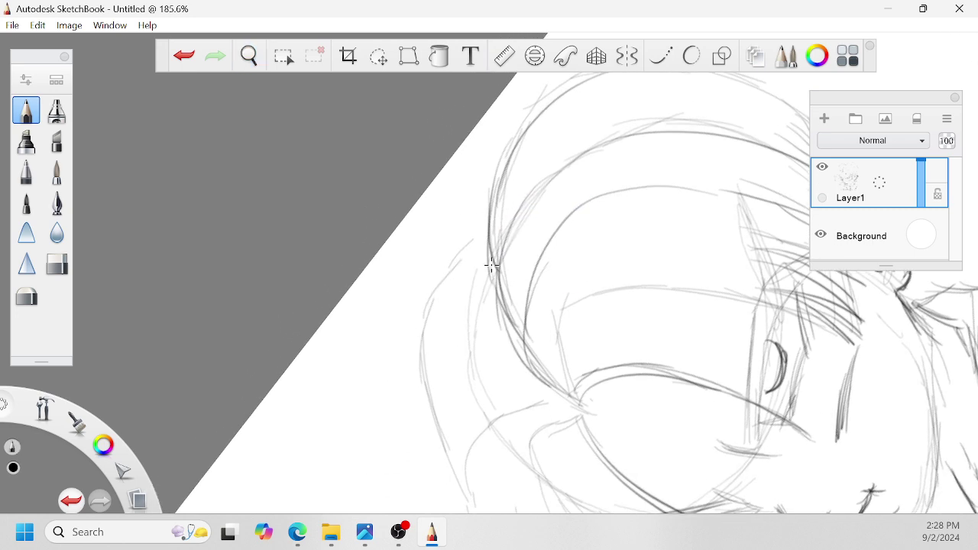
left_click_drag(459, 494, 522, 302)
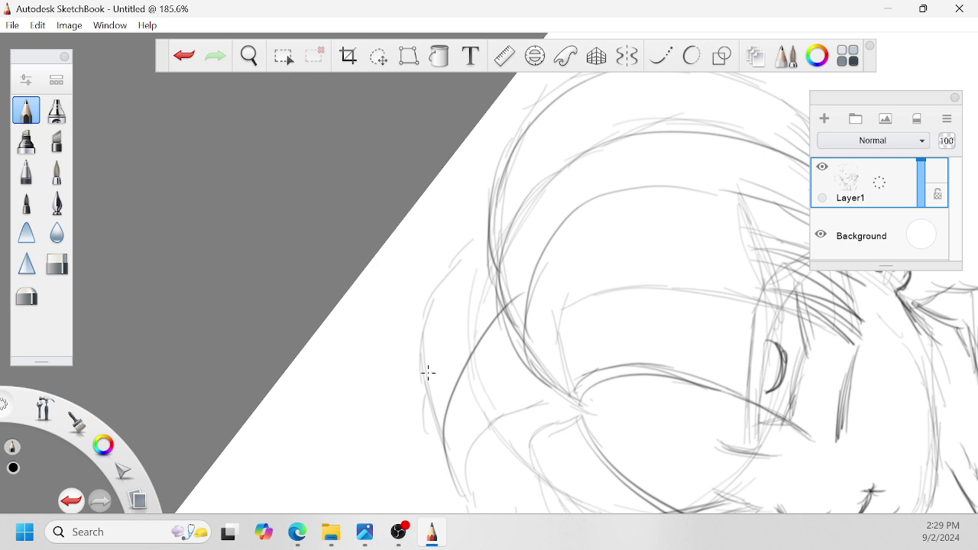
key("ctrl+z")
key("ctrl+z")
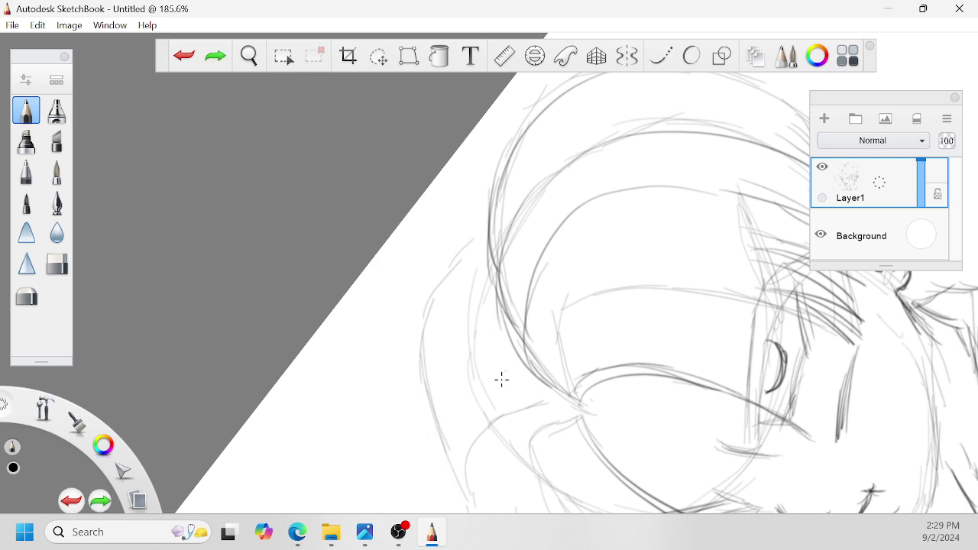
Step: Draw three curved strands along the upper left of the hair, left of the parting
mouse_move(456, 475)
left_mouse_down()
mouse_move(448, 444)
mouse_move(505, 338)
left_mouse_up()
left_click_drag(438, 426, 488, 299)
mouse_move(431, 342)
left_mouse_down()
mouse_move(488, 269)
mouse_move(485, 228)
left_mouse_up()
Step: Draw the left shoulder line below the collar and a right shoulder line that ends in a small notch
key("space")
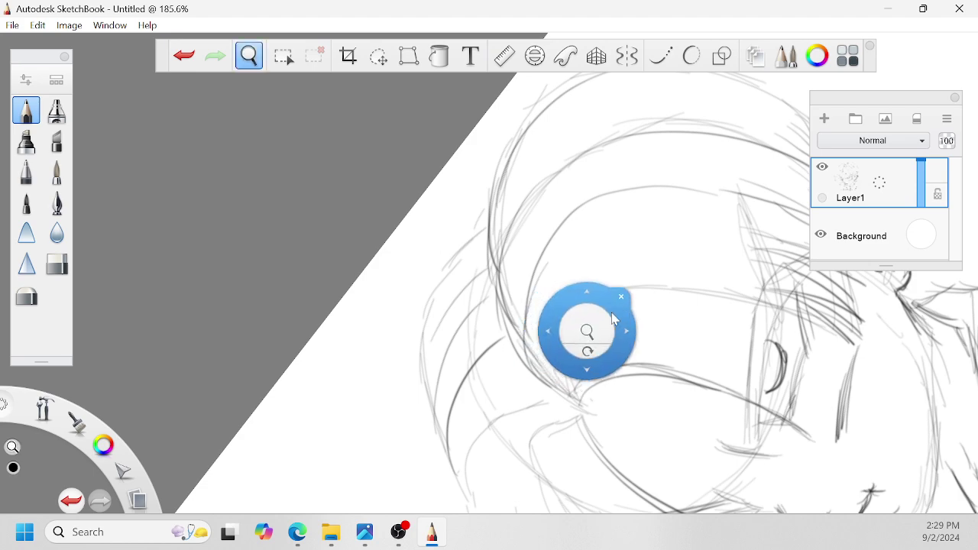
left_click_drag(604, 328, 596, 340)
left_click_drag(691, 328, 569, 264)
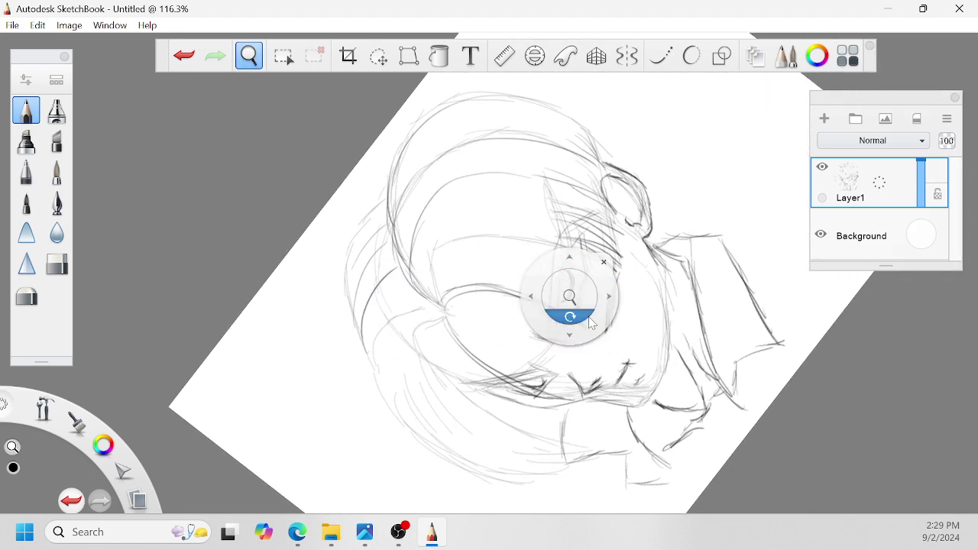
mouse_move(586, 321)
left_mouse_down()
mouse_move(618, 443)
mouse_move(625, 440)
mouse_move(607, 339)
mouse_move(596, 318)
left_mouse_up()
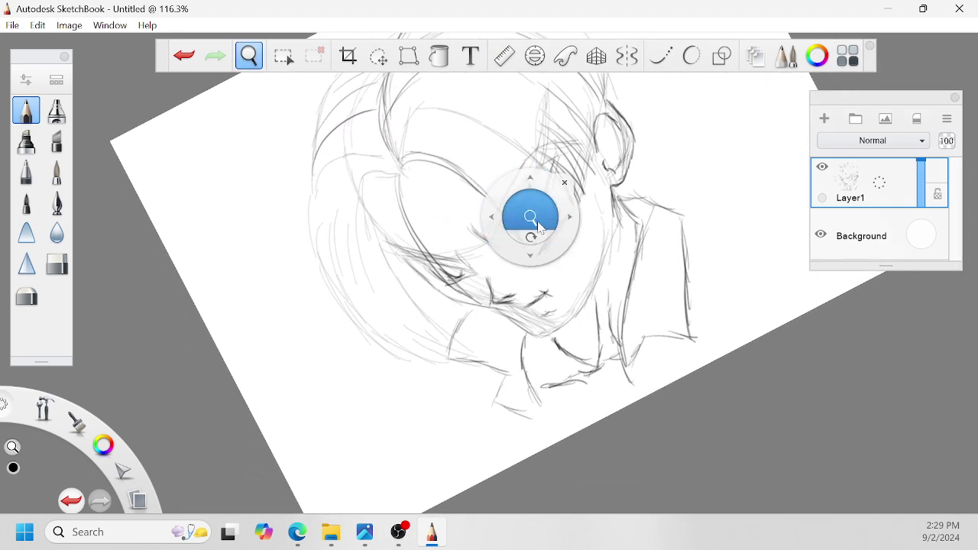
left_click_drag(534, 222, 562, 222)
left_click_drag(596, 438, 592, 375)
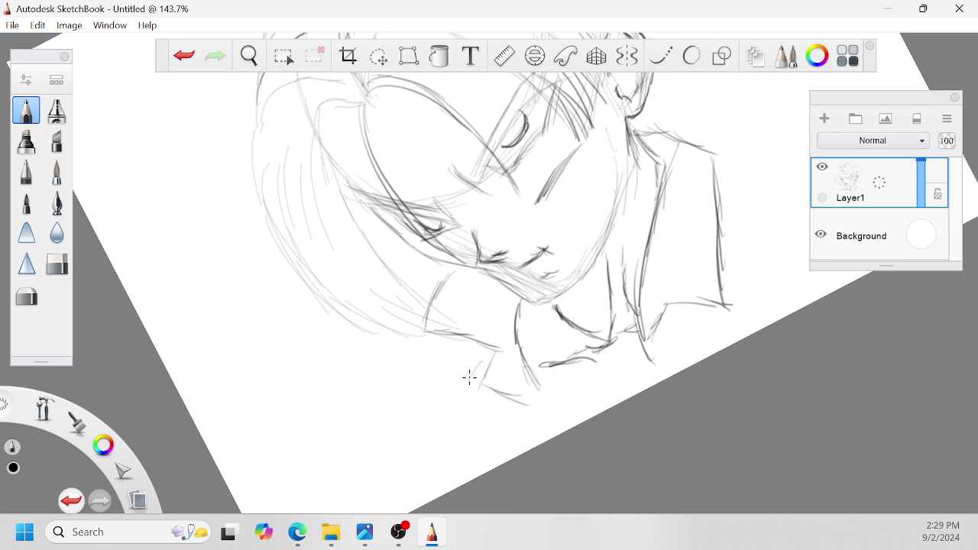
mouse_move(484, 354)
left_mouse_down()
mouse_move(459, 394)
mouse_move(458, 452)
left_mouse_up()
key("space")
mouse_move(683, 266)
left_mouse_down()
mouse_move(622, 296)
mouse_move(634, 273)
mouse_move(708, 283)
mouse_move(741, 264)
mouse_move(757, 273)
mouse_move(590, 284)
mouse_move(588, 275)
left_mouse_up()
left_click_drag(524, 258, 527, 294)
mouse_move(536, 259)
left_mouse_down()
mouse_move(526, 311)
mouse_move(568, 325)
mouse_move(655, 323)
left_mouse_up()
Step: Erase the crossed mark at the right corner of the mouth and redraw it as a short downturned hook
key("space")
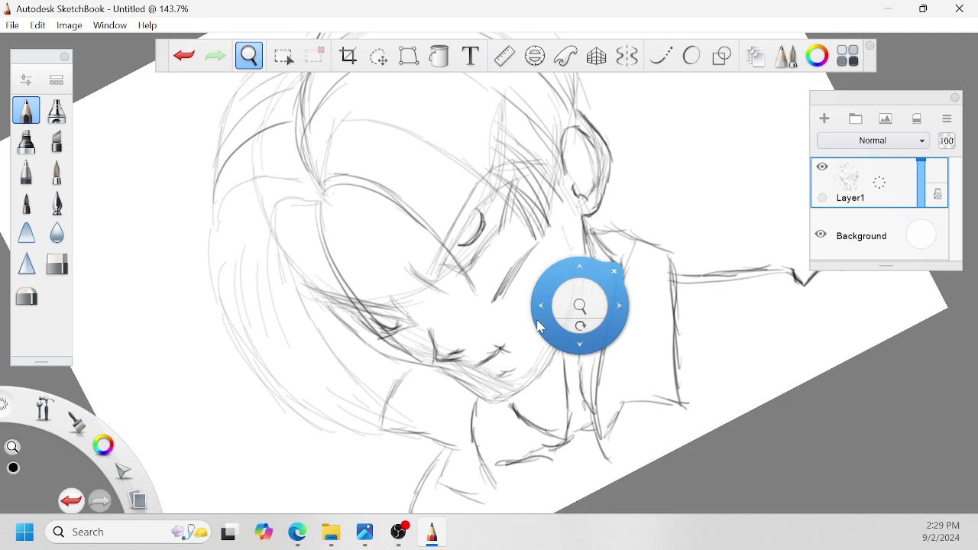
key("space")
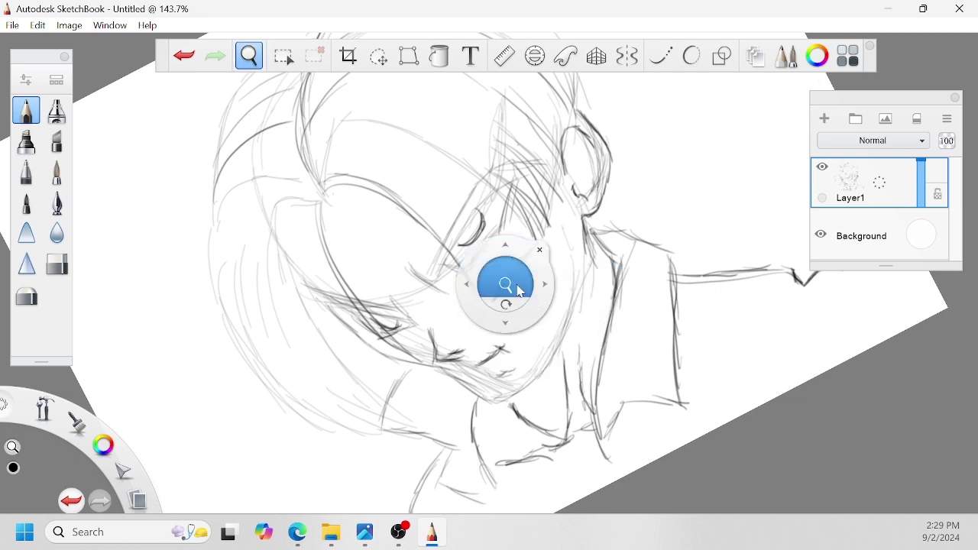
left_click_drag(517, 290, 552, 293)
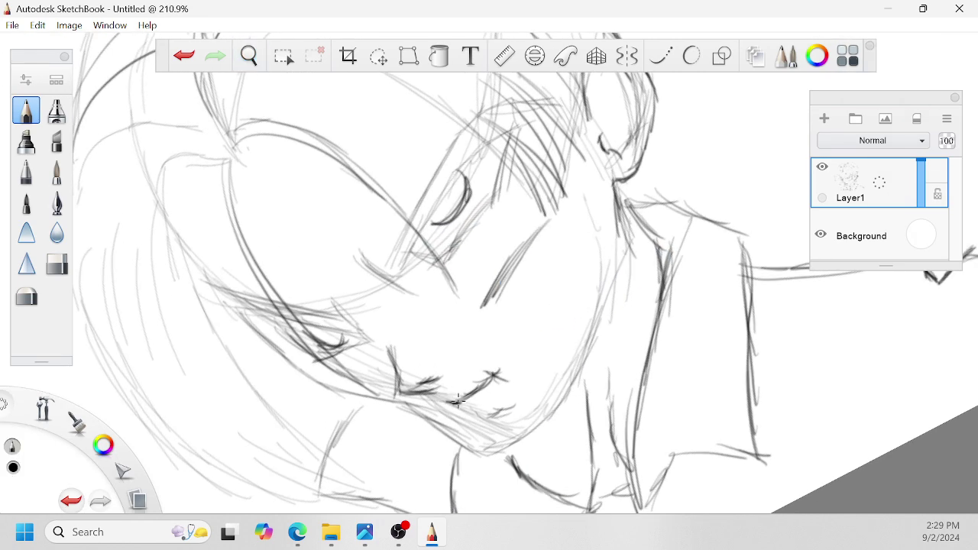
key("e")
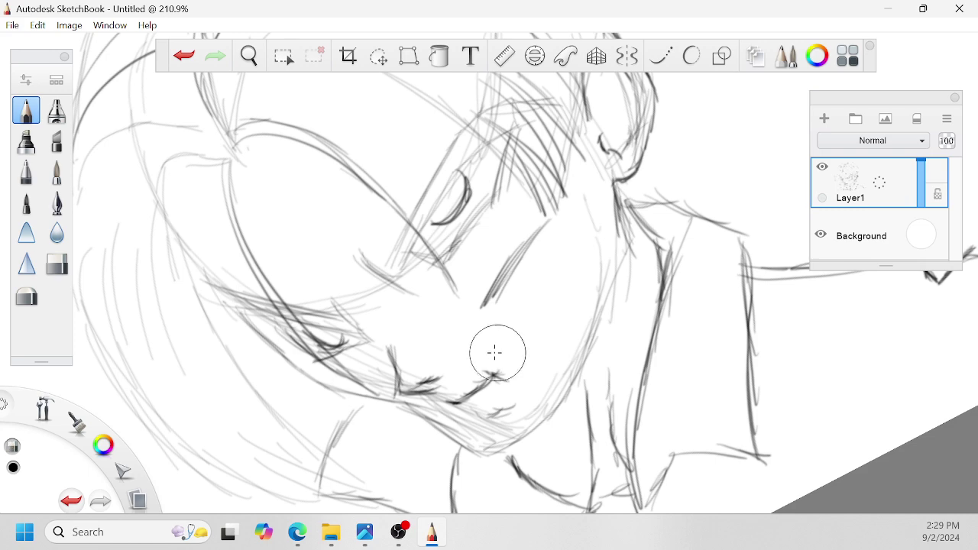
left_click_drag(494, 349, 492, 359)
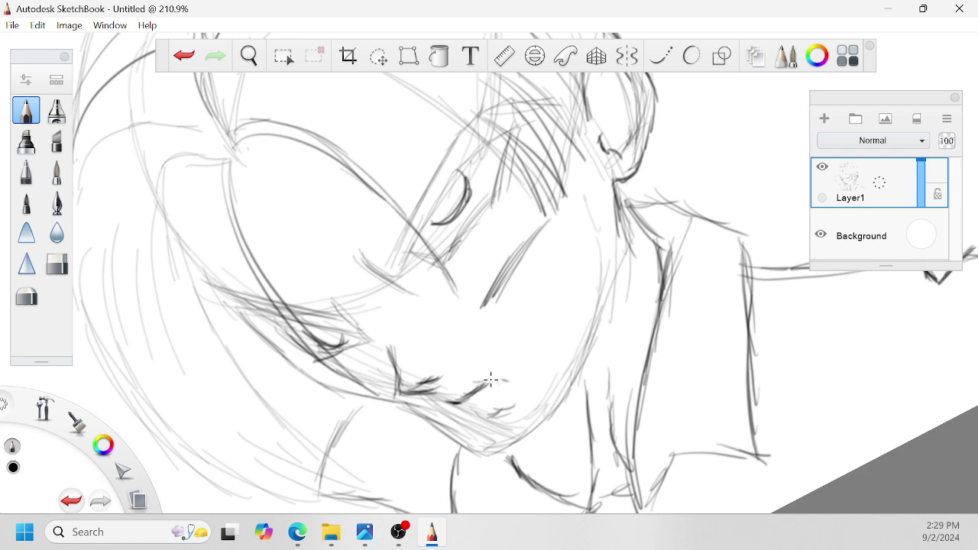
Step: Add dark hair strokes at the back of the head that taper down behind the top of the ear
key("space")
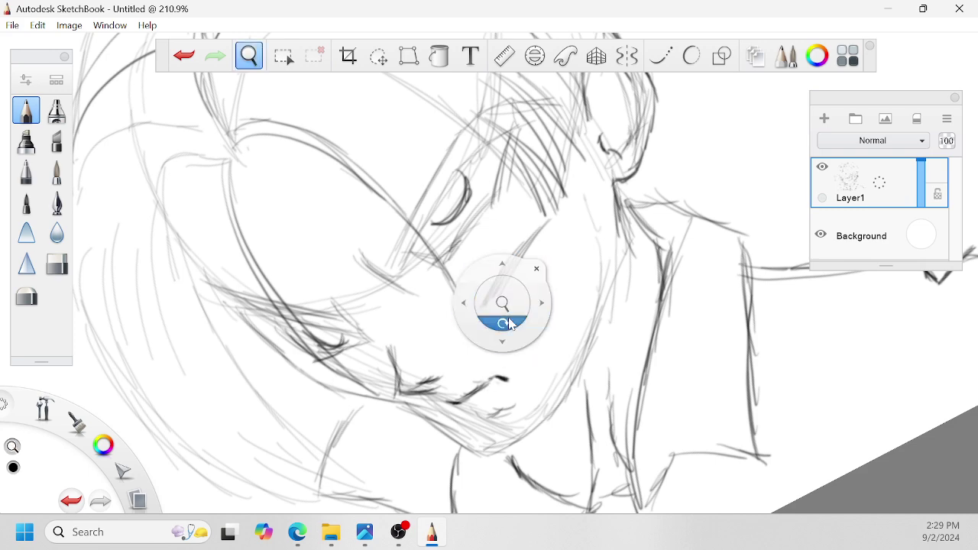
left_click_drag(510, 323, 479, 326)
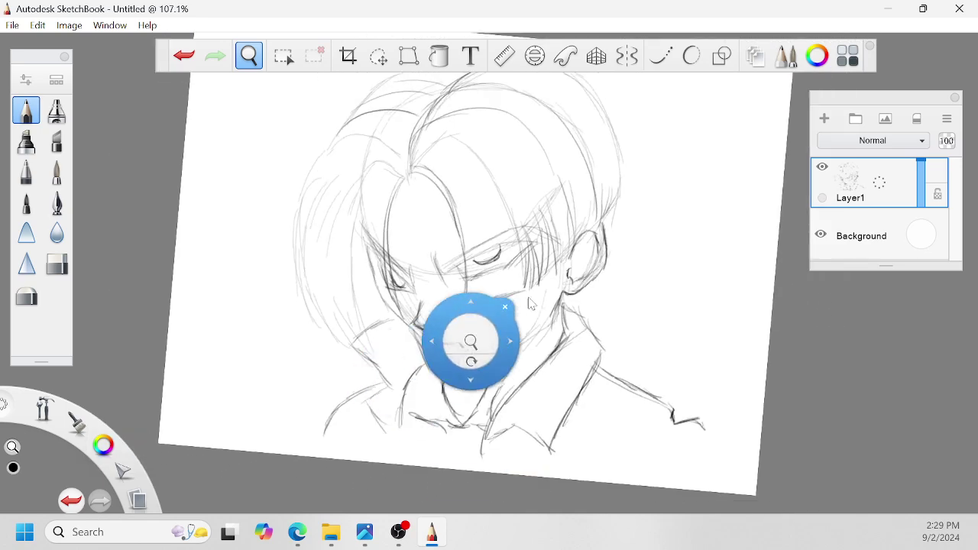
left_click_drag(635, 242, 631, 287)
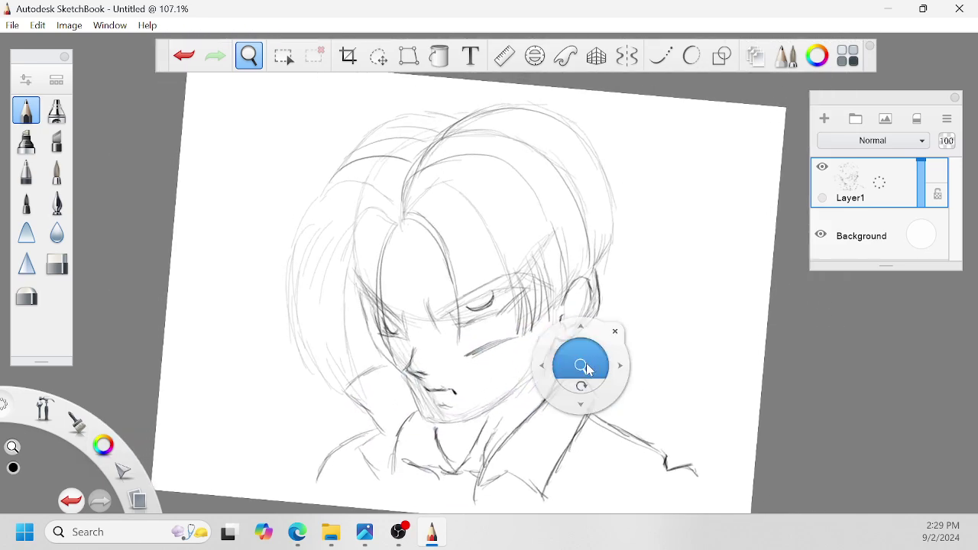
left_click_drag(585, 369, 591, 373)
left_click_drag(662, 264, 657, 350)
mouse_move(610, 258)
left_mouse_down()
mouse_move(598, 321)
mouse_move(564, 333)
left_mouse_up()
mouse_move(577, 264)
left_mouse_down()
mouse_move(573, 313)
mouse_move(554, 338)
left_mouse_up()
Step: Draw a long dark strand falling from the parting over the left side and darken the outer left hair contour
key("space")
mouse_move(561, 265)
left_mouse_down()
mouse_move(550, 293)
mouse_move(596, 287)
mouse_move(623, 301)
mouse_move(597, 297)
mouse_move(595, 259)
left_mouse_up()
left_click_drag(529, 320, 598, 323)
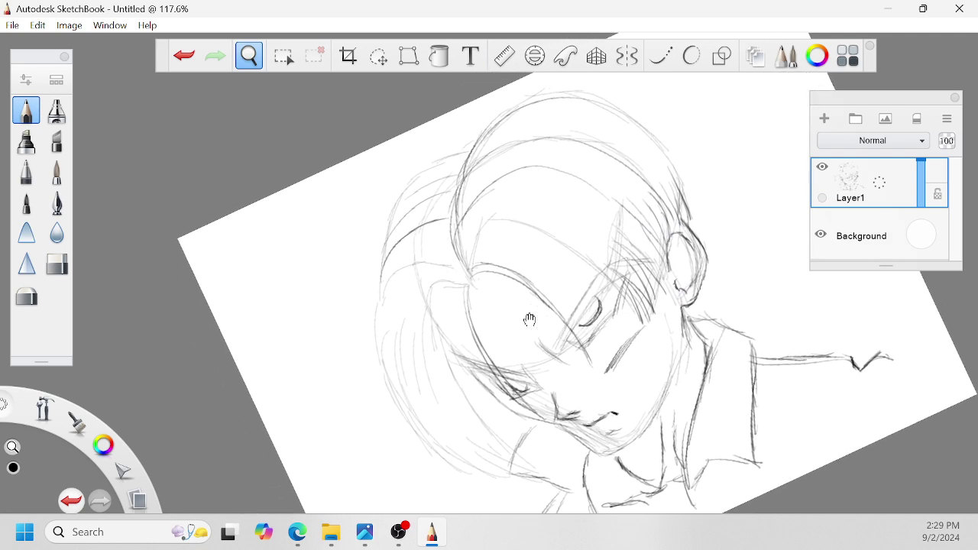
left_click_drag(575, 292, 663, 268)
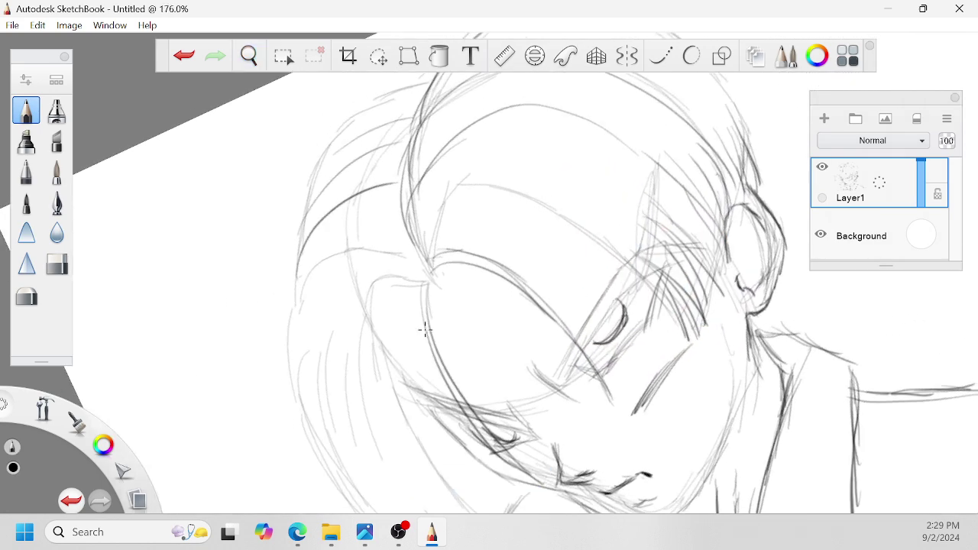
left_click_drag(378, 300, 416, 430)
mouse_move(418, 255)
left_mouse_down()
mouse_move(387, 416)
mouse_move(410, 453)
left_mouse_up()
mouse_move(382, 258)
left_mouse_down()
mouse_move(325, 263)
mouse_move(294, 336)
left_mouse_up()
mouse_move(322, 265)
left_mouse_down()
mouse_move(278, 306)
mouse_move(283, 482)
mouse_move(288, 357)
mouse_move(319, 363)
left_mouse_up()
Step: Darken and layer the curved strands along the upper left hair contour up to the crown
key("space")
left_click_drag(416, 324, 417, 321)
left_click_drag(473, 276, 553, 289)
left_click_drag(355, 303, 408, 209)
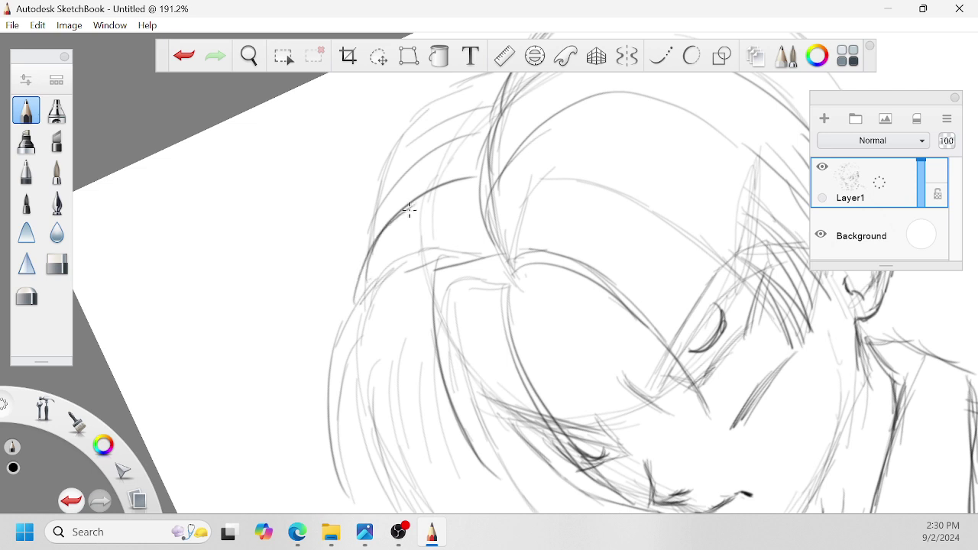
left_click_drag(411, 170, 364, 263)
left_click_drag(388, 195, 432, 125)
left_click_drag(395, 156, 466, 93)
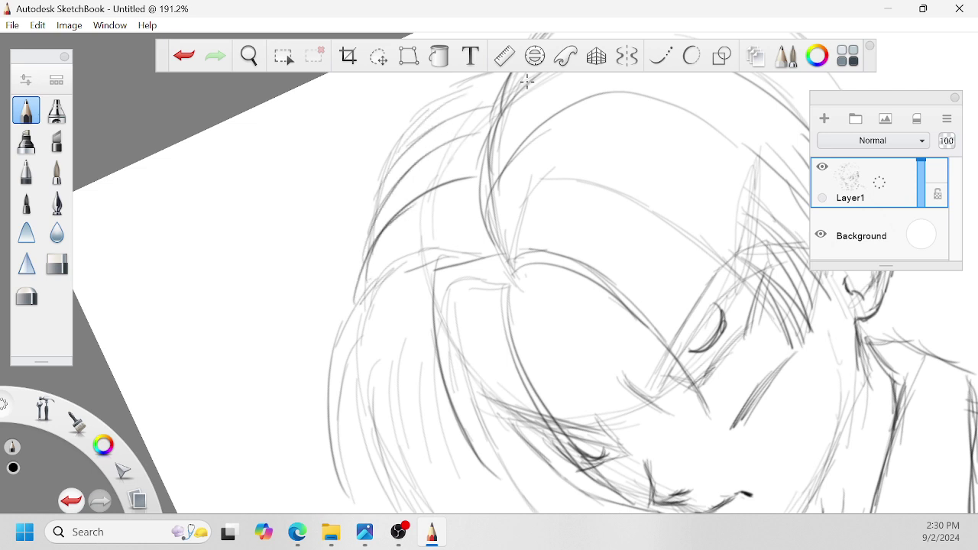
key("space")
left_click_drag(573, 150, 575, 259)
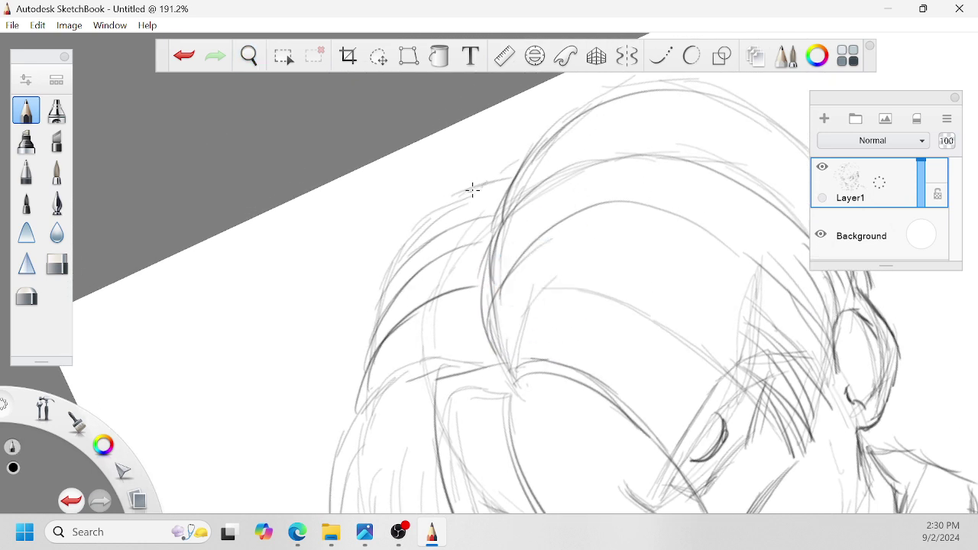
left_click_drag(436, 211, 510, 178)
Step: Draw the inner ear folds with a jagged inner contour and a curved line inside the upper rim
key("space")
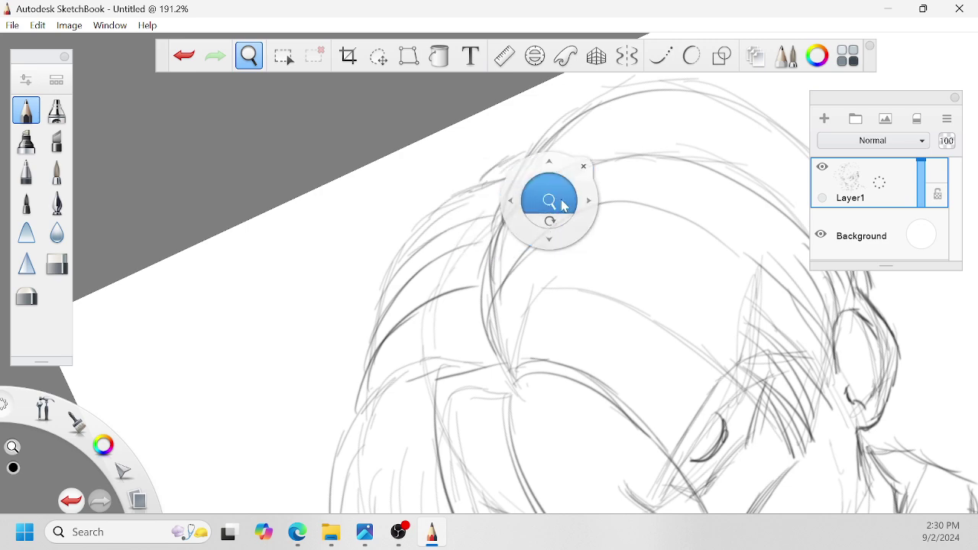
left_click_drag(561, 205, 500, 264)
left_click_drag(696, 348, 608, 288)
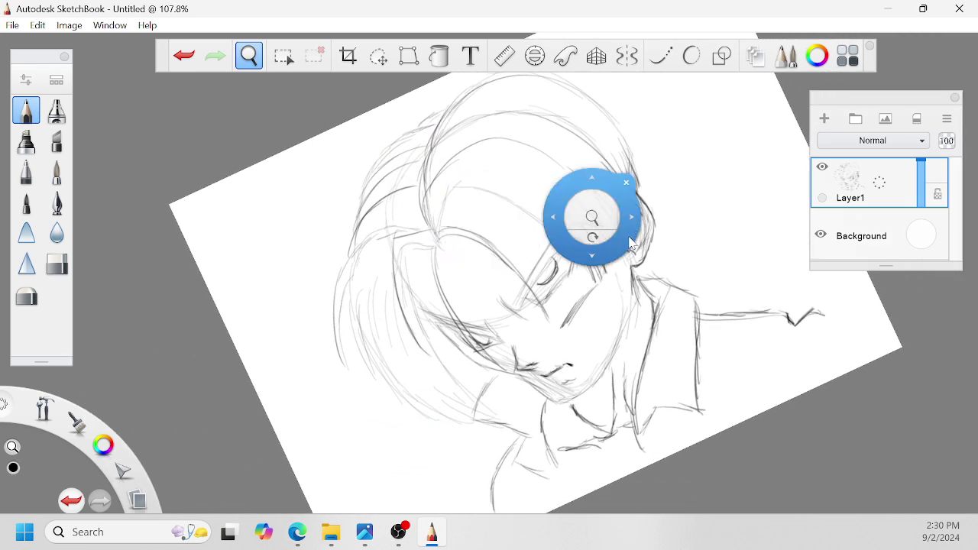
mouse_move(594, 237)
left_mouse_down()
mouse_move(609, 237)
mouse_move(607, 226)
left_mouse_up()
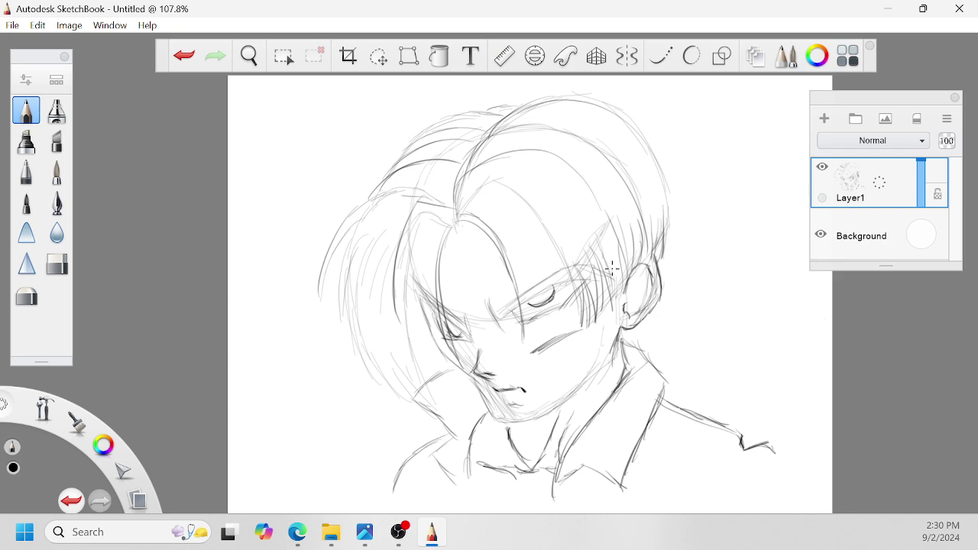
key("space")
left_click_drag(612, 267, 745, 293)
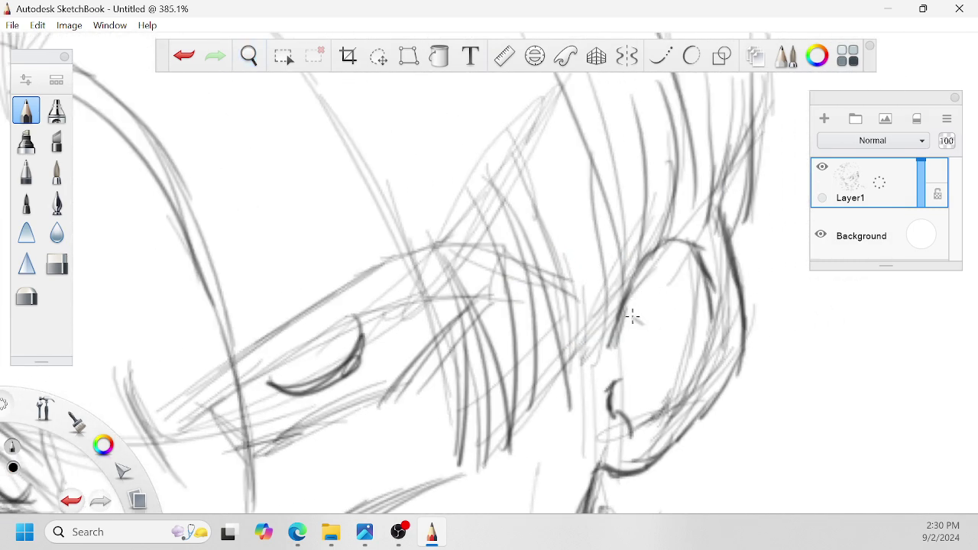
mouse_move(631, 314)
left_mouse_down()
mouse_move(657, 348)
mouse_move(635, 425)
left_mouse_up()
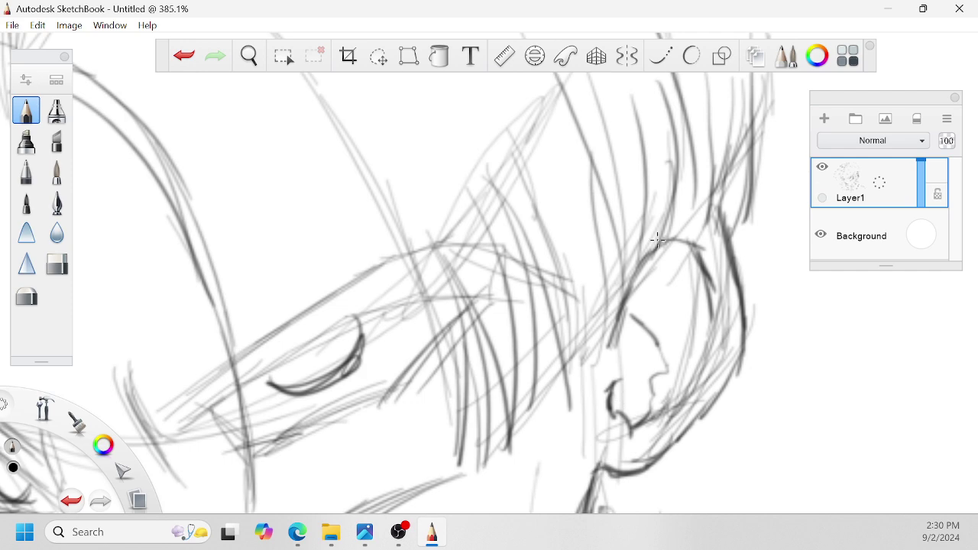
mouse_move(626, 330)
left_mouse_down()
mouse_move(662, 269)
mouse_move(707, 311)
mouse_move(696, 299)
left_mouse_up()
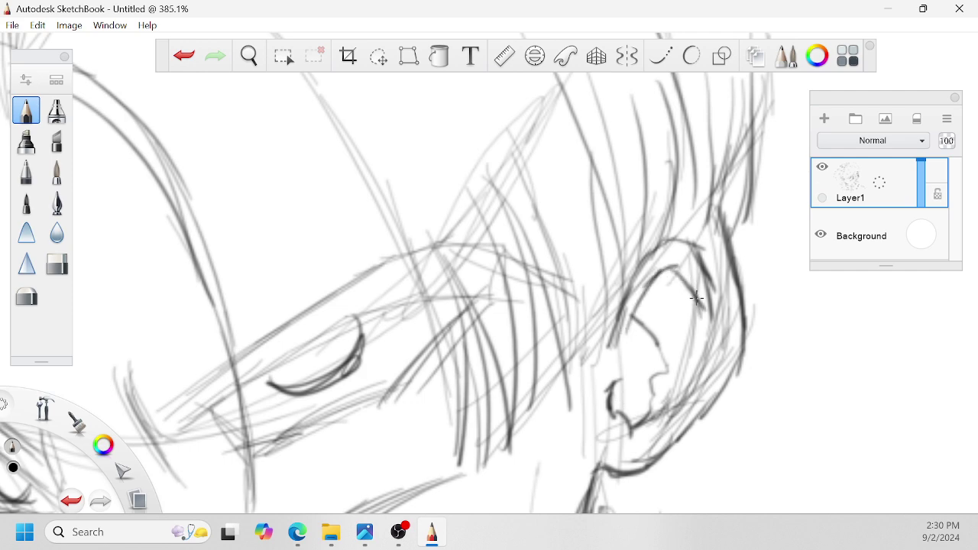
Step: Close the front of the inner collar with a curved lower edge and two short fastening lines at its middle
key("space")
mouse_move(623, 265)
left_mouse_down()
mouse_move(536, 386)
mouse_move(533, 350)
mouse_move(591, 329)
mouse_move(609, 344)
left_mouse_up()
left_click_drag(723, 334, 664, 291)
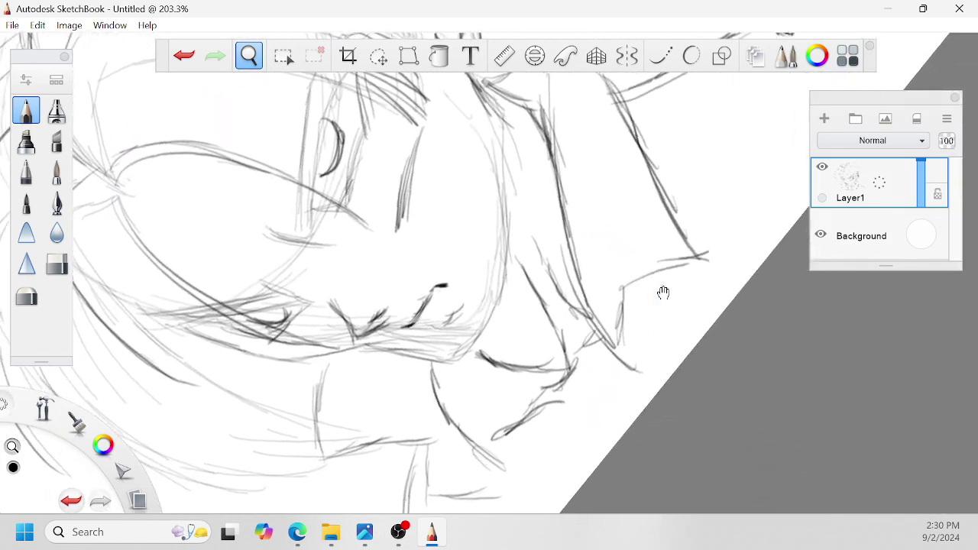
left_click_drag(566, 373, 590, 406)
mouse_move(491, 455)
left_mouse_down()
mouse_move(525, 469)
mouse_move(593, 435)
mouse_move(623, 370)
left_mouse_up()
mouse_move(579, 394)
left_mouse_down()
mouse_move(598, 413)
mouse_move(574, 403)
left_mouse_up()
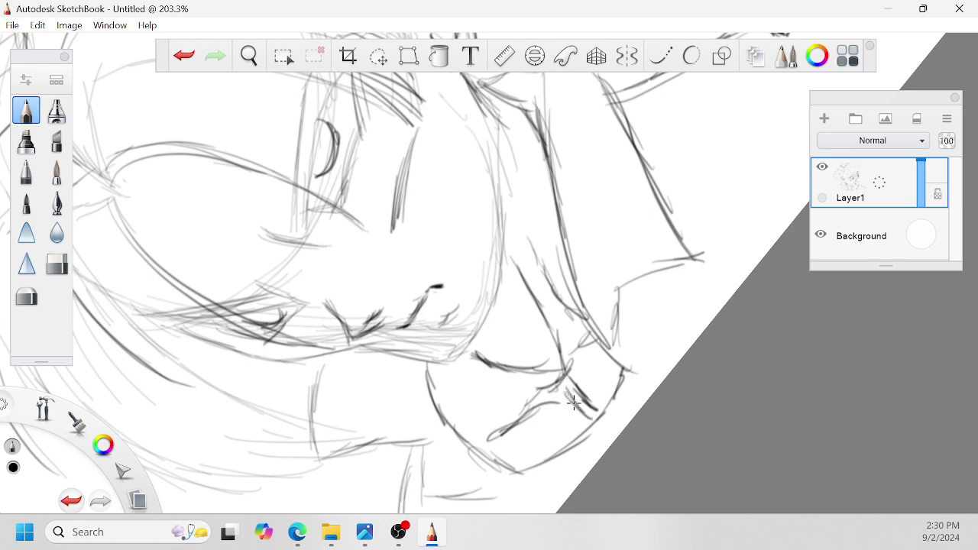
Step: Add a short curved fold line inside the collar beside the neck
left_click_drag(499, 252, 519, 270)
left_click_drag(471, 348, 520, 416)
left_click_drag(475, 368, 515, 386)
Step: Add a new layer above the sketch and select the sketch layer, Layer1
key("space")
left_click_drag(549, 267, 506, 331)
left_click_drag(481, 364, 496, 367)
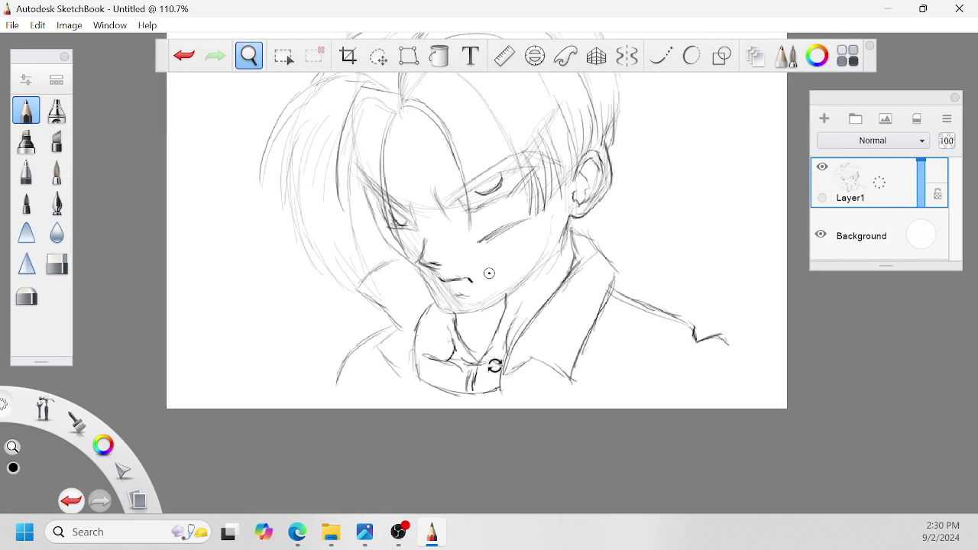
left_click_drag(585, 281, 607, 339)
left_click_drag(854, 180, 858, 134)
left_click(883, 228)
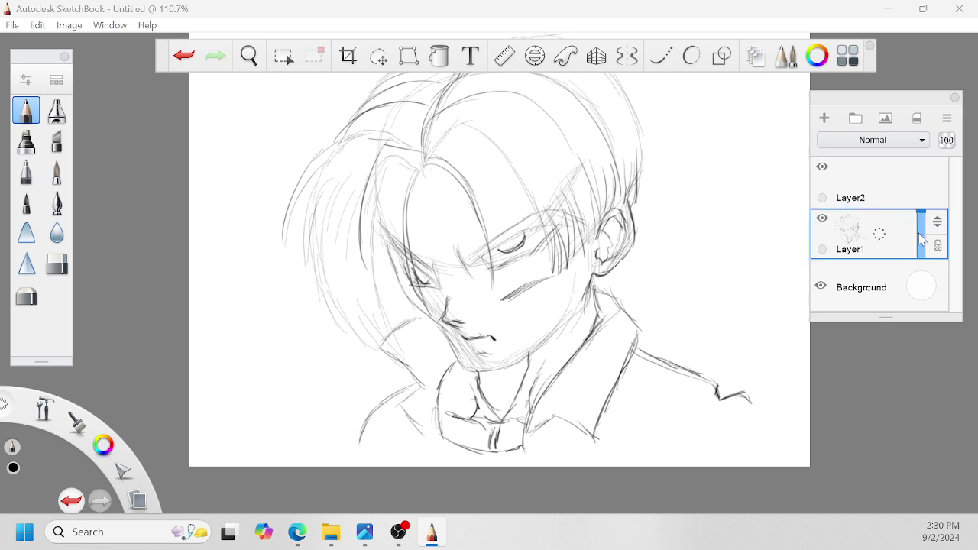
Step: Lower the Layer1 sketch's opacity to 24 and choose the inking pen with Layer2 active for line art
left_click_drag(922, 235, 925, 251)
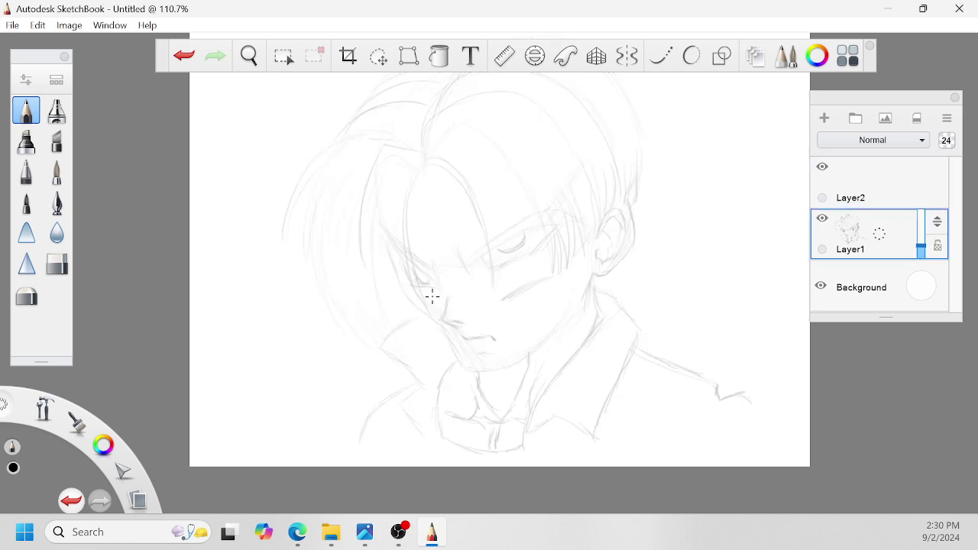
left_click(57, 203)
key("space")
left_click_drag(490, 274, 572, 253)
mouse_move(615, 222)
left_mouse_down()
mouse_move(697, 262)
mouse_move(723, 214)
mouse_move(740, 231)
left_mouse_up()
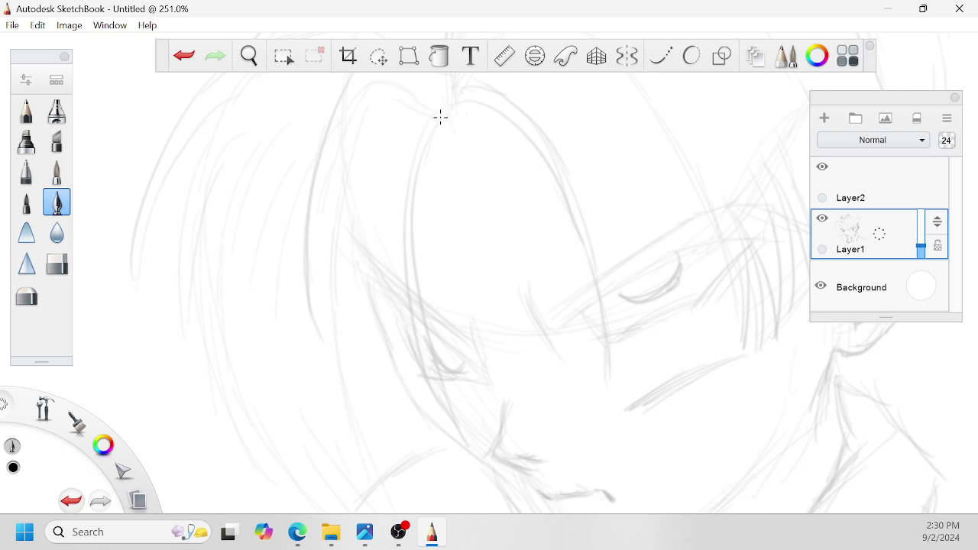
mouse_move(441, 111)
left_mouse_down()
mouse_move(433, 382)
mouse_move(457, 437)
left_mouse_up()
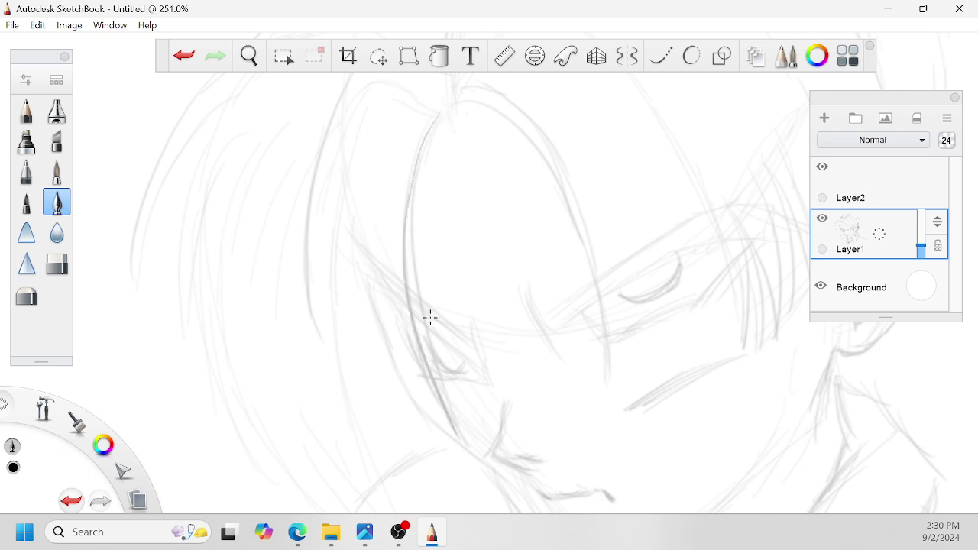
key("ctrl+z")
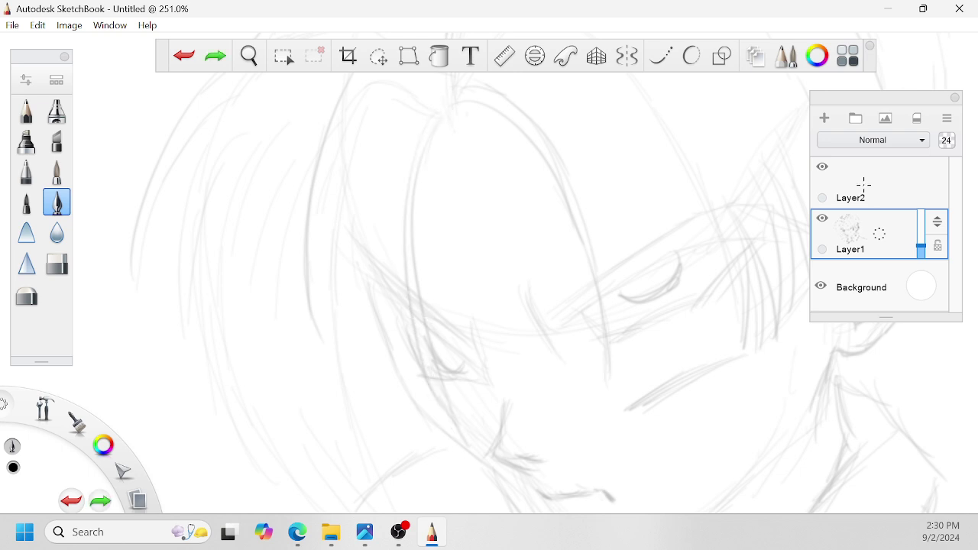
left_click(864, 183)
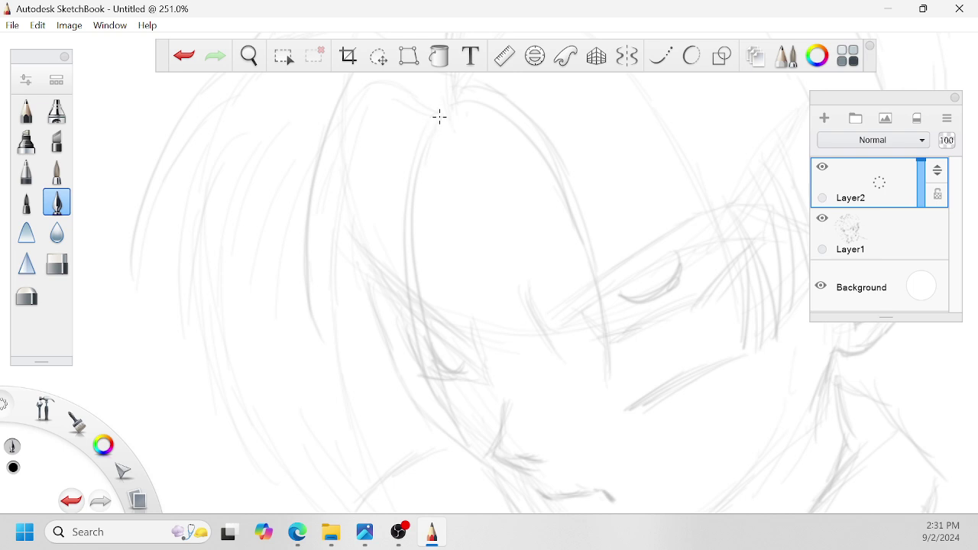
Step: Ink the two curved edges of the thin hair strand falling from the parting across the far side of the face
mouse_move(441, 116)
left_mouse_down()
mouse_move(431, 124)
mouse_move(455, 434)
left_mouse_up()
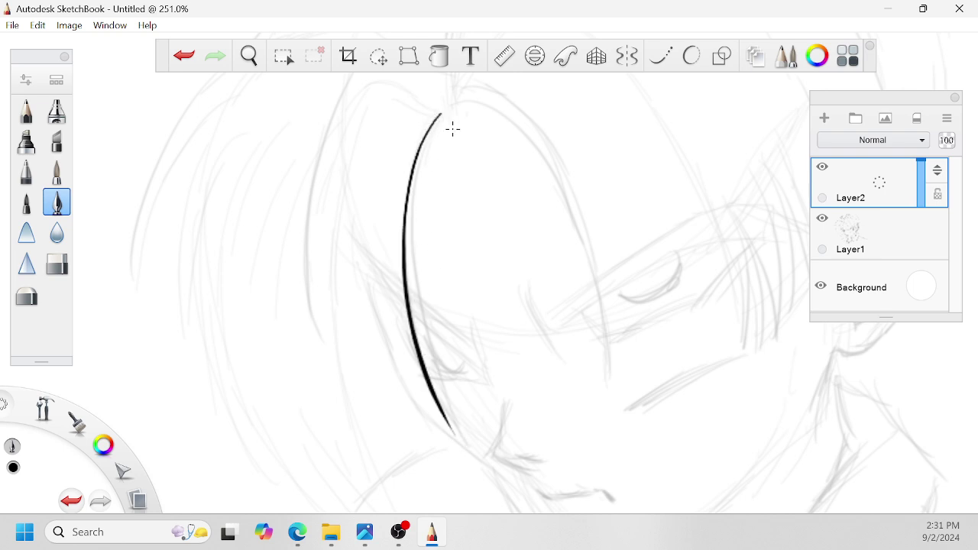
left_click_drag(440, 115, 443, 406)
key("ctrl+z")
left_click_drag(441, 113, 416, 202)
left_click_drag(424, 162, 414, 242)
mouse_move(416, 197)
left_mouse_down()
mouse_move(414, 268)
mouse_move(426, 319)
left_mouse_up()
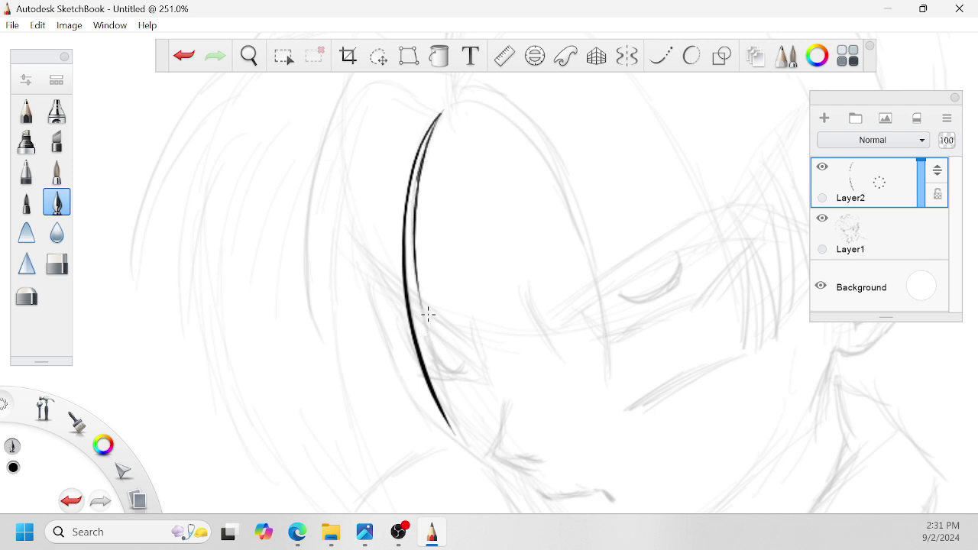
mouse_move(417, 281)
left_mouse_down()
mouse_move(432, 369)
mouse_move(482, 458)
left_mouse_up()
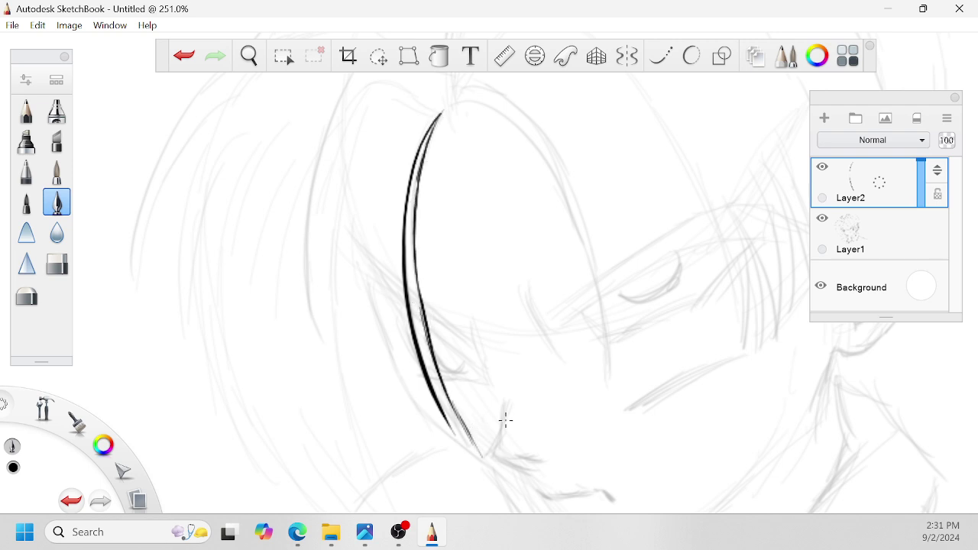
Step: Remove the lower part of both strand lines, keeping only the short upper section below the parting
key("space")
key("space")
left_click_drag(559, 338, 509, 279)
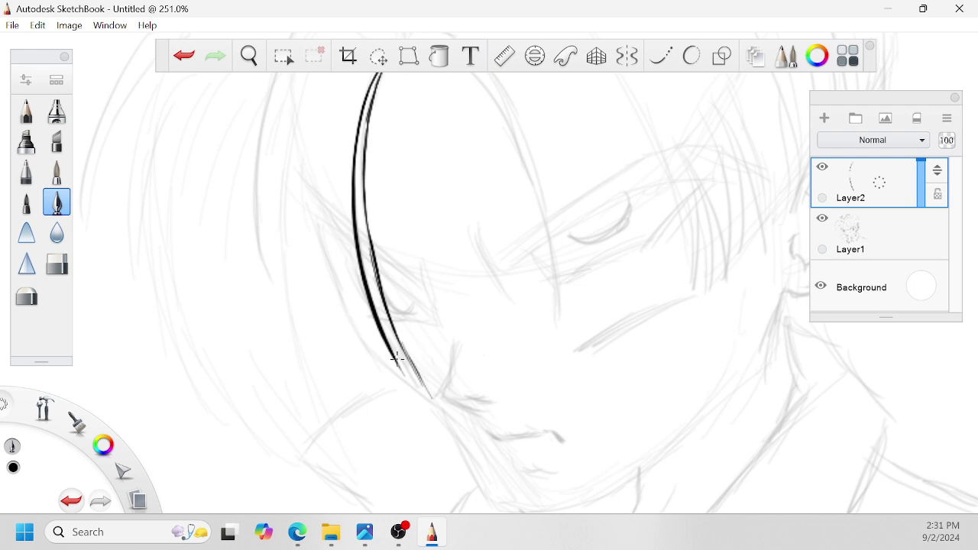
left_click_drag(388, 346, 444, 425)
key("ctrl+z")
key("ctrl+z")
key("ctrl+z")
key("ctrl+z")
key("ctrl+z")
key("ctrl+z")
key("ctrl+z")
key("ctrl+z")
key("ctrl+z")
key("ctrl+z")
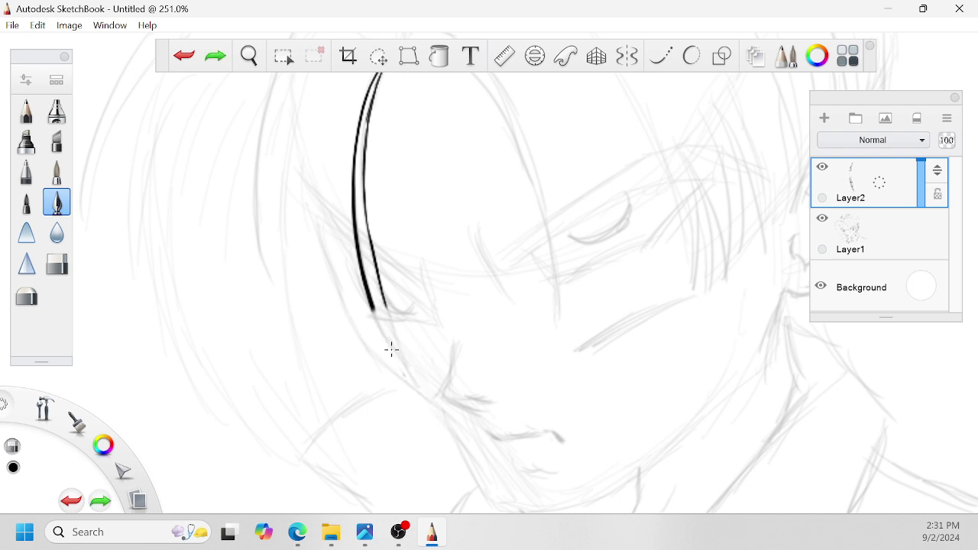
key("ctrl+z")
key("ctrl+z")
key("ctrl+z")
key("ctrl+z")
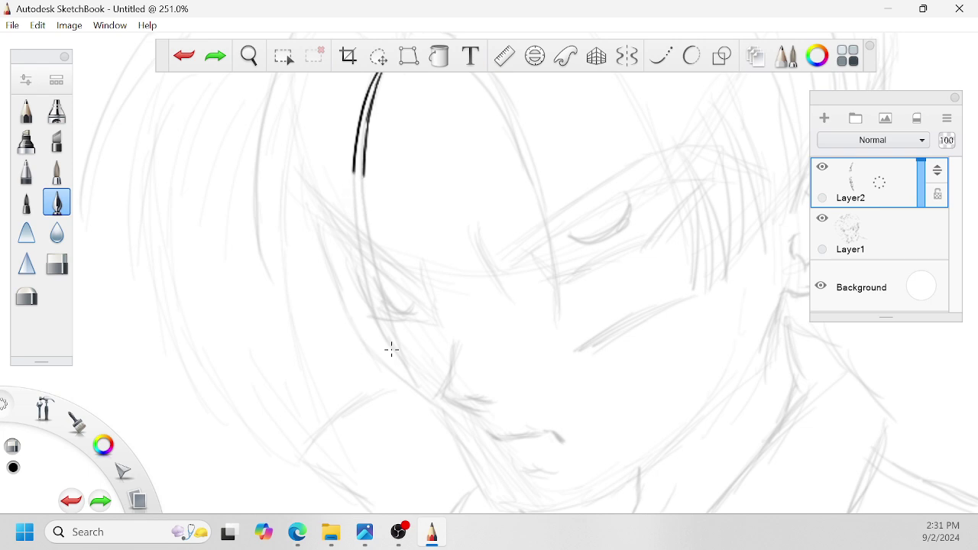
left_click_drag(356, 150, 352, 188)
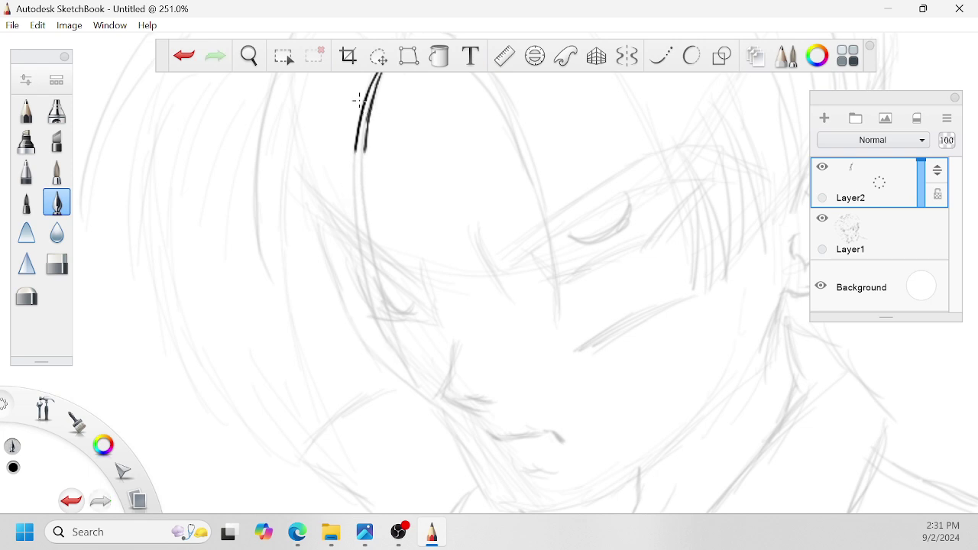
Step: Redraw the strand's two edges down to a shared pointed tip and blend their joins with the upper section
mouse_move(368, 115)
left_mouse_down()
mouse_move(361, 174)
mouse_move(388, 420)
left_mouse_up()
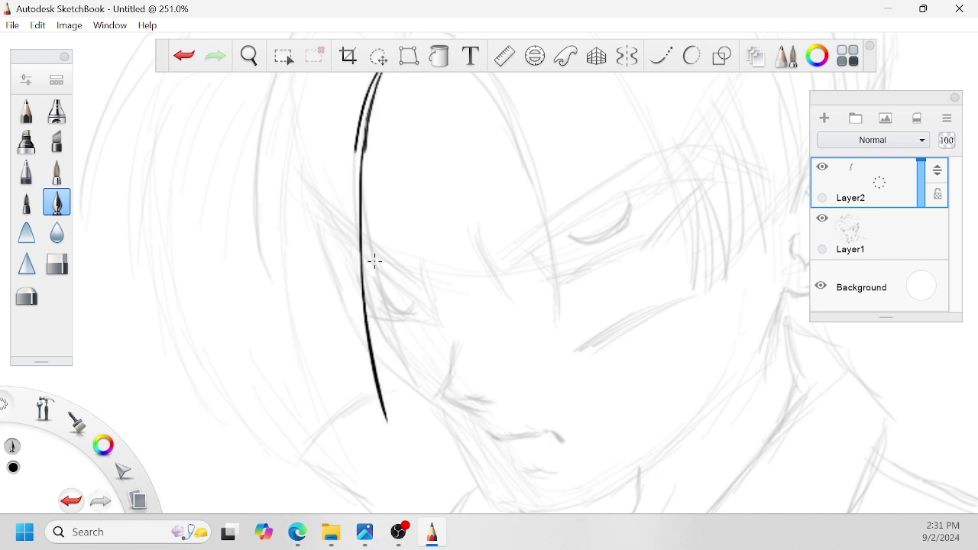
mouse_move(356, 139)
left_mouse_down()
mouse_move(347, 246)
mouse_move(384, 406)
left_mouse_up()
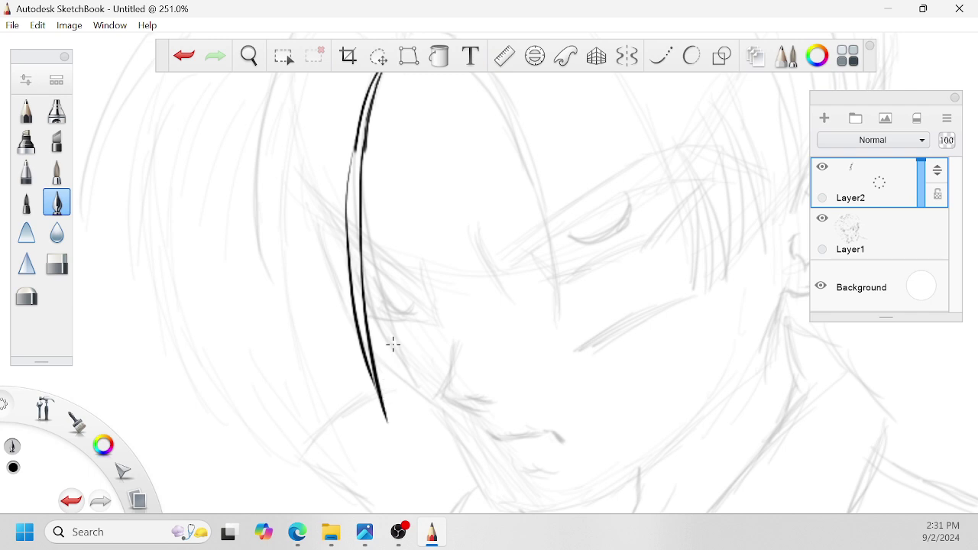
key("space")
left_click_drag(431, 233, 438, 315)
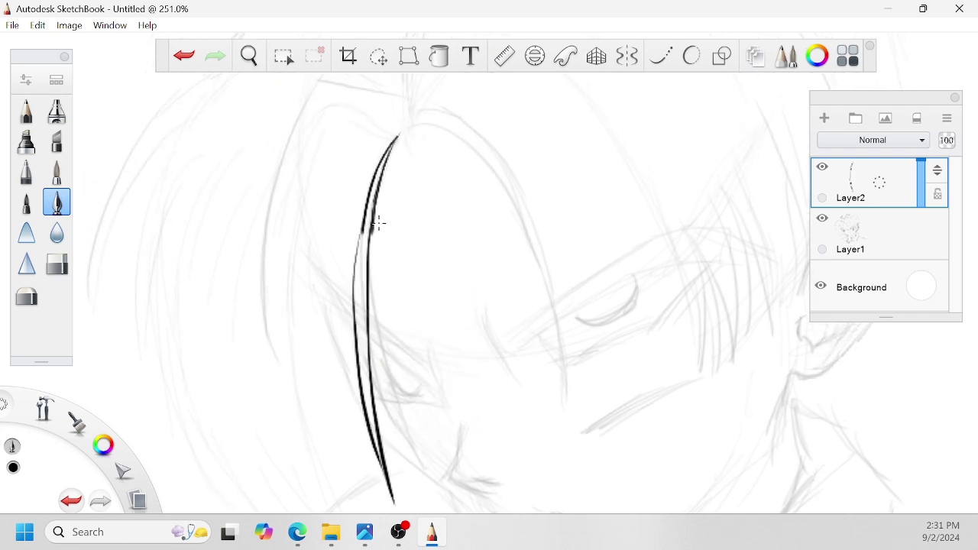
key("e")
left_click_drag(376, 206, 388, 224)
key("e")
left_click_drag(367, 273, 379, 167)
key("ctrl+z")
left_click_drag(367, 277, 385, 166)
key("ctrl+z")
left_click_drag(367, 272, 383, 172)
left_click_drag(368, 279, 382, 182)
left_click_drag(354, 283, 374, 182)
Step: Ink the far side of the face from the temple behind the strand down the cheek toward the chin
key("space")
left_click_drag(496, 394, 474, 343)
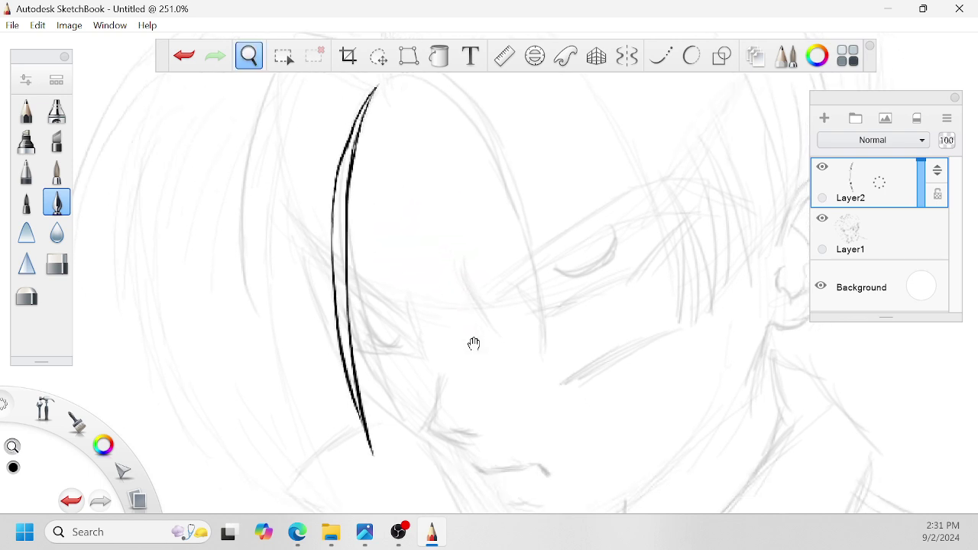
left_click_drag(298, 256, 326, 334)
key("space")
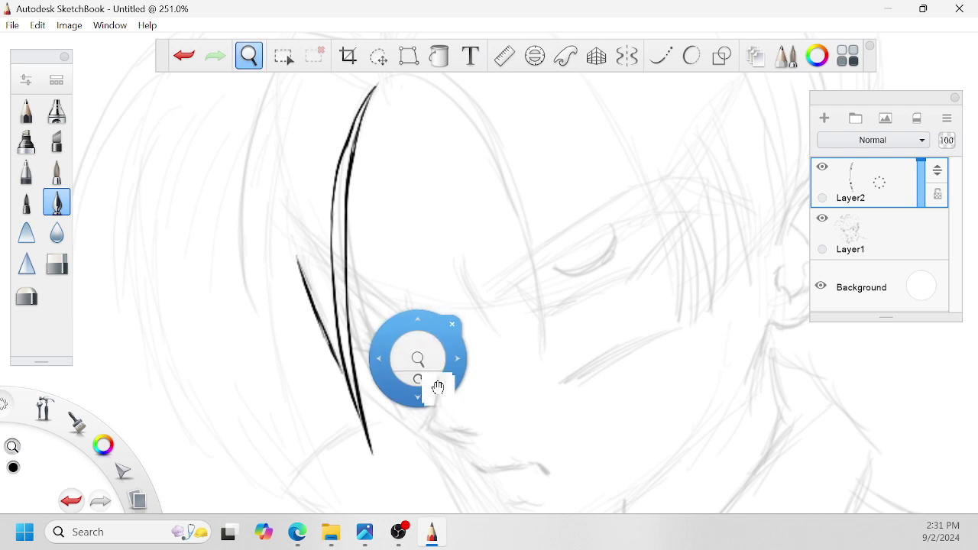
left_click_drag(436, 388, 333, 330)
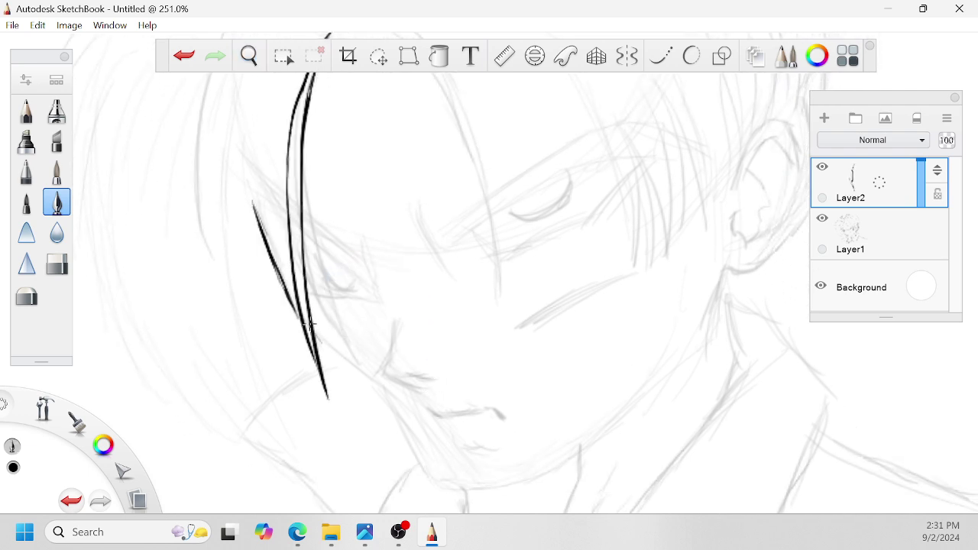
left_click_drag(317, 335, 385, 403)
mouse_move(341, 354)
left_mouse_down()
mouse_move(386, 410)
mouse_move(370, 388)
mouse_move(379, 395)
mouse_move(411, 447)
left_mouse_up()
key("space")
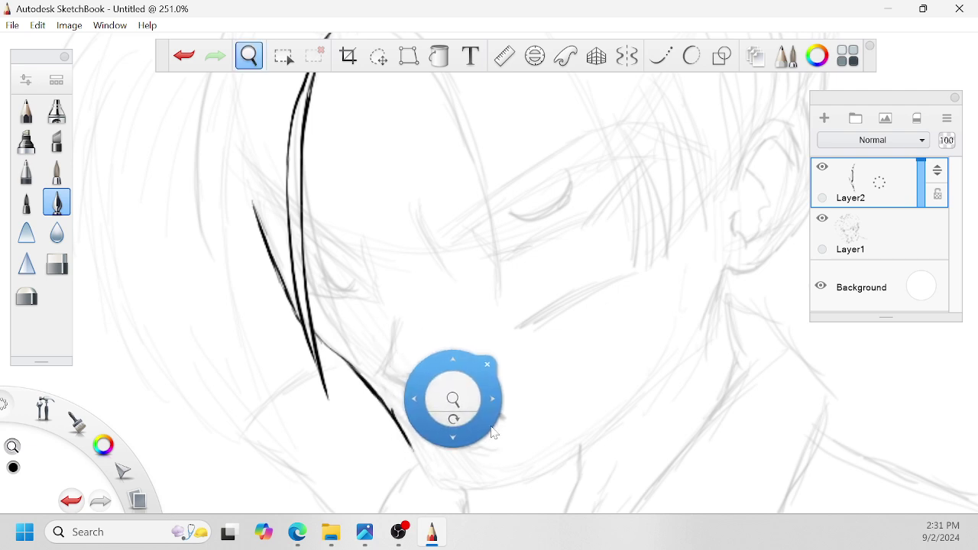
left_click_drag(452, 419, 437, 396)
left_click_drag(384, 412, 418, 458)
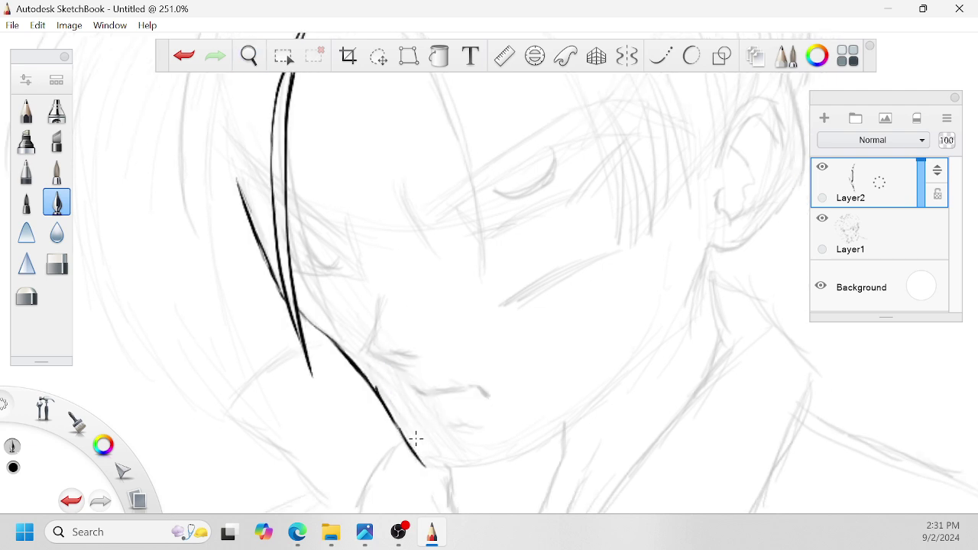
Step: Ink the angled chin corner and the lower jaw with a thick, tapering curve, erasing the stray stroke end
key("space")
left_click_drag(445, 419, 514, 288)
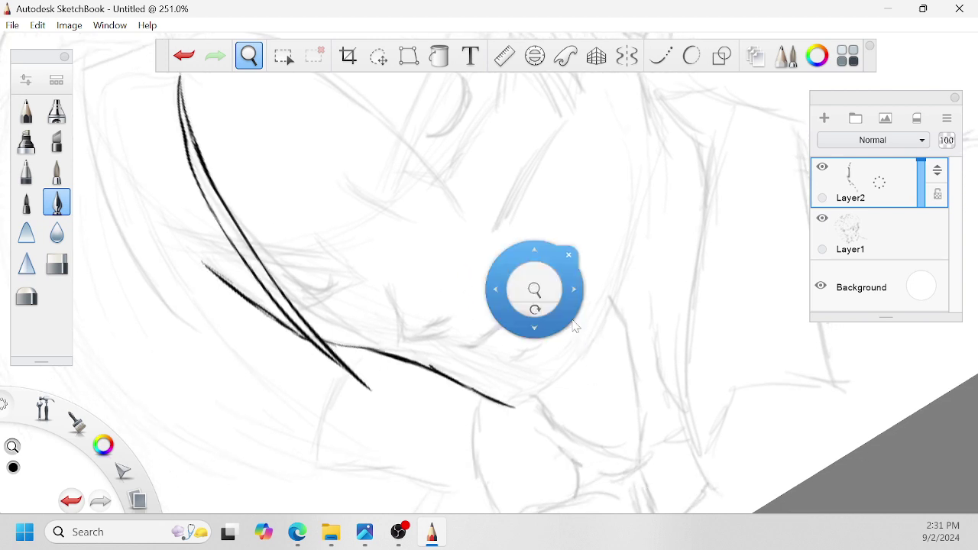
left_click_drag(518, 407, 589, 364)
mouse_move(532, 402)
left_mouse_down()
mouse_move(590, 344)
mouse_move(575, 372)
mouse_move(596, 319)
mouse_move(470, 310)
left_mouse_up()
key("space")
key("e")
left_click_drag(345, 278, 337, 245)
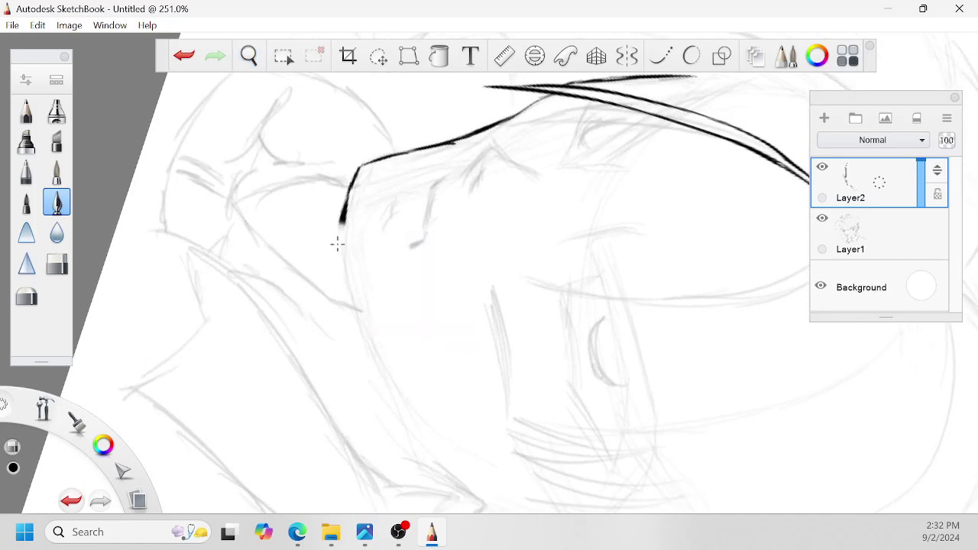
key("e")
mouse_move(342, 213)
left_mouse_down()
mouse_move(361, 359)
mouse_move(348, 315)
mouse_move(365, 373)
left_mouse_up()
left_click_drag(343, 290, 382, 411)
left_click_drag(352, 336, 390, 428)
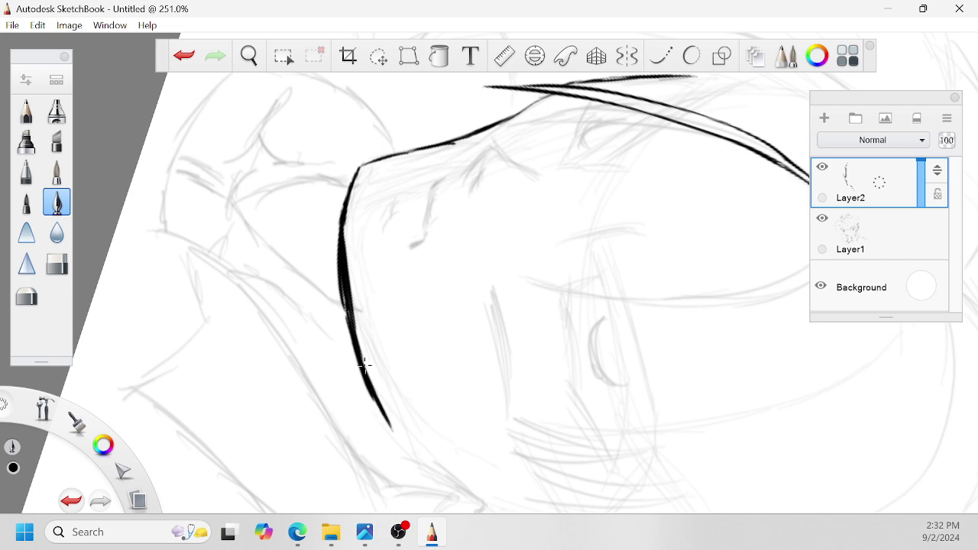
Step: Extend the jawline up to the base of the earlobe with a sharper turn at the jaw corner
key("space")
left_click_drag(403, 356, 671, 278)
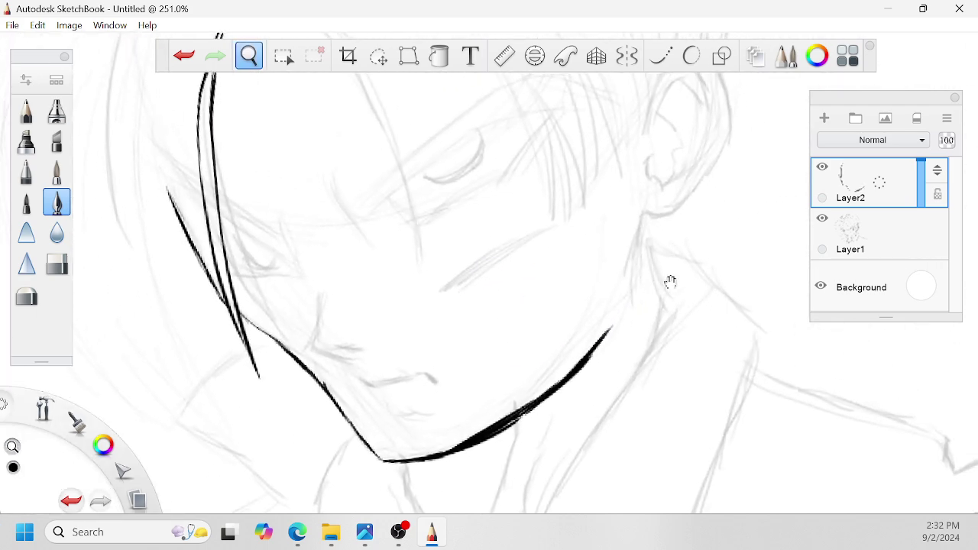
left_click_drag(590, 350, 623, 302)
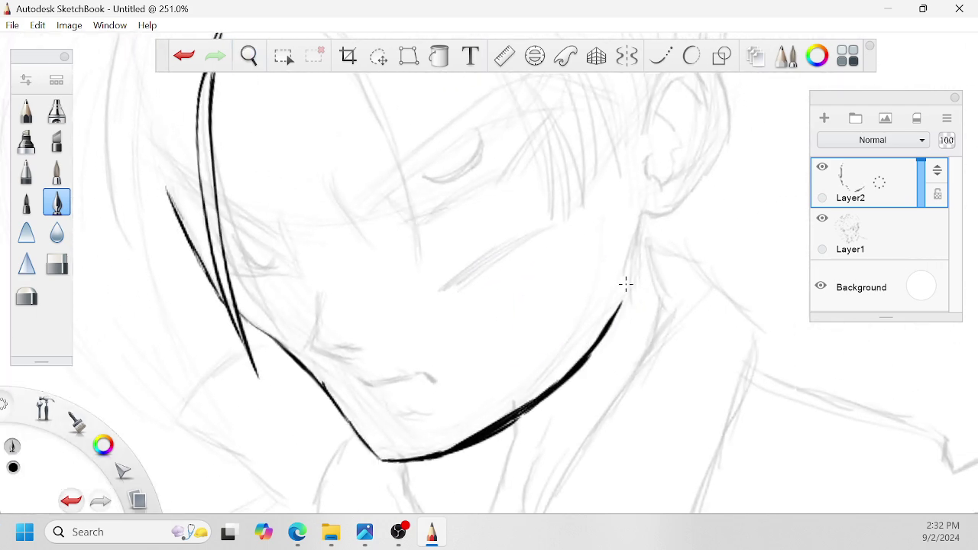
mouse_move(636, 234)
left_mouse_down()
mouse_move(632, 290)
mouse_move(603, 330)
left_mouse_up()
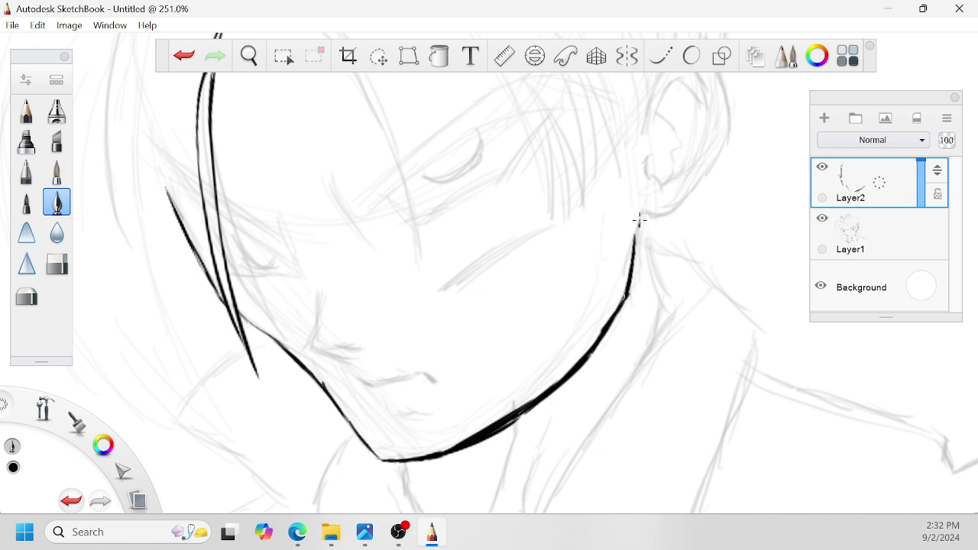
left_click_drag(639, 221, 635, 255)
Step: Thicken the jaw outline near the chin and the far cheek line between the chin and the hair strand
key("space")
mouse_move(573, 301)
left_mouse_down()
mouse_move(309, 186)
mouse_move(317, 241)
left_mouse_up()
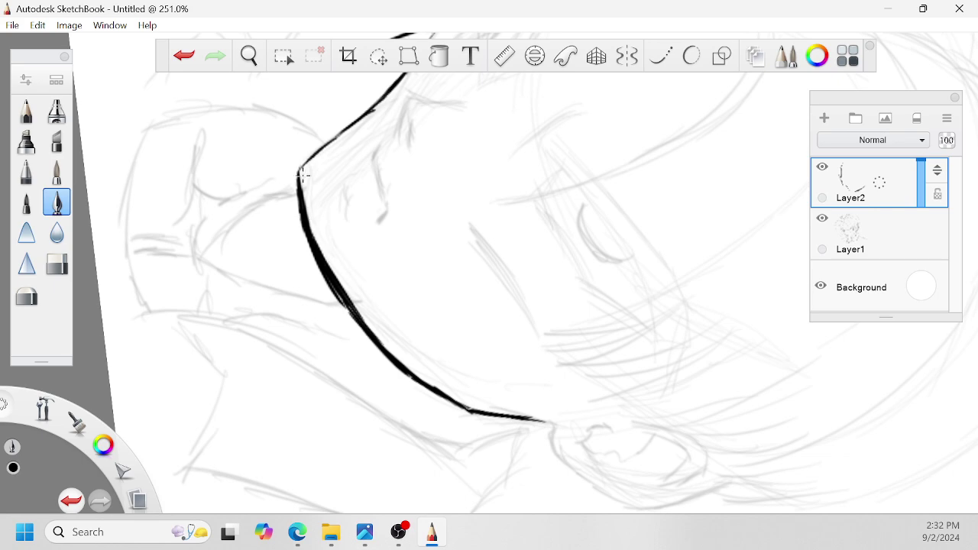
mouse_move(304, 176)
left_mouse_down()
mouse_move(327, 263)
mouse_move(357, 252)
mouse_move(570, 297)
left_mouse_up()
key("space")
left_click_drag(712, 418, 710, 340)
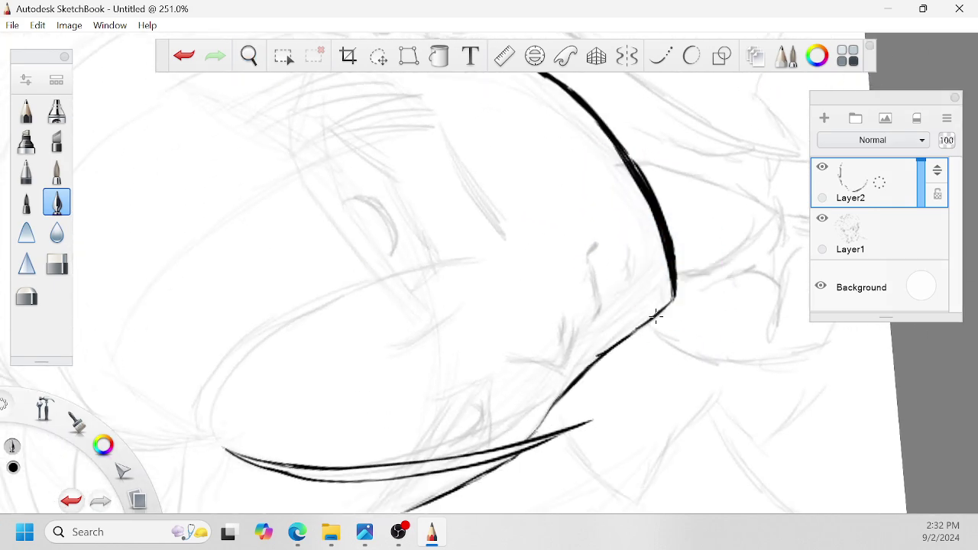
key("space")
mouse_move(656, 316)
left_mouse_down()
mouse_move(678, 289)
mouse_move(530, 426)
left_mouse_up()
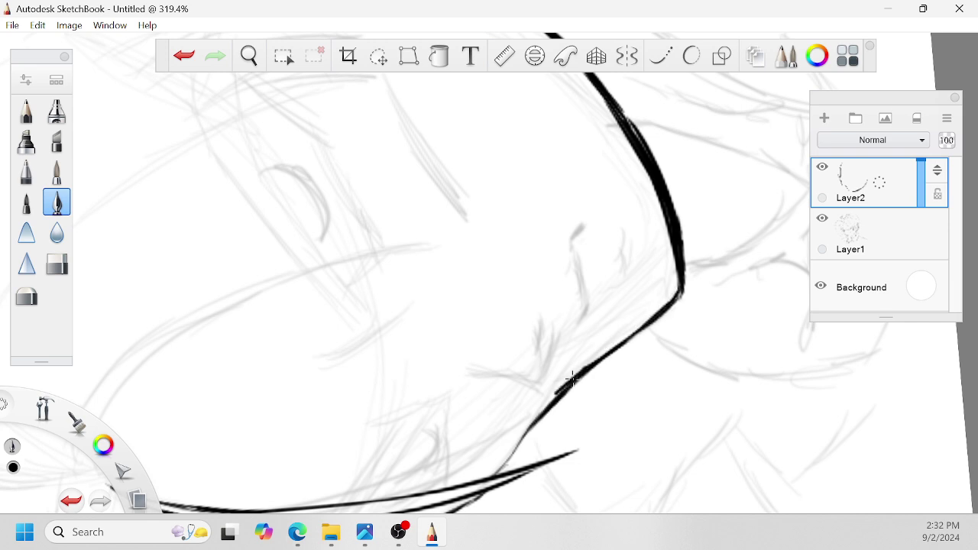
left_click_drag(564, 388, 498, 473)
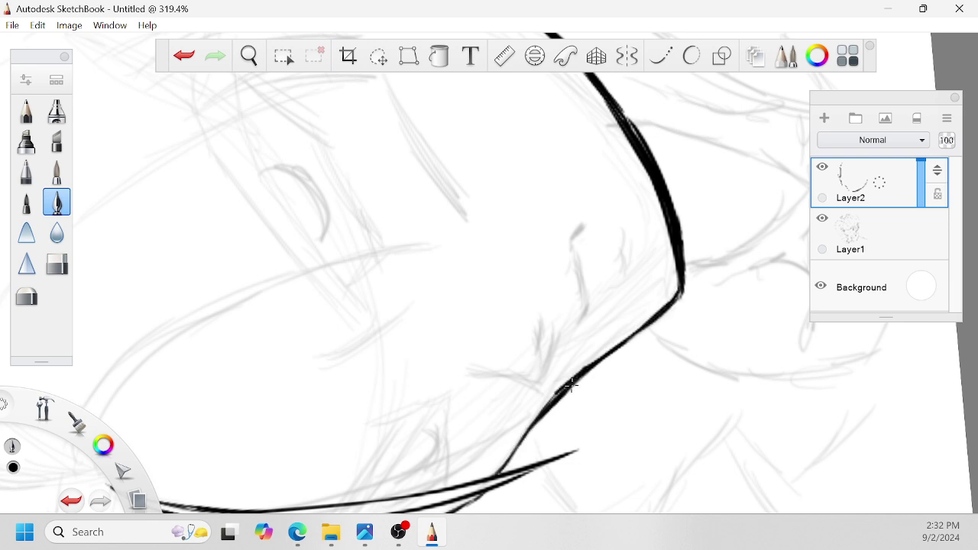
Step: Ink the nose with a curved bridge and underside line, and add a small pointed nostril shape at its end
key("space")
left_click_drag(570, 365, 375, 395)
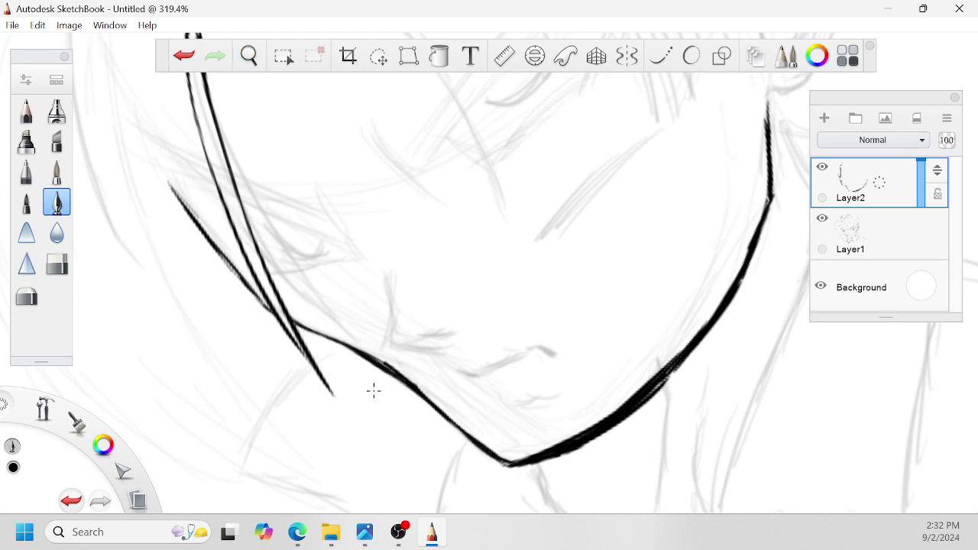
mouse_move(389, 266)
left_mouse_down()
mouse_move(384, 341)
mouse_move(446, 354)
left_mouse_up()
key("space")
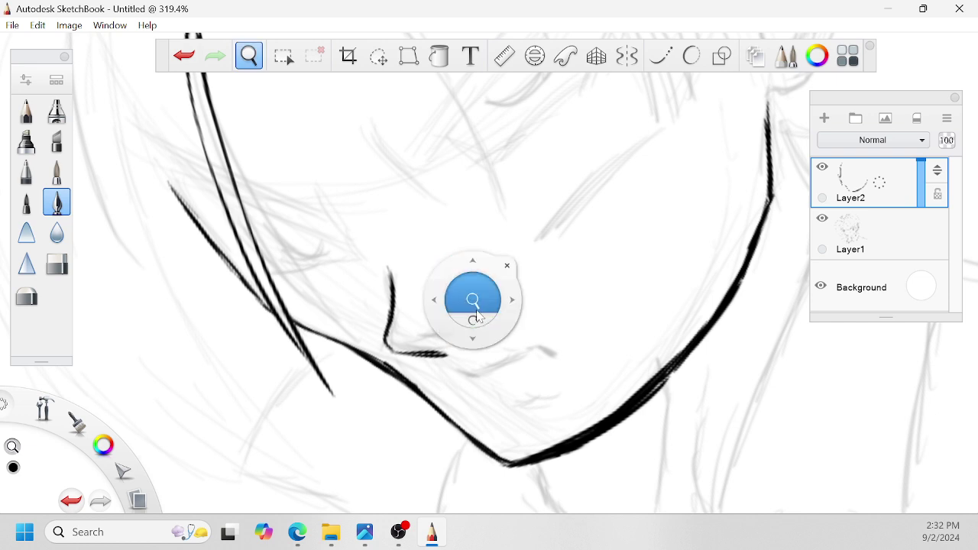
left_click_drag(475, 319, 482, 317)
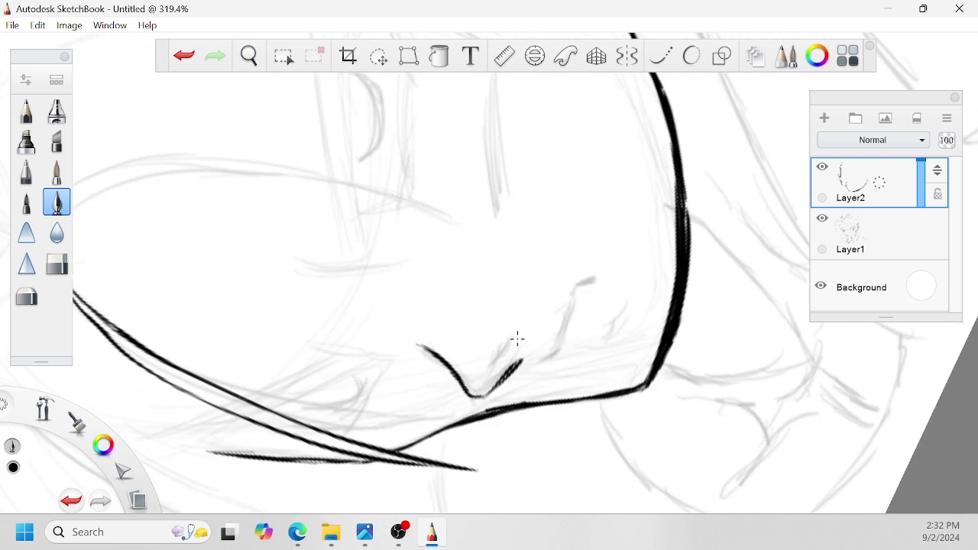
mouse_move(521, 361)
left_mouse_down()
mouse_move(518, 331)
mouse_move(495, 377)
left_mouse_up()
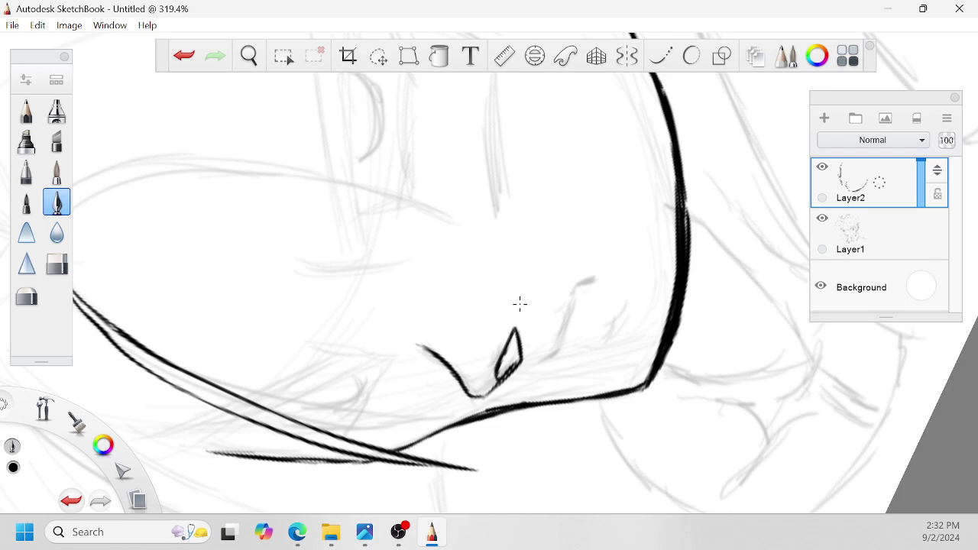
key("space")
left_click_drag(499, 283, 463, 296)
left_click_drag(483, 242, 531, 258)
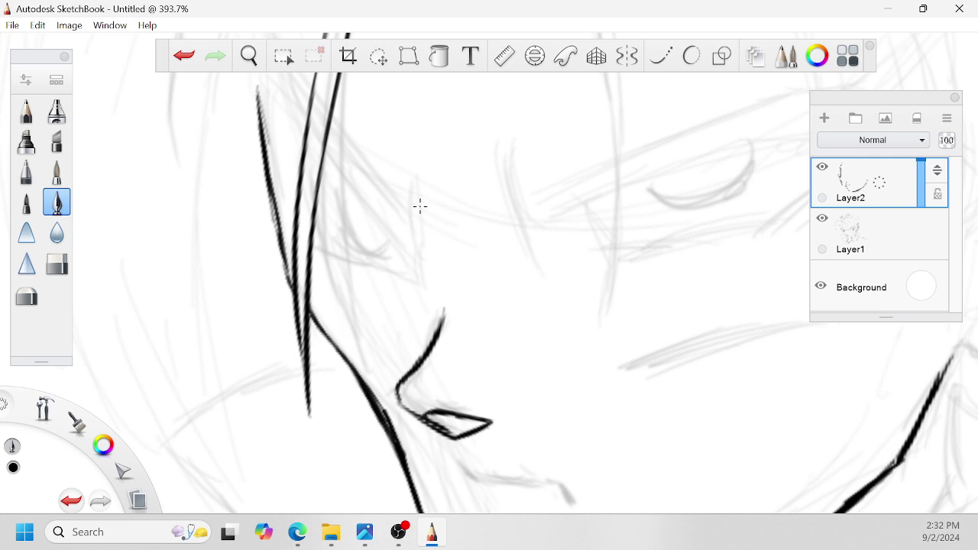
Step: Ink short tapered frown creases at both inner brows above the nose bridge
mouse_move(409, 176)
left_mouse_down()
mouse_move(416, 236)
mouse_move(436, 271)
left_mouse_up()
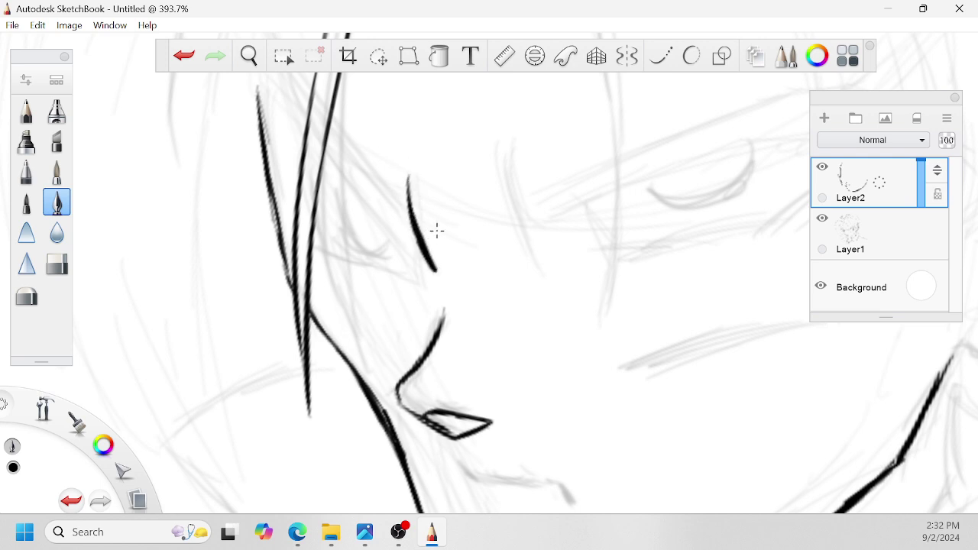
left_click_drag(433, 217, 446, 278)
left_click_drag(447, 203, 456, 276)
mouse_move(494, 163)
left_mouse_down()
mouse_move(526, 246)
mouse_move(538, 223)
left_mouse_up()
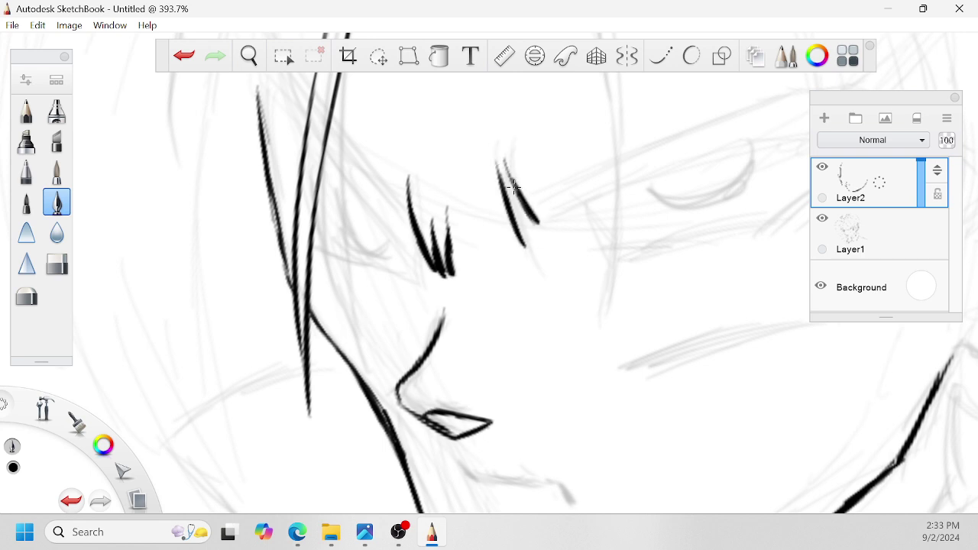
left_click_drag(513, 187, 545, 233)
Step: Ink the hair parting as a long curve sweeping up from the front strand, with a short curl beside its base
key("space")
left_click_drag(727, 168, 687, 286)
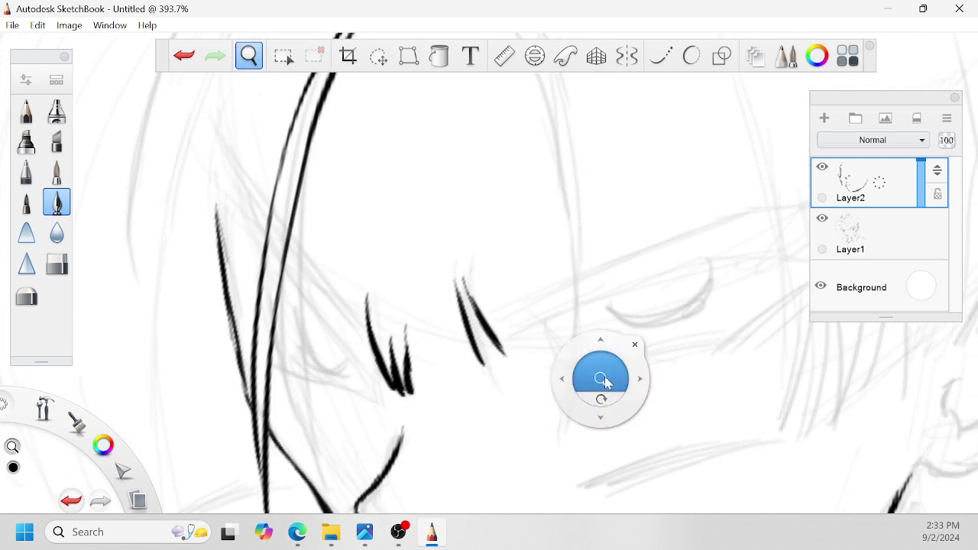
left_click_drag(607, 382, 408, 278)
key("space")
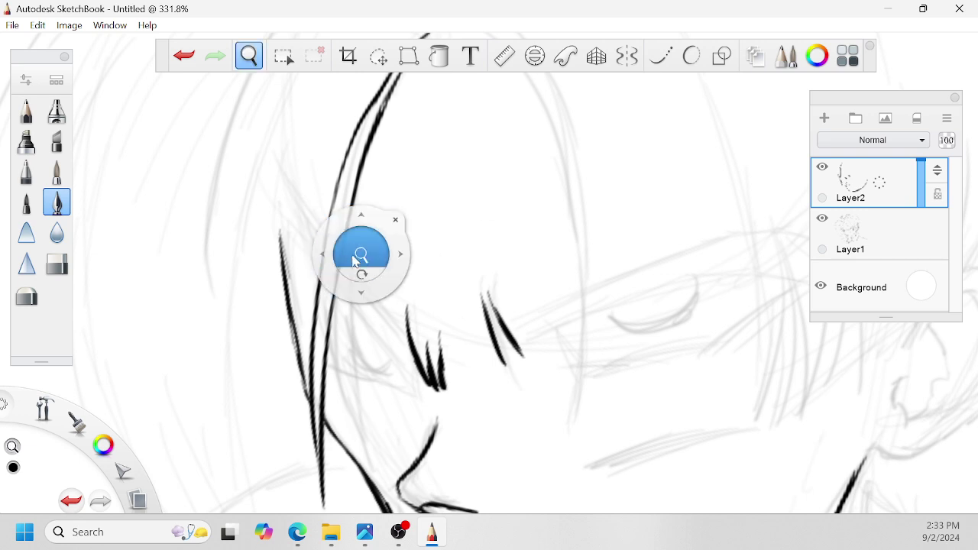
left_click_drag(354, 261, 322, 287)
left_click_drag(354, 239, 457, 237)
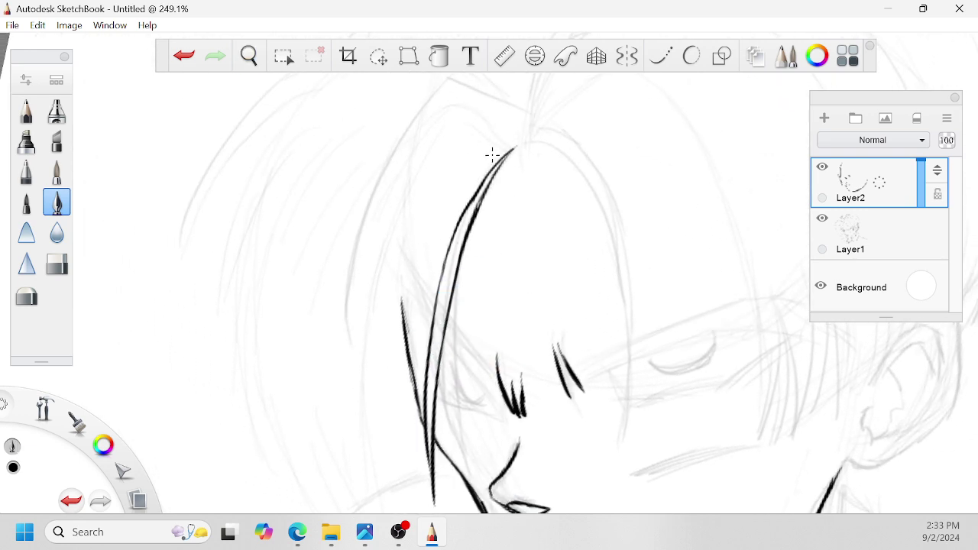
key("space")
left_click_drag(579, 203, 526, 276)
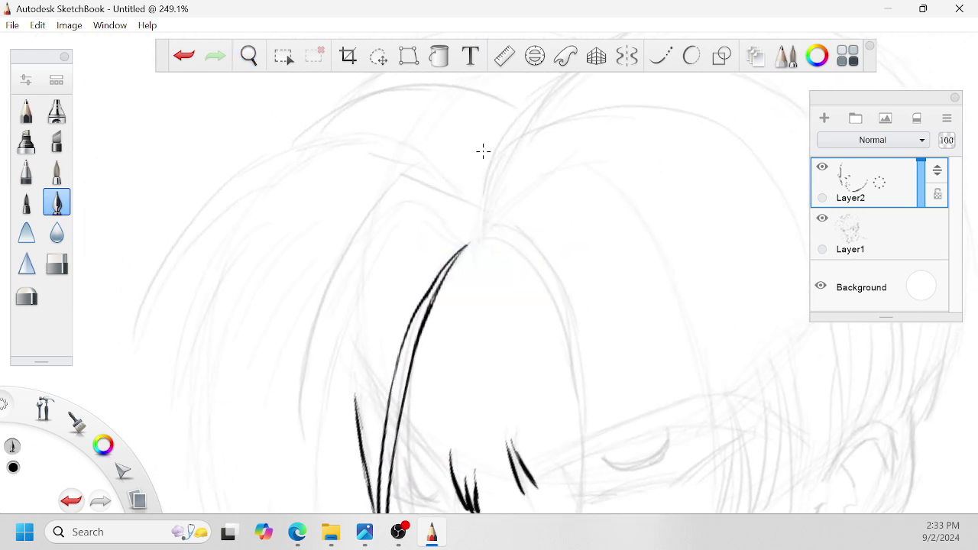
mouse_move(512, 117)
left_mouse_down()
mouse_move(482, 163)
mouse_move(472, 234)
mouse_move(534, 203)
mouse_move(507, 275)
mouse_move(525, 180)
left_mouse_up()
key("space")
left_click_drag(489, 213, 547, 170)
key("space")
mouse_move(523, 222)
left_mouse_down()
mouse_move(532, 228)
mouse_move(489, 212)
mouse_move(561, 194)
mouse_move(497, 237)
mouse_move(453, 315)
left_mouse_up()
mouse_move(535, 168)
left_mouse_down()
mouse_move(493, 217)
mouse_move(464, 278)
left_mouse_up()
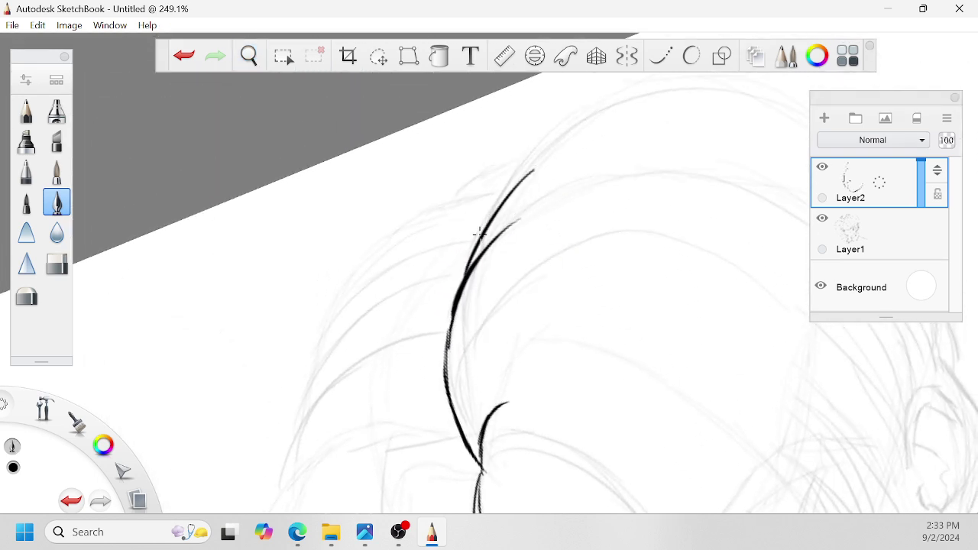
Step: Extend the upper end of the parting with another tapered strand and thicken the parting's lower curve
left_click_drag(546, 146, 496, 215)
key("ctrl+z")
left_click_drag(558, 130, 480, 228)
left_click_drag(453, 311, 458, 401)
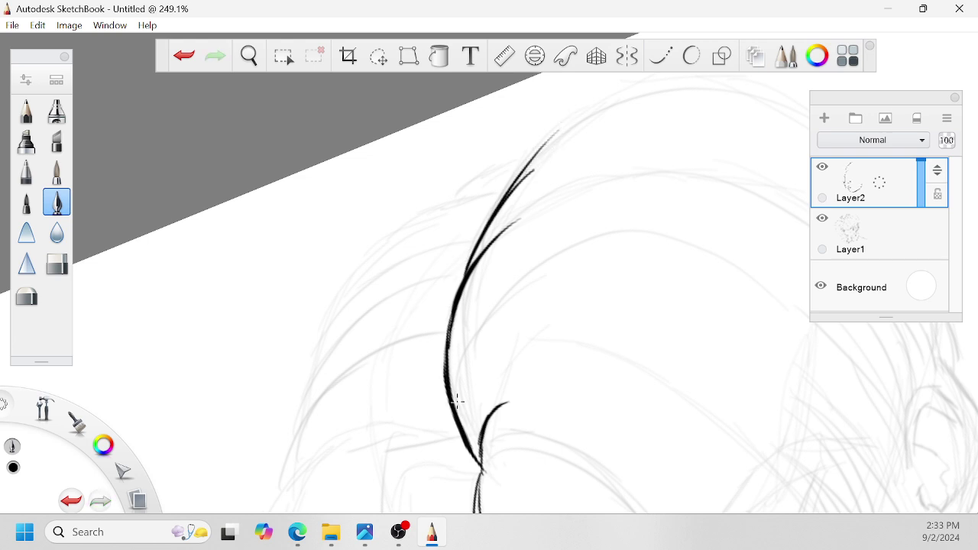
Step: Ink the far side's front lock with a peaked root at the parting and two long parallel curves sweeping down
key("space")
left_click_drag(490, 296, 511, 311)
left_click_drag(567, 474, 529, 325)
left_click_drag(521, 275, 528, 278)
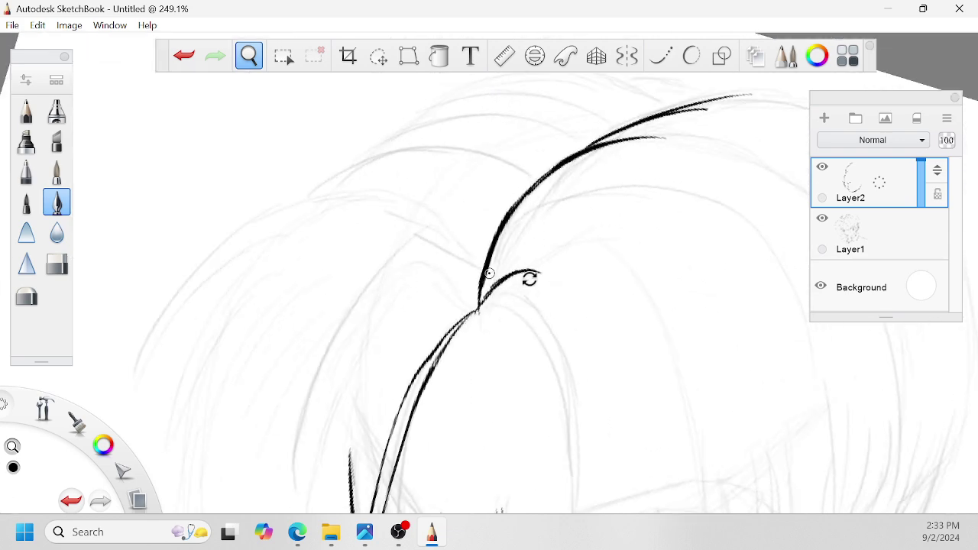
mouse_move(493, 359)
left_mouse_down()
mouse_move(568, 316)
mouse_move(589, 286)
left_mouse_up()
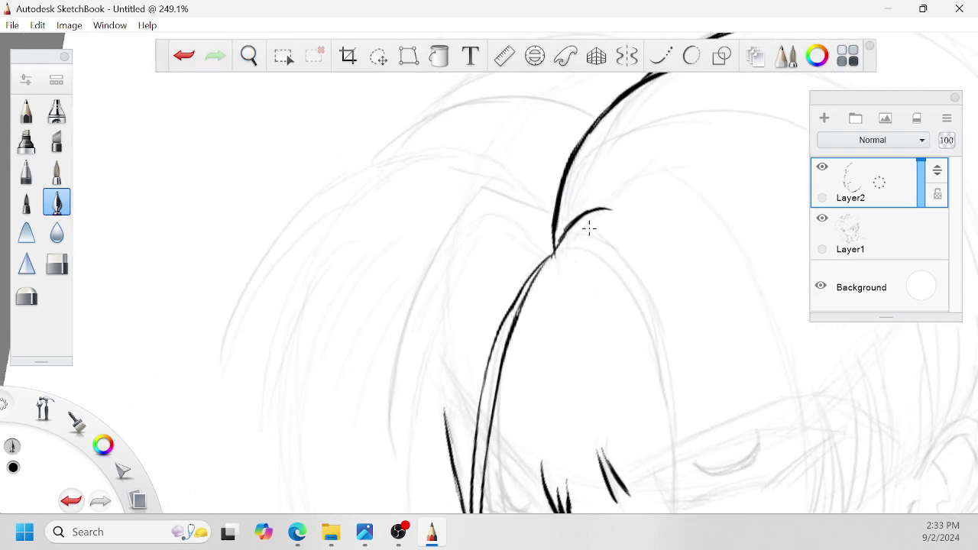
mouse_move(552, 243)
left_mouse_down()
mouse_move(483, 187)
mouse_move(435, 258)
mouse_move(410, 489)
left_mouse_up()
key("space")
left_click_drag(495, 472, 525, 376)
mouse_move(501, 93)
left_mouse_down()
mouse_move(603, 210)
mouse_move(624, 309)
mouse_move(594, 181)
left_mouse_up()
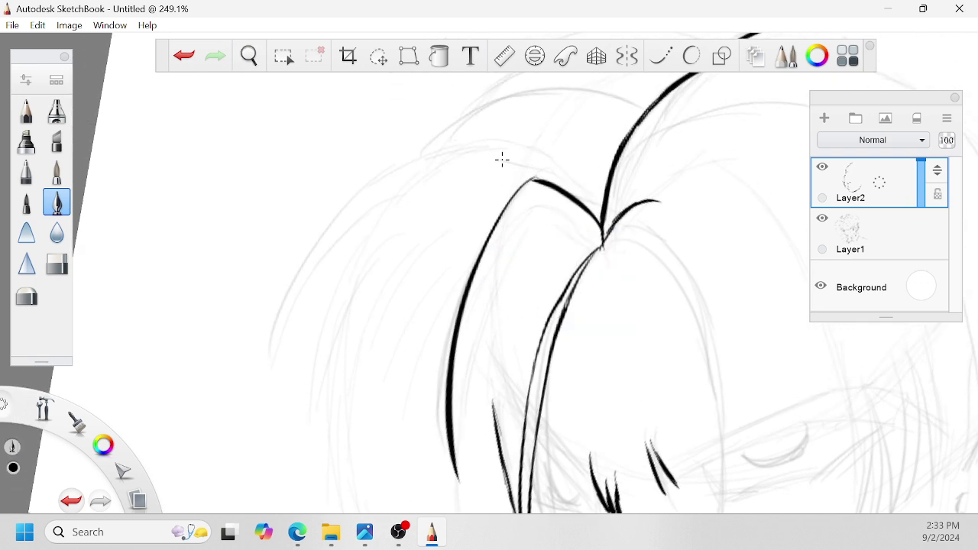
left_click_drag(496, 168, 441, 501)
Step: Join the front lock's two curves in a sharp point and thicken the lines near the tip
key("space")
left_click_drag(538, 505, 519, 392)
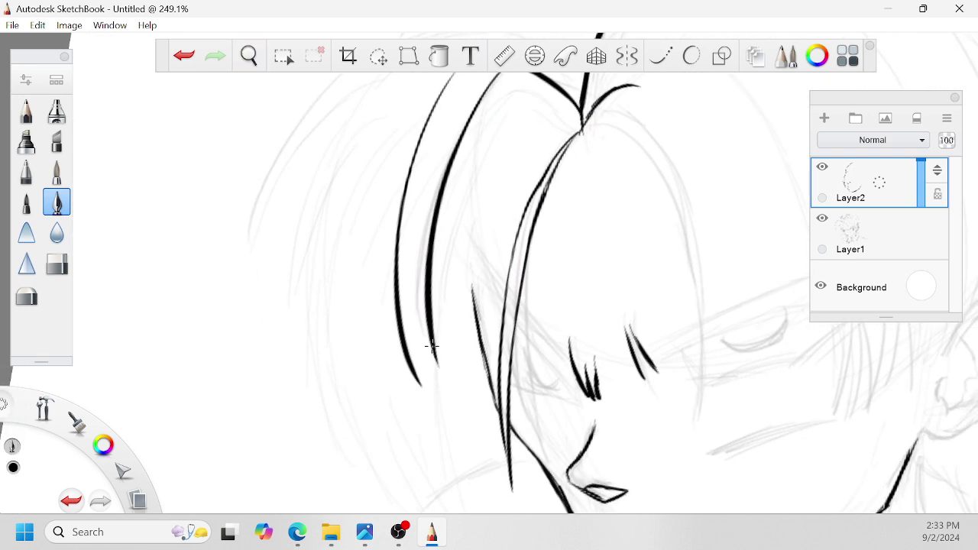
left_click_drag(432, 349, 462, 445)
left_click_drag(420, 383, 459, 446)
left_click_drag(407, 363, 464, 446)
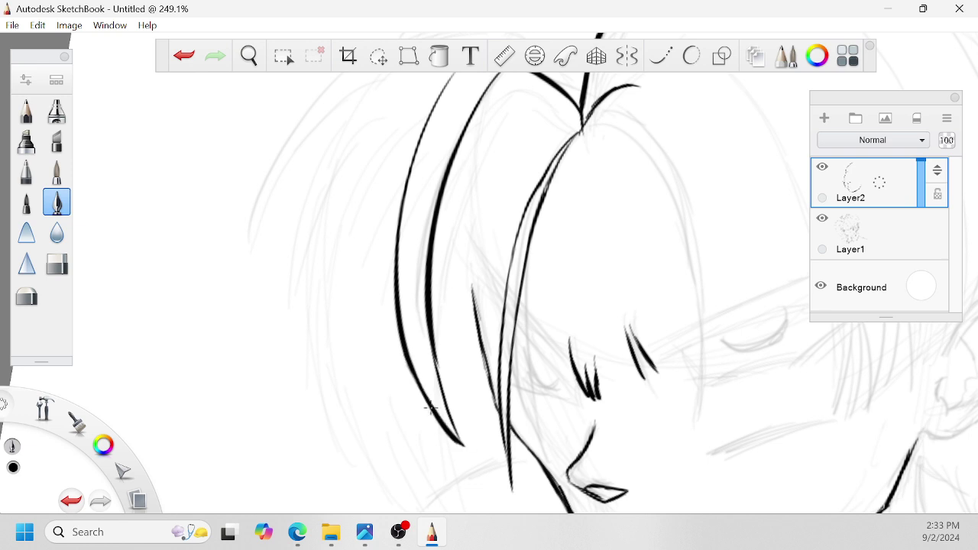
left_click_drag(429, 342, 460, 446)
key("super")
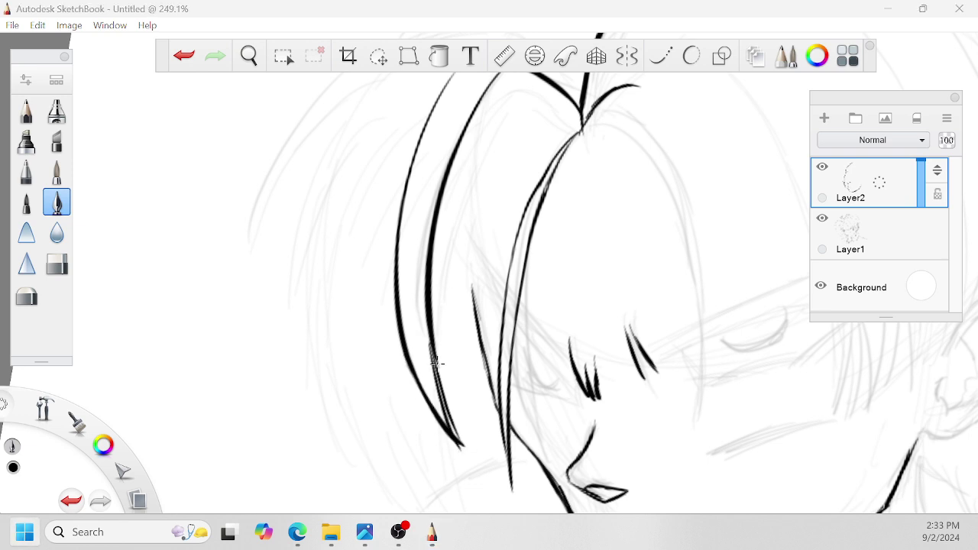
key("super")
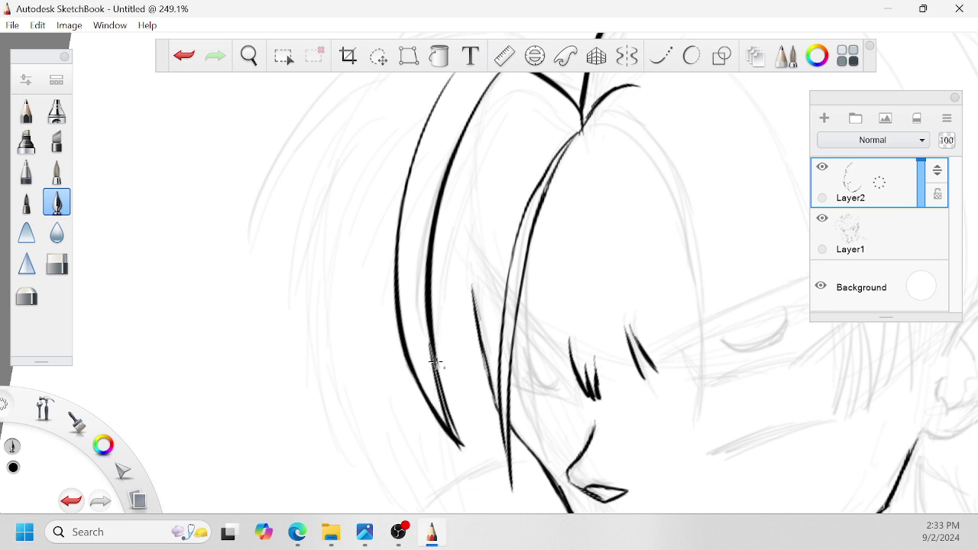
Step: Add short accent strokes at the front lock's root, an inner strand line below them, and an upward extension of the face edge
key("space")
left_click_drag(463, 295, 420, 338)
left_click_drag(535, 277, 550, 312)
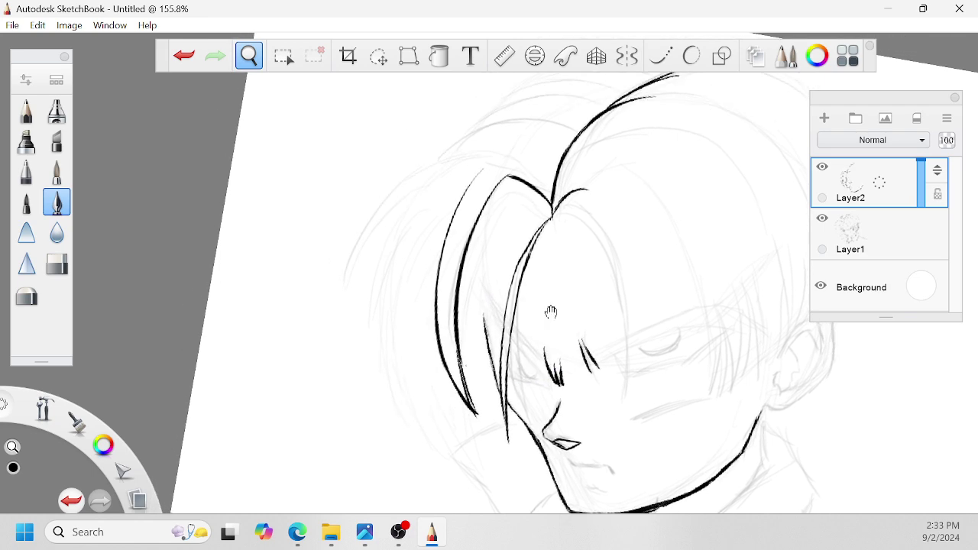
left_click_drag(533, 363, 589, 324)
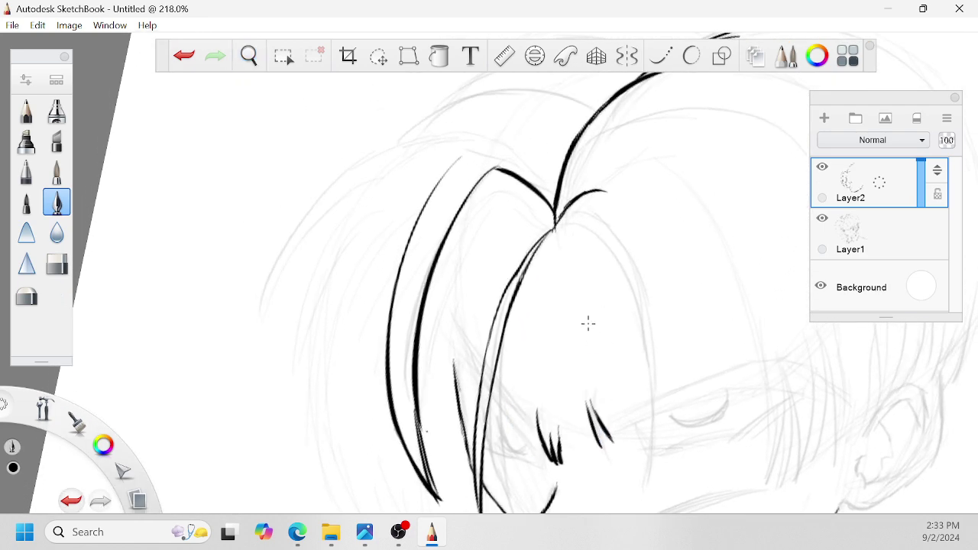
mouse_move(498, 190)
left_mouse_down()
mouse_move(531, 229)
mouse_move(516, 232)
left_mouse_up()
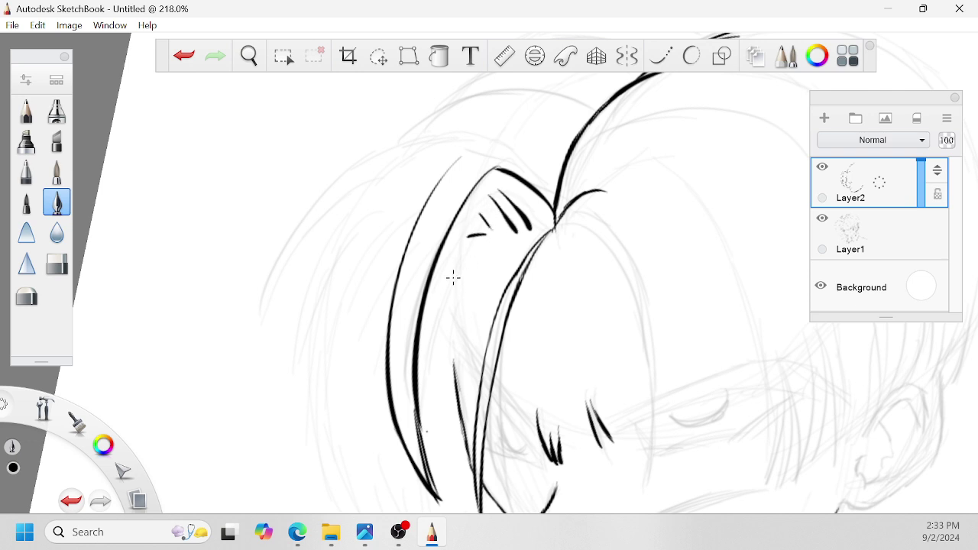
mouse_move(487, 237)
left_mouse_down()
mouse_move(430, 400)
mouse_move(428, 443)
left_mouse_up()
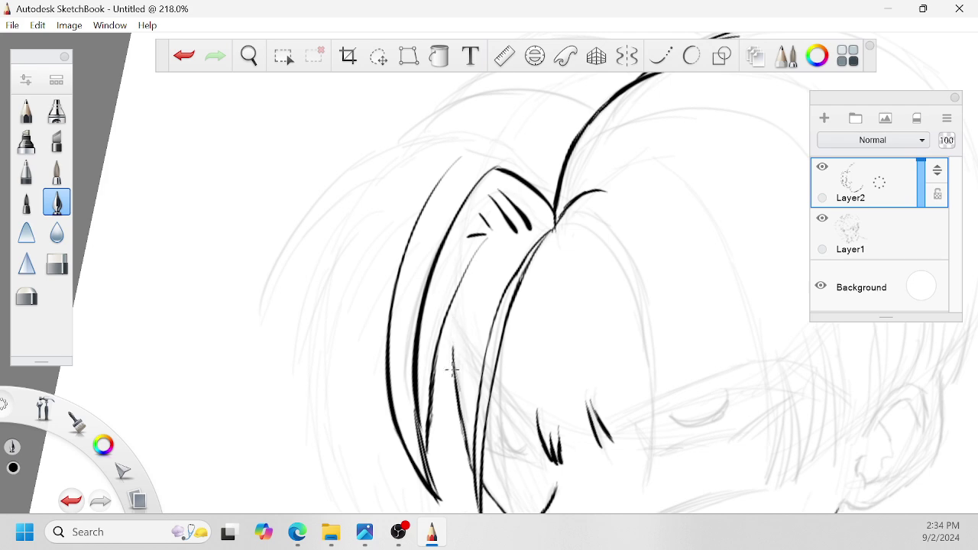
left_click_drag(444, 329, 452, 369)
left_click_drag(445, 332, 453, 384)
Step: Ink the far eye's slanted brow and lid lines between the side lock and the frown creases
key("space")
mouse_move(533, 375)
left_mouse_down()
mouse_move(692, 318)
mouse_move(679, 293)
mouse_move(695, 267)
mouse_move(555, 357)
mouse_move(589, 361)
mouse_move(672, 291)
left_mouse_up()
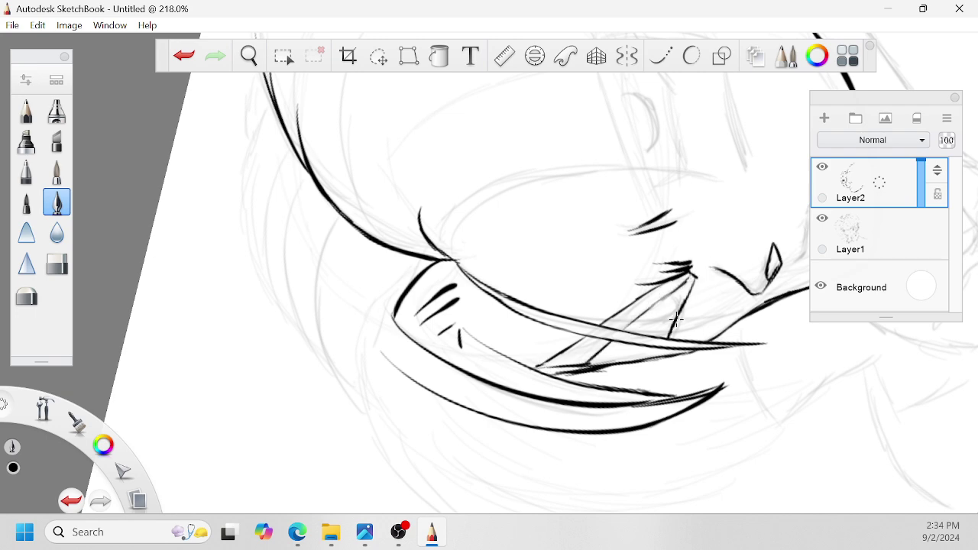
key("space")
left_click_drag(646, 330, 464, 348)
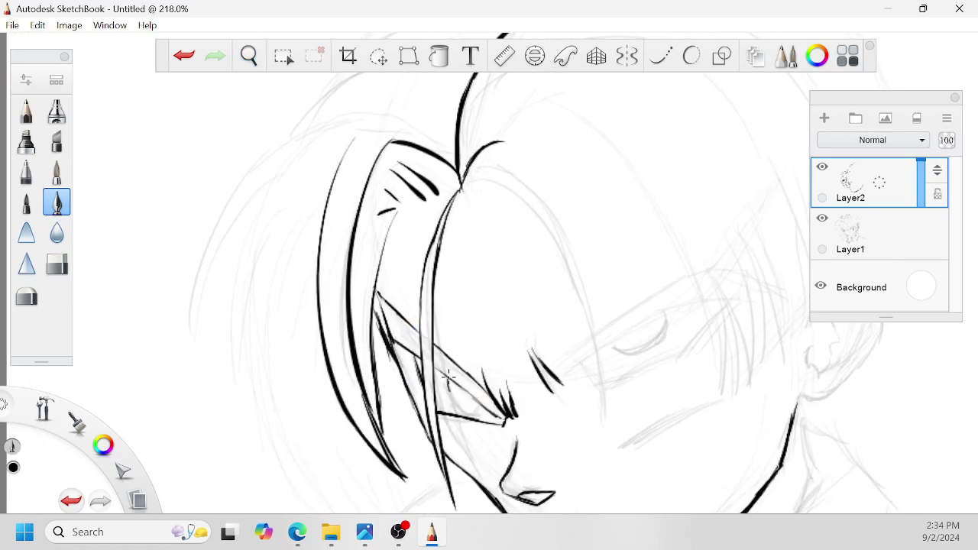
mouse_move(448, 377)
left_mouse_down()
mouse_move(474, 408)
mouse_move(448, 380)
mouse_move(464, 393)
left_mouse_up()
Step: Ink the far eye's ringed iris and pupil, and add the mouth line with a short crease below it
key("space")
left_click_drag(479, 341, 472, 340)
left_click_drag(466, 398, 437, 351)
left_click_drag(453, 309, 515, 285)
key("space")
left_click_drag(655, 327, 670, 332)
mouse_move(624, 384)
left_mouse_down()
mouse_move(651, 362)
mouse_move(638, 378)
mouse_move(674, 310)
left_mouse_up()
mouse_move(676, 373)
left_mouse_down()
mouse_move(684, 356)
mouse_move(704, 355)
left_mouse_up()
Step: Ink the outer contour of the far side's hair as a thick sweeping curve with a second line along its outer edge
key("space")
left_click_drag(617, 326, 617, 361)
mouse_move(618, 356)
left_mouse_down()
mouse_move(644, 367)
mouse_move(625, 386)
mouse_move(693, 356)
left_mouse_up()
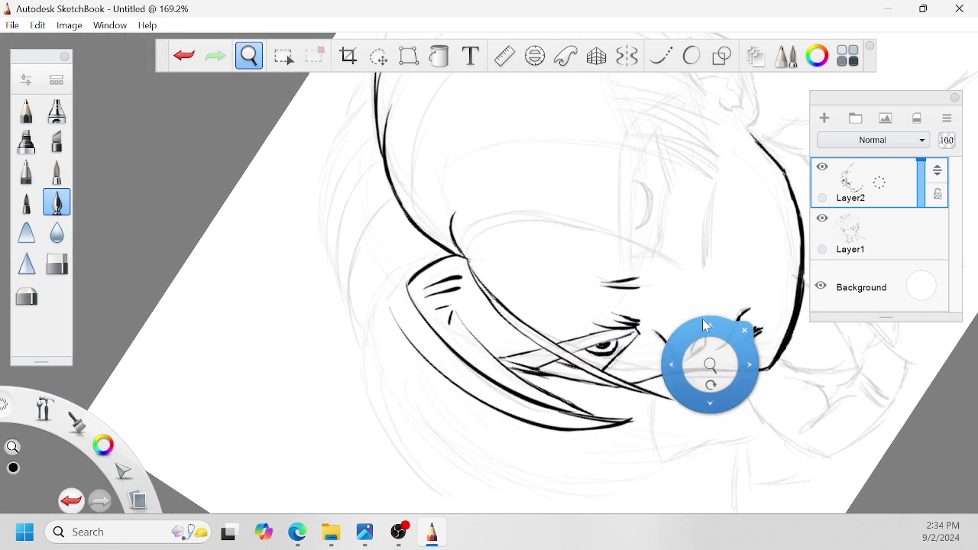
mouse_move(437, 255)
left_mouse_down()
mouse_move(366, 382)
mouse_move(553, 501)
left_mouse_up()
mouse_move(430, 258)
left_mouse_down()
mouse_move(358, 376)
mouse_move(350, 352)
mouse_move(388, 441)
left_mouse_up()
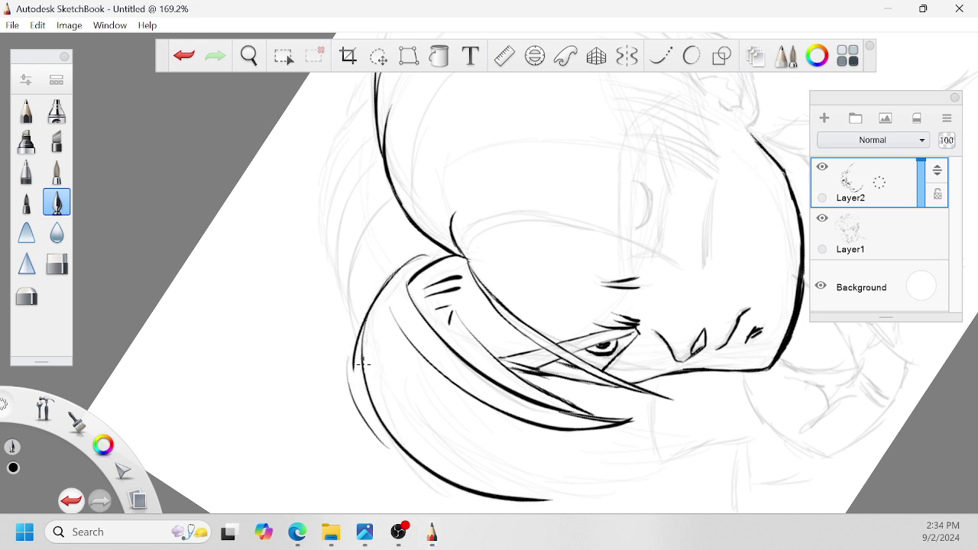
key("ctrl+z")
mouse_move(359, 348)
left_mouse_down()
mouse_move(378, 428)
mouse_move(399, 452)
left_mouse_up()
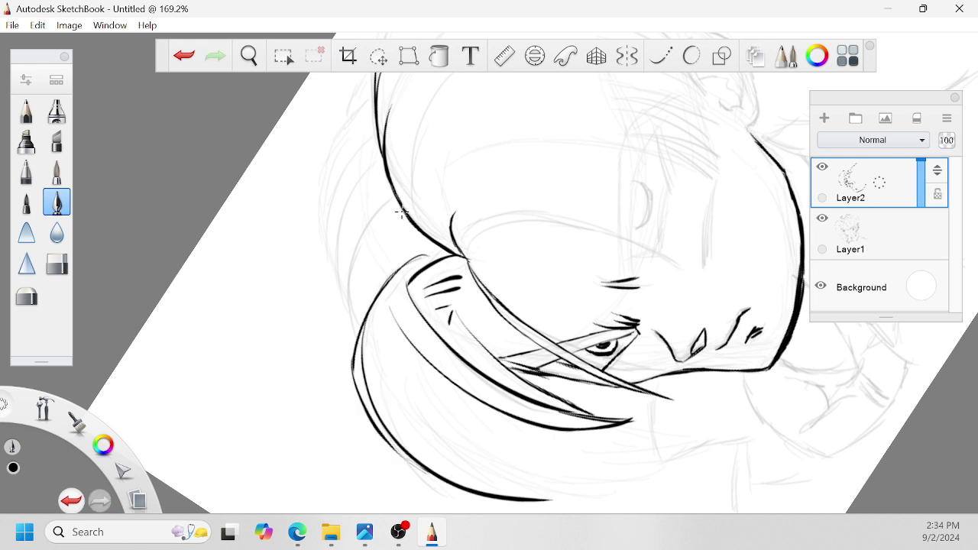
Step: Ink two curved strands behind the parting that converge on the top of the side hair contour
left_click_drag(402, 214, 358, 311)
key("ctrl+z")
mouse_move(395, 203)
left_mouse_down()
mouse_move(350, 319)
mouse_move(380, 168)
left_mouse_up()
left_click_drag(337, 301, 356, 340)
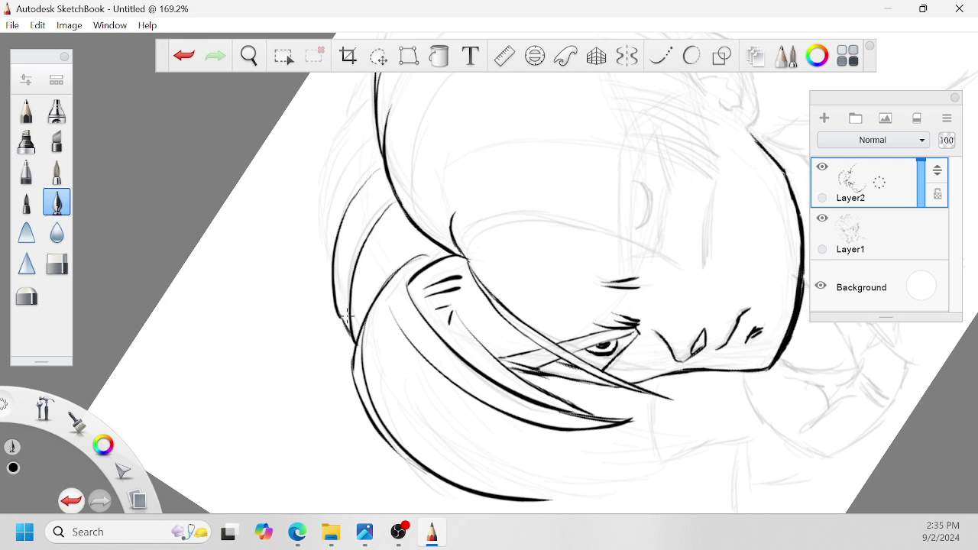
Step: Ink further curved strands along the back of the crown, tapering up to the parting line
key("space")
left_click_drag(406, 208, 450, 306)
left_click_drag(374, 355, 419, 227)
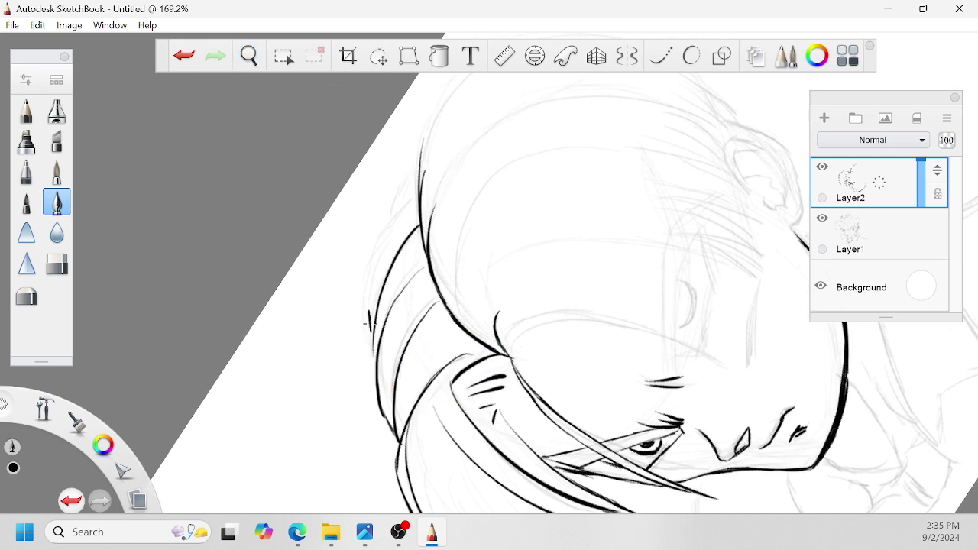
left_click_drag(367, 324, 387, 203)
key("ctrl+z")
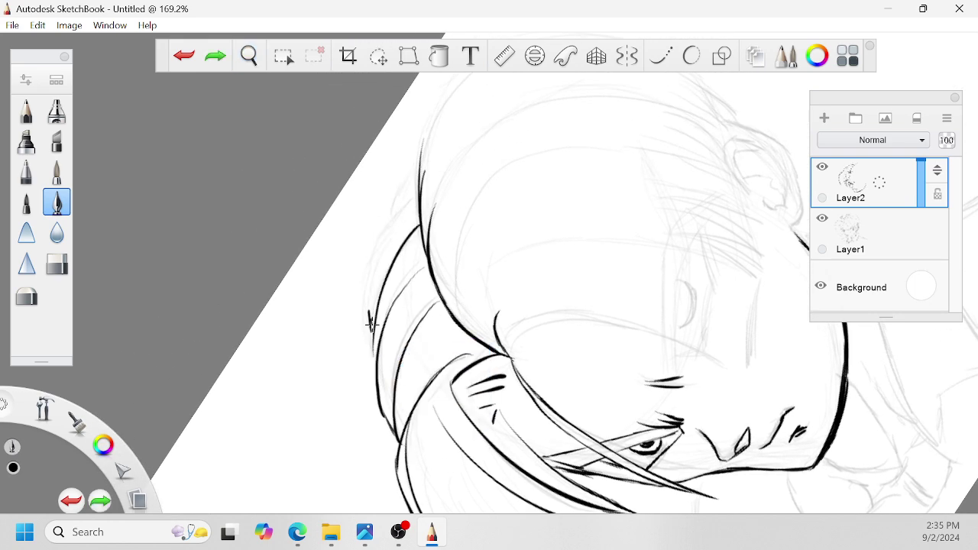
left_click_drag(370, 321, 420, 193)
left_click_drag(387, 233, 402, 190)
Step: Fill the far side's hair with long curved strands ending in tapered points, undoing the stray stroke at the tips
key("space")
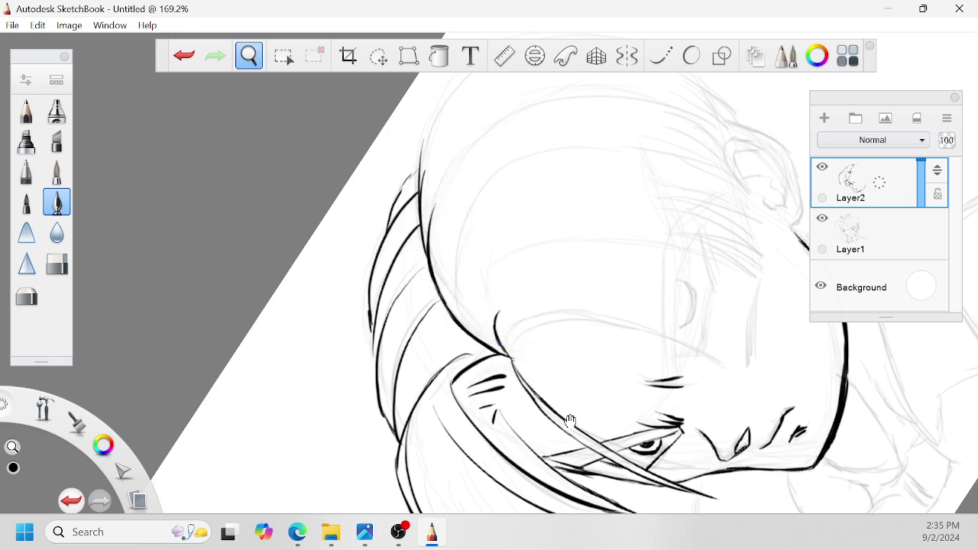
left_click_drag(570, 422, 540, 330)
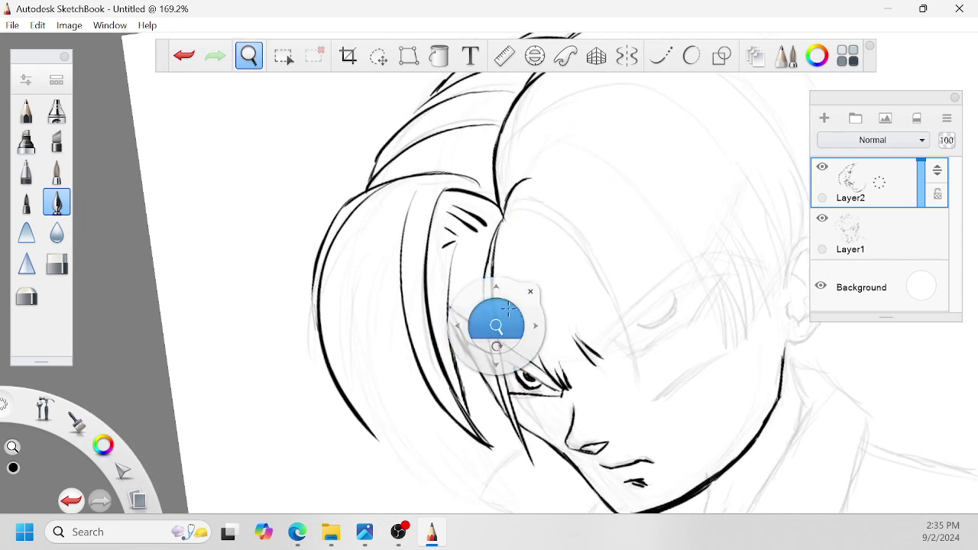
mouse_move(399, 243)
left_mouse_down()
mouse_move(467, 452)
mouse_move(374, 347)
mouse_move(392, 219)
mouse_move(433, 477)
mouse_move(333, 327)
mouse_move(327, 297)
mouse_move(378, 442)
left_mouse_up()
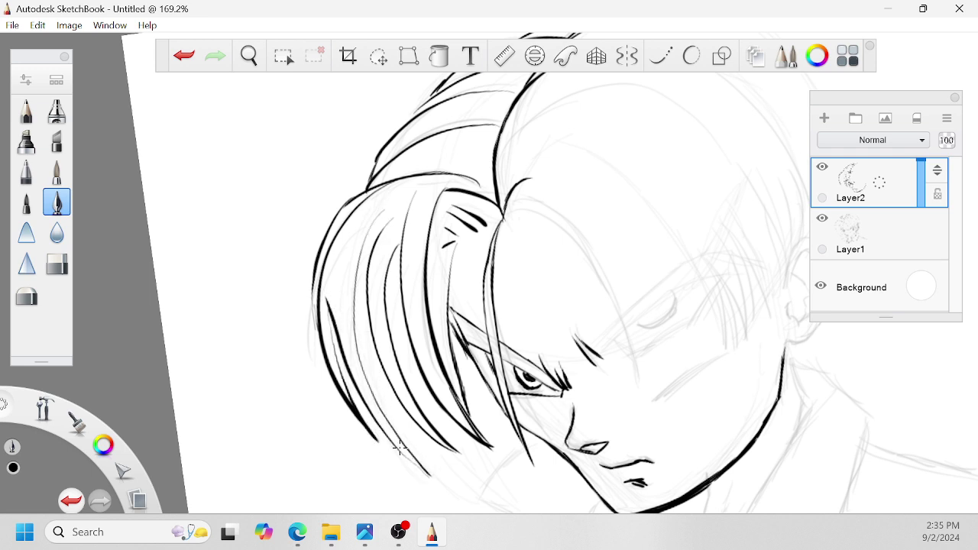
mouse_move(450, 486)
left_mouse_down()
mouse_move(411, 457)
mouse_move(450, 489)
left_mouse_up()
key("ctrl+z")
key("ctrl+z")
key("ctrl+y")
Step: Ink the upturned collar's far side from the jaw out to its pointed corner and back in toward the neck
key("space")
left_click_drag(676, 462, 599, 392)
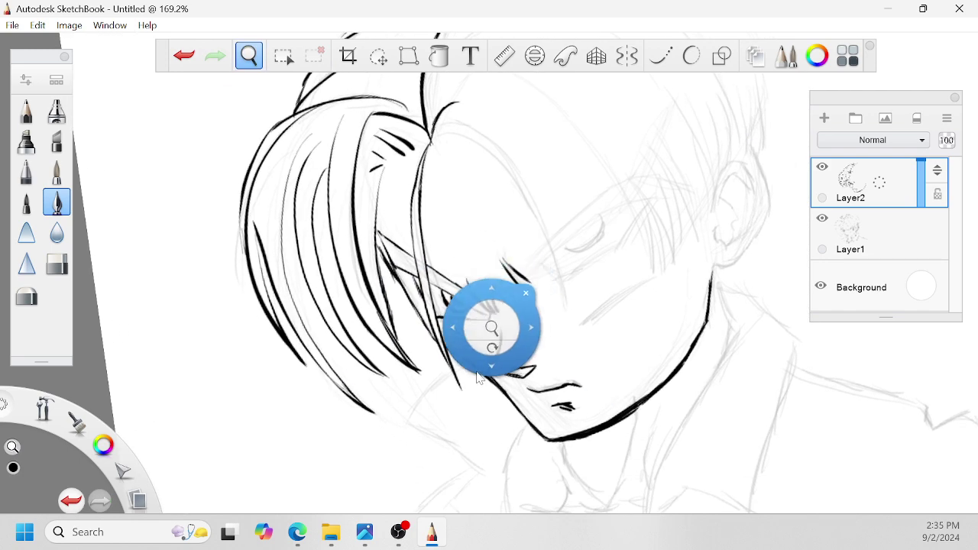
mouse_move(474, 346)
left_mouse_down()
mouse_move(500, 343)
mouse_move(534, 413)
mouse_move(532, 377)
left_mouse_up()
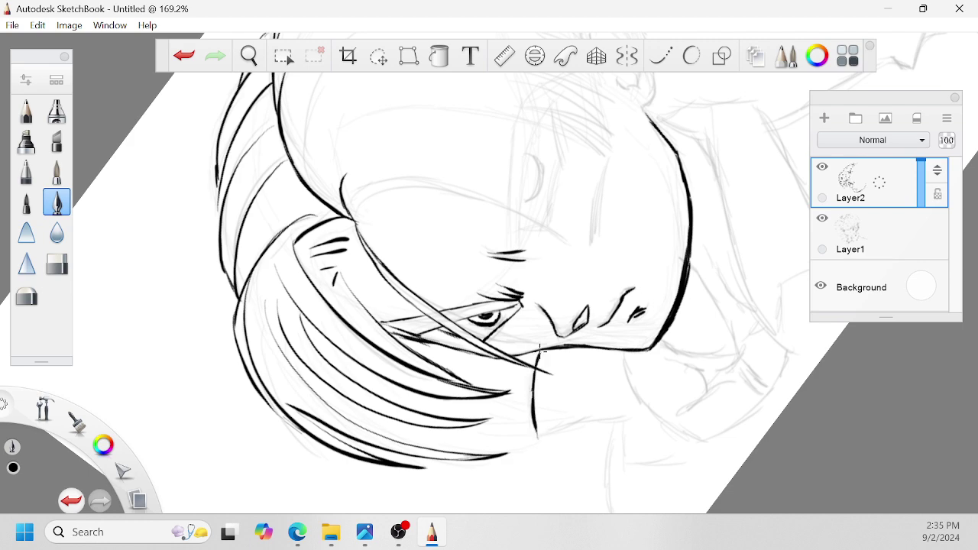
mouse_move(533, 388)
left_mouse_down()
mouse_move(536, 421)
mouse_move(541, 399)
mouse_move(353, 339)
left_mouse_up()
key("space")
key("space")
left_click_drag(466, 388, 474, 346)
left_click_drag(361, 349, 404, 419)
key("space")
mouse_move(415, 363)
left_mouse_down()
mouse_move(596, 359)
mouse_move(550, 287)
left_mouse_up()
left_click_drag(534, 350, 528, 409)
Step: Ink the pointed lapel below the collar notch and double its lower edge with a parallel line
key("space")
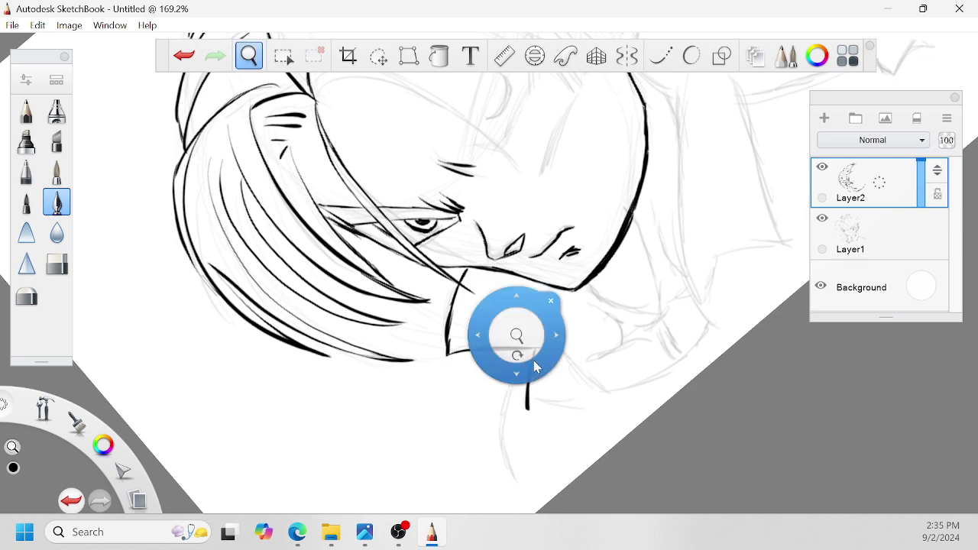
mouse_move(535, 362)
left_mouse_down()
mouse_move(527, 354)
mouse_move(500, 363)
left_mouse_up()
left_click_drag(418, 396, 461, 447)
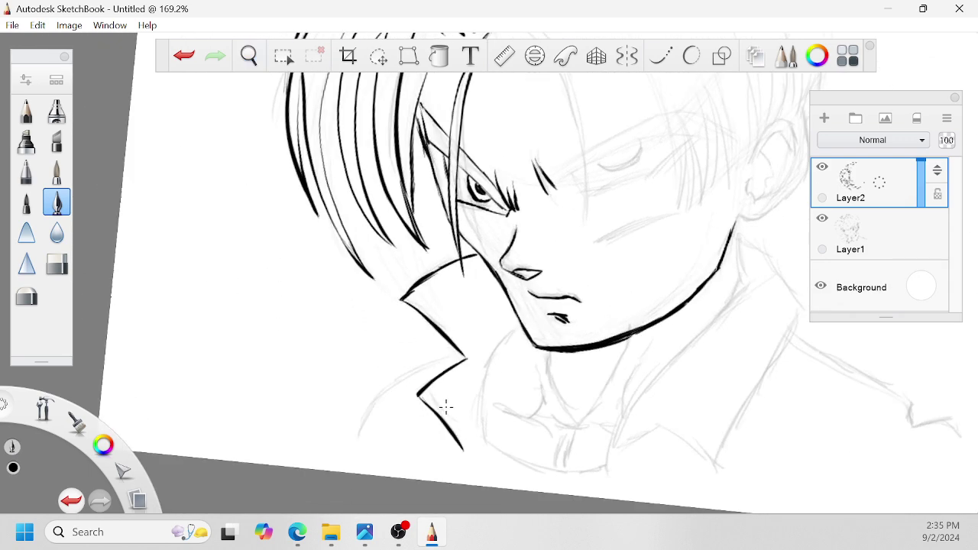
left_click_drag(433, 395, 474, 454)
key("space")
left_click_drag(492, 349, 498, 360)
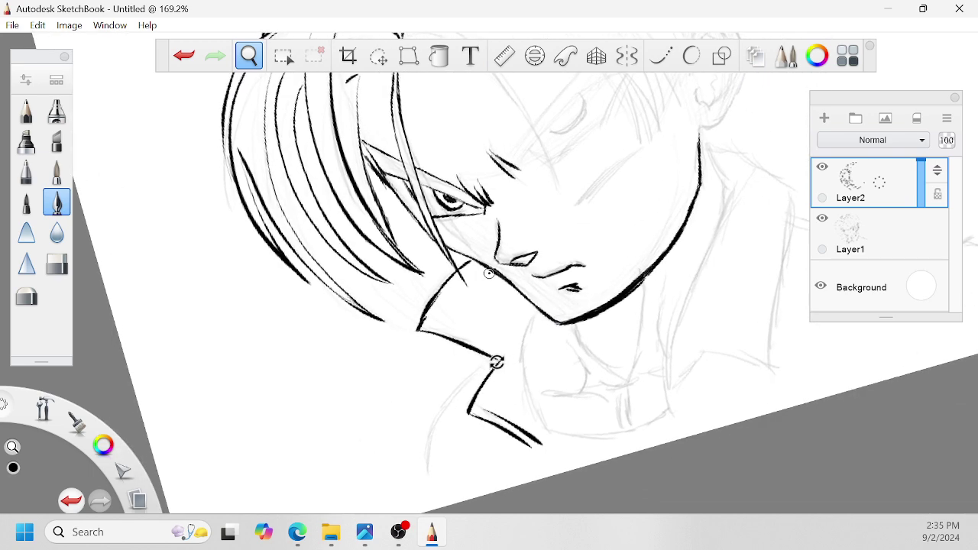
Step: Double the far side's collar and lapel edges with parallel inner lines and ink the shoulder curve running out from the collar notch
key("space")
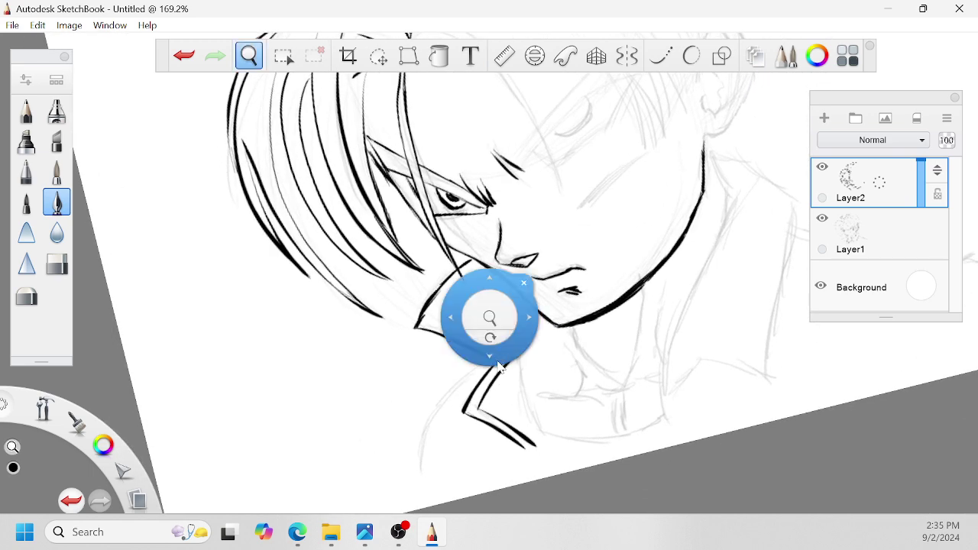
left_click_drag(491, 327, 430, 298)
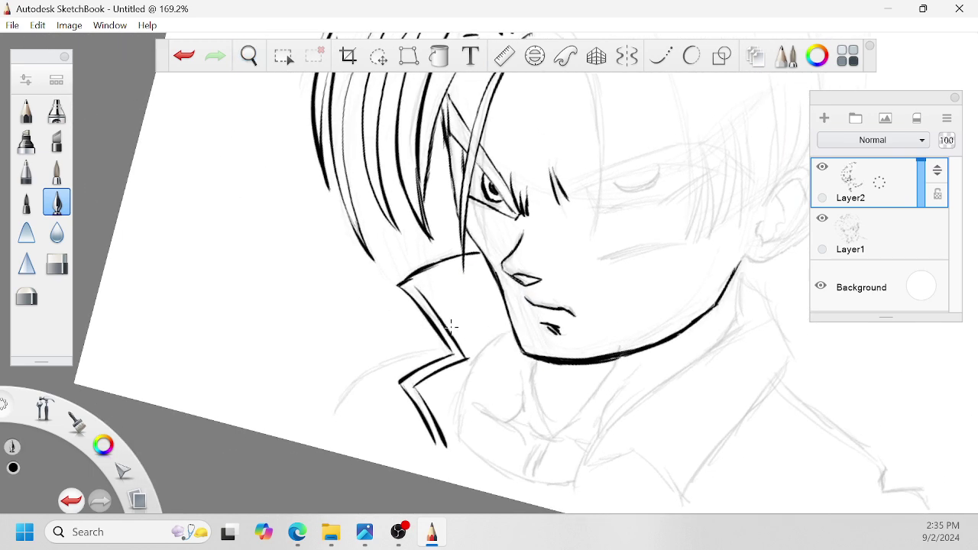
key("space")
left_click_drag(496, 279, 487, 298)
left_click_drag(454, 334, 456, 308)
key("space")
left_click_drag(489, 271, 489, 229)
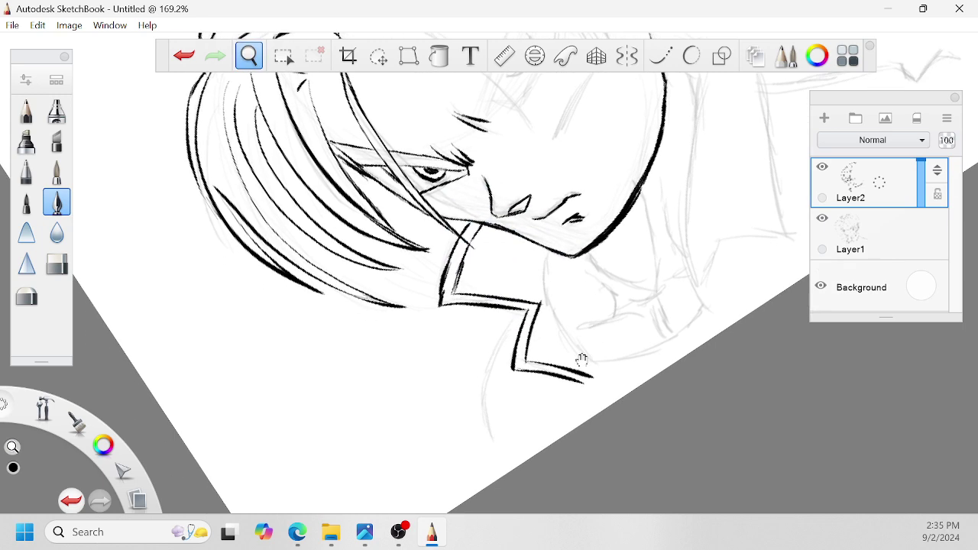
mouse_move(498, 333)
left_mouse_down()
mouse_move(478, 368)
mouse_move(481, 441)
left_mouse_up()
mouse_move(479, 375)
left_mouse_down()
mouse_move(512, 320)
mouse_move(475, 409)
mouse_move(482, 440)
mouse_move(477, 382)
left_mouse_up()
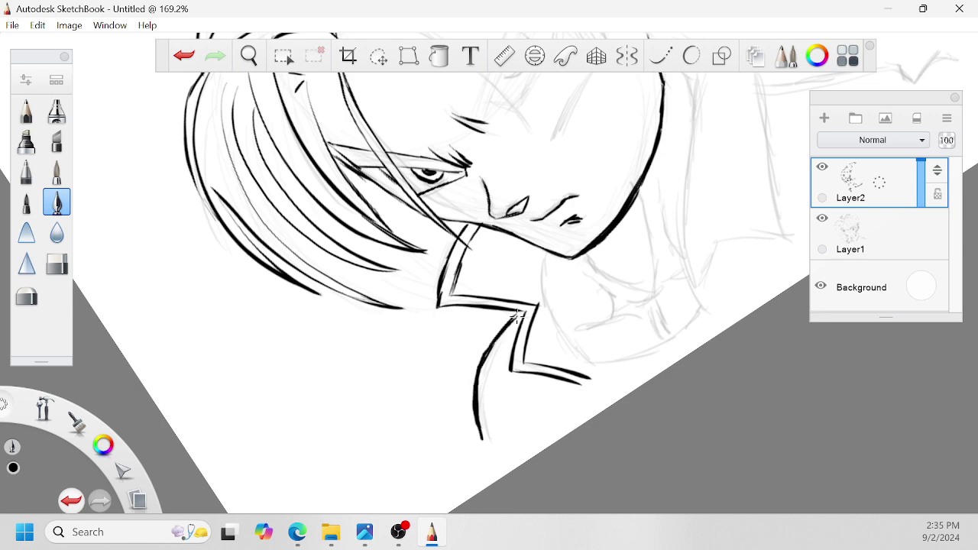
Step: Ink the inner collar edge from the jaw down past the neck and the curved neckline across the neck's base
key("space")
mouse_move(643, 291)
left_mouse_down()
mouse_move(467, 330)
mouse_move(480, 379)
mouse_move(511, 413)
left_mouse_up()
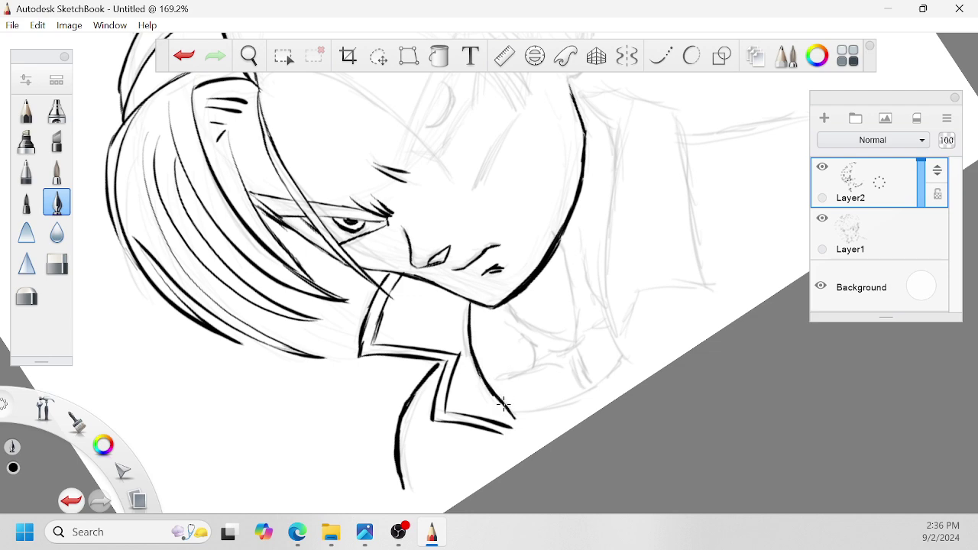
key("space")
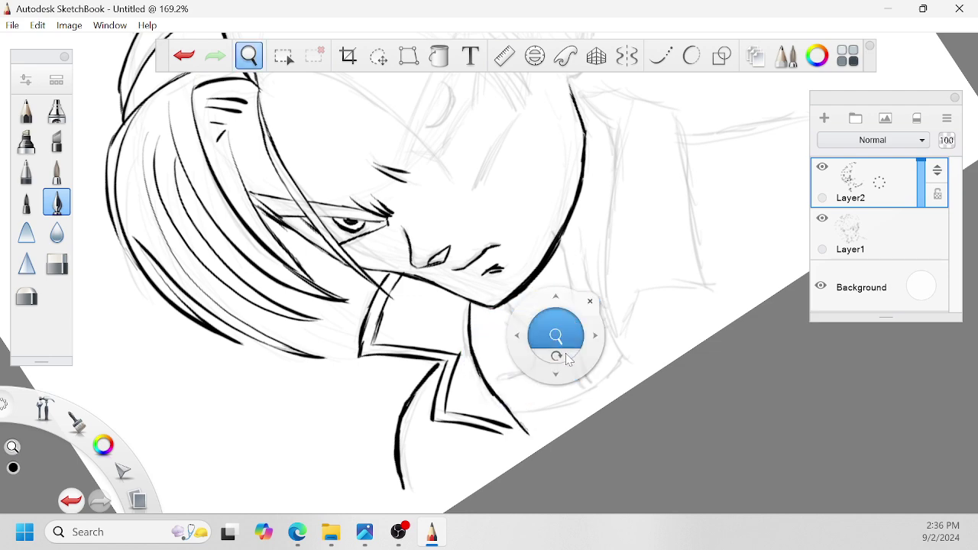
mouse_move(569, 333)
left_mouse_down()
mouse_move(579, 383)
mouse_move(612, 362)
mouse_move(635, 321)
mouse_move(616, 306)
mouse_move(575, 377)
left_mouse_up()
key("space")
left_click_drag(639, 319, 584, 331)
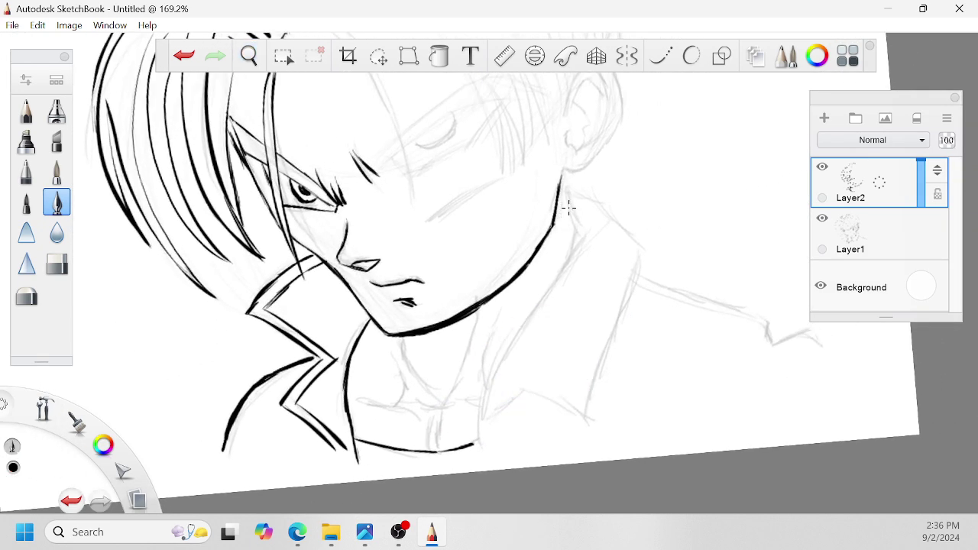
Step: Ink the near collar's inner edge from below the ear along the jaw and down to the neckline
left_click_drag(561, 184, 573, 225)
mouse_move(566, 179)
left_mouse_down()
mouse_move(578, 217)
mouse_move(569, 259)
mouse_move(476, 397)
mouse_move(476, 440)
left_mouse_up()
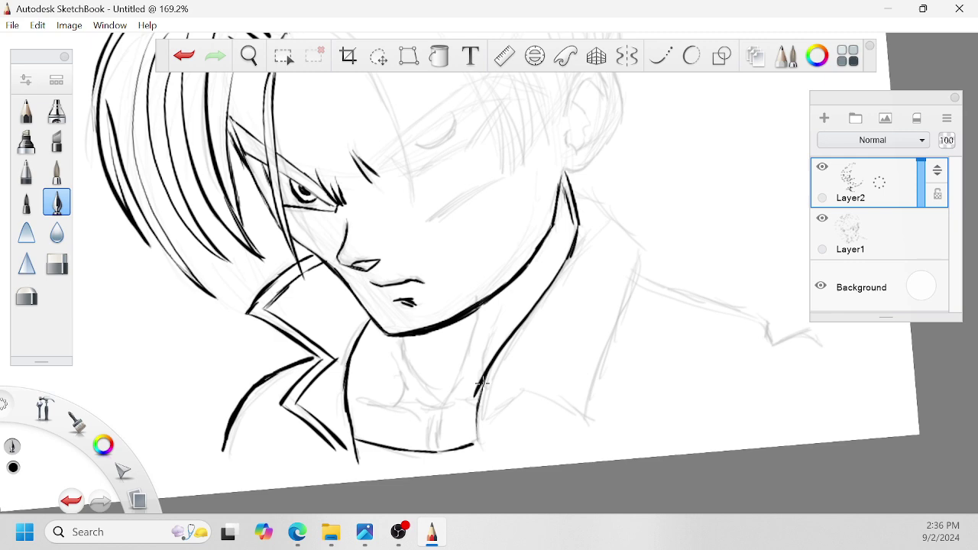
left_click_drag(478, 393, 480, 463)
Step: Ink the lower edge of the near side's lapel out to its pointed corner with a parallel second line
key("space")
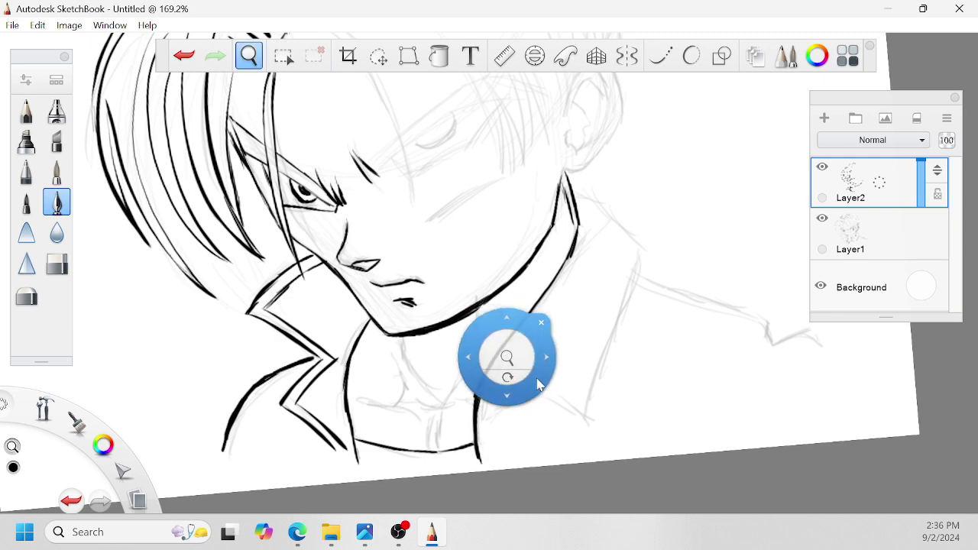
mouse_move(509, 376)
left_mouse_down()
mouse_move(563, 378)
mouse_move(558, 392)
mouse_move(489, 272)
mouse_move(631, 260)
mouse_move(610, 300)
mouse_move(676, 239)
left_mouse_up()
key("space")
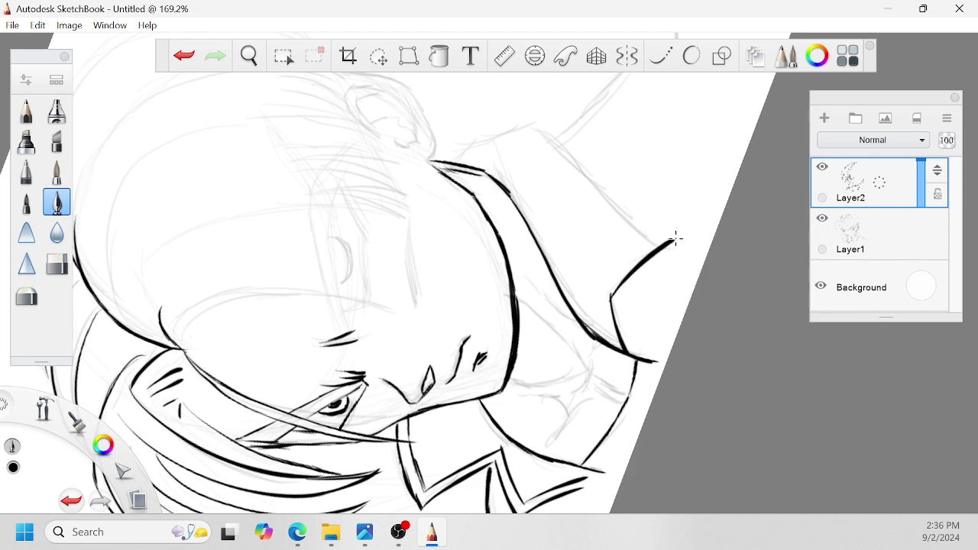
mouse_move(598, 295)
left_mouse_down()
mouse_move(602, 316)
mouse_move(626, 259)
mouse_move(664, 232)
mouse_move(631, 316)
mouse_move(612, 319)
left_mouse_up()
Step: Ink the near collar's doubled outer edge from the pointed corner up to the fold and close it toward the ear
key("space")
left_click_drag(309, 233, 375, 364)
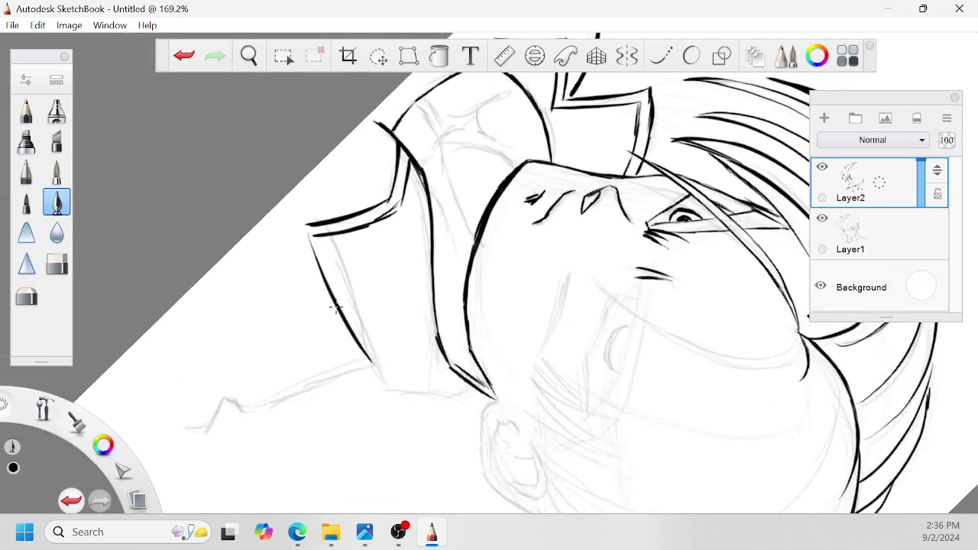
left_click_drag(345, 327, 399, 393)
mouse_move(291, 227)
left_mouse_down()
mouse_move(331, 336)
mouse_move(382, 407)
mouse_move(544, 277)
left_mouse_up()
key("space")
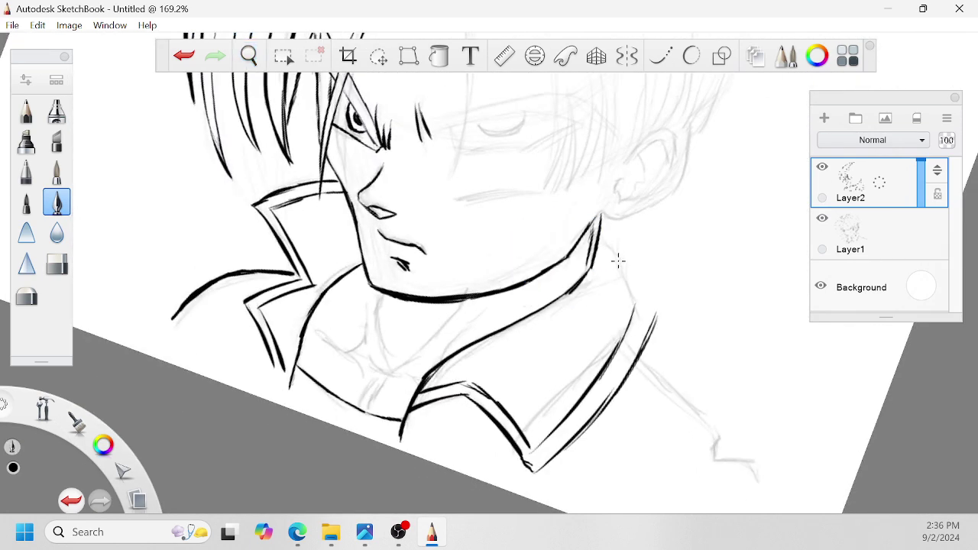
mouse_move(600, 231)
left_mouse_down()
mouse_move(648, 303)
mouse_move(634, 316)
left_mouse_up()
Step: Ink the ear's outer contour from the lobe at the jaw up around the rim, undoing and redrawing the first lobe stroke
key("space")
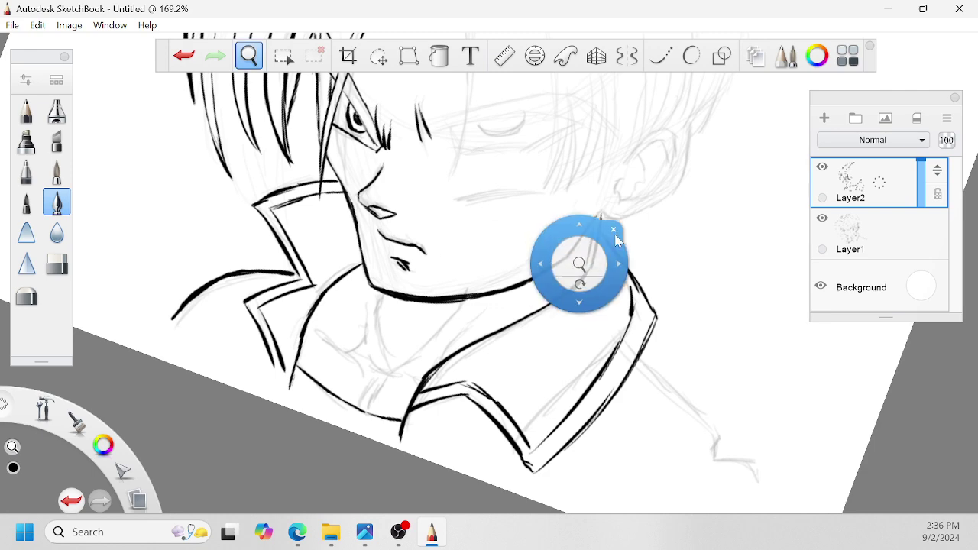
left_click_drag(584, 291, 610, 246)
mouse_move(630, 158)
left_mouse_down()
mouse_move(632, 216)
mouse_move(585, 273)
mouse_move(595, 279)
mouse_move(634, 238)
left_mouse_up()
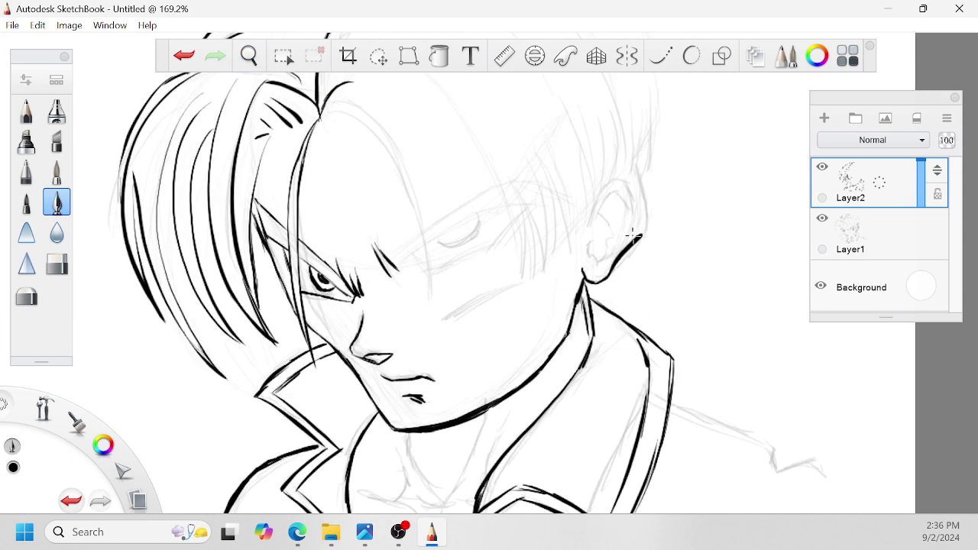
key("ctrl+z")
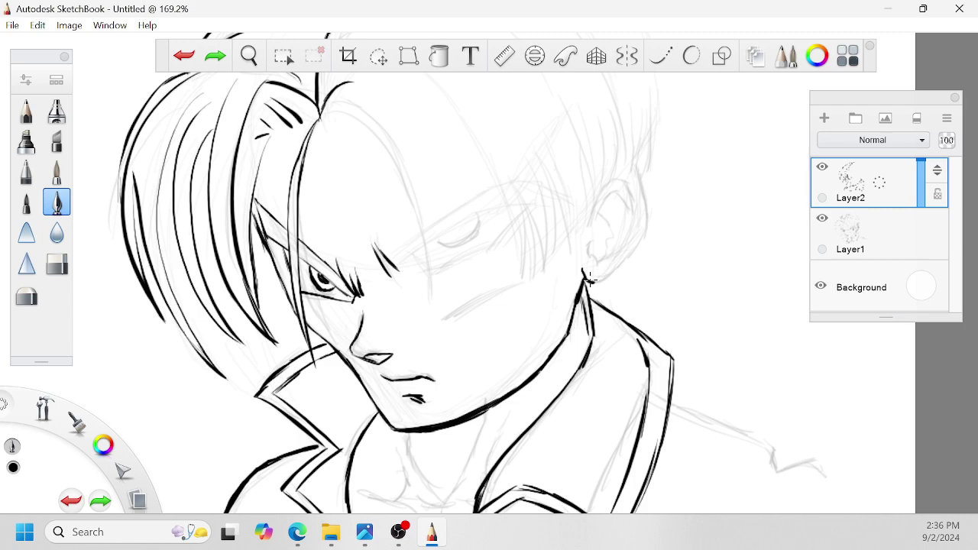
left_click_drag(590, 279, 631, 250)
left_click_drag(624, 168, 648, 208)
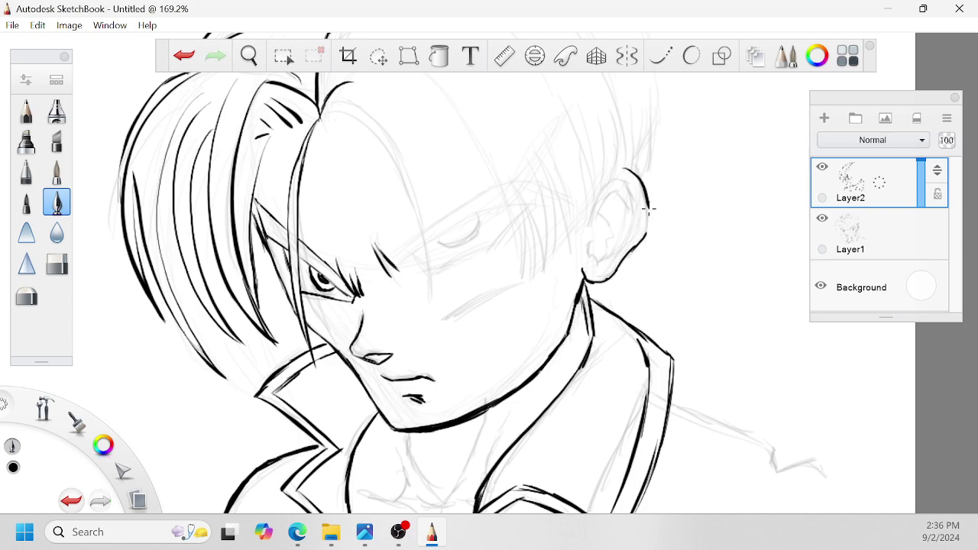
Step: Ink the near eyebrow as a long tapered shape from the brow crease to its angled outer end
key("space")
left_click_drag(587, 236, 594, 240)
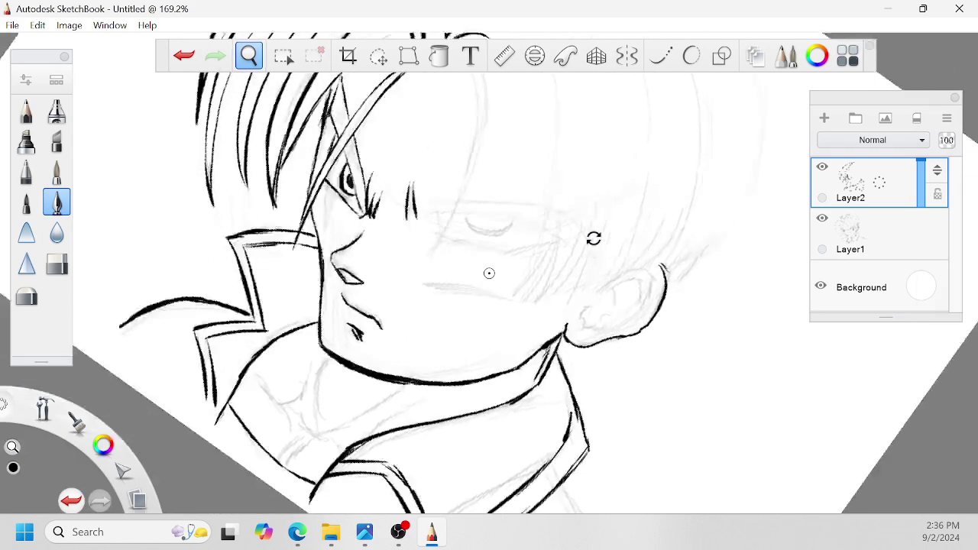
mouse_move(579, 284)
left_mouse_down()
mouse_move(605, 298)
mouse_move(574, 299)
mouse_move(550, 316)
mouse_move(559, 318)
mouse_move(578, 218)
mouse_move(572, 204)
left_mouse_up()
mouse_move(409, 280)
left_mouse_down()
mouse_move(425, 288)
mouse_move(474, 188)
mouse_move(430, 265)
left_mouse_up()
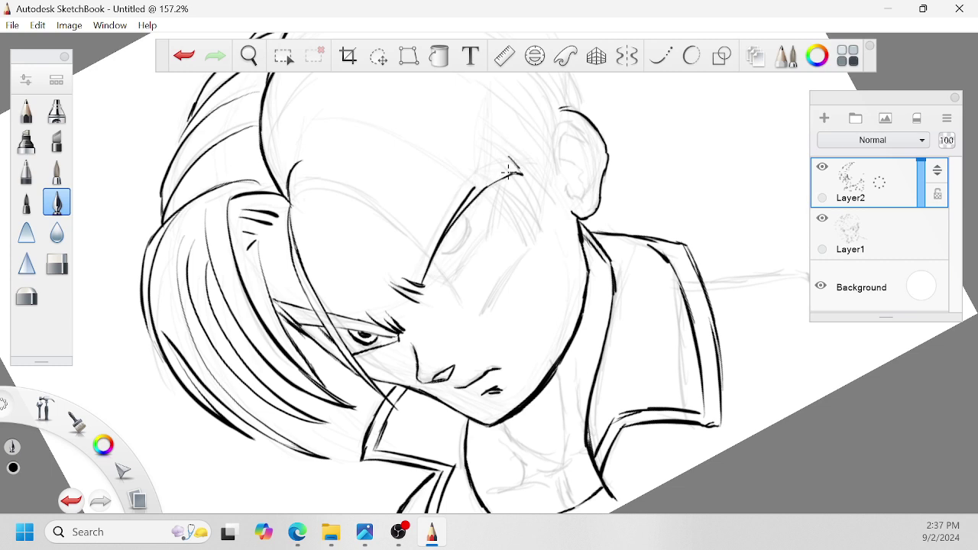
mouse_move(522, 172)
left_mouse_down()
mouse_move(468, 176)
mouse_move(419, 269)
left_mouse_up()
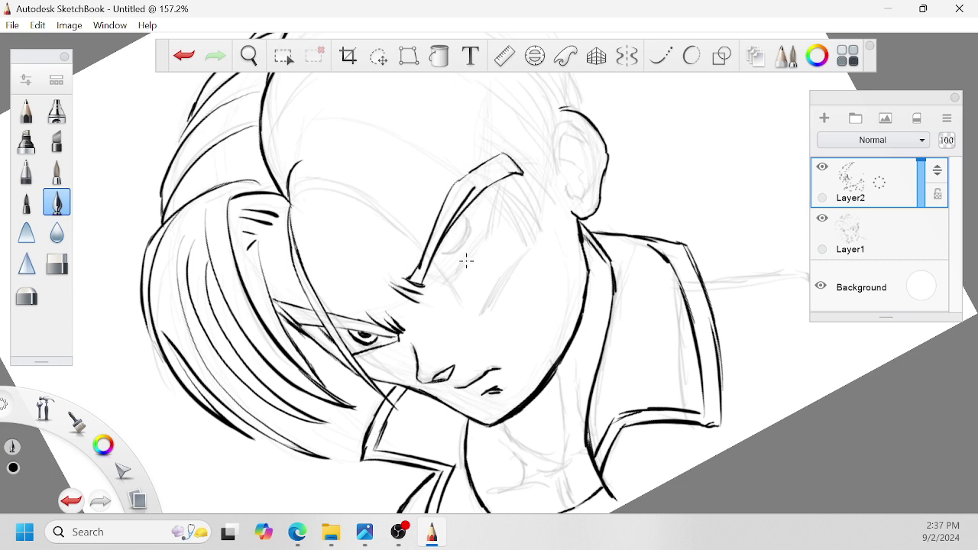
Step: Ink the near eye's outline under the eyebrow with thick inner and outer corners and a thin lower lid
mouse_move(498, 183)
left_mouse_down()
mouse_move(494, 233)
mouse_move(454, 276)
mouse_move(456, 297)
mouse_move(442, 293)
left_mouse_up()
key("space")
left_click_drag(486, 211, 482, 239)
key("space")
left_click_drag(493, 279, 493, 280)
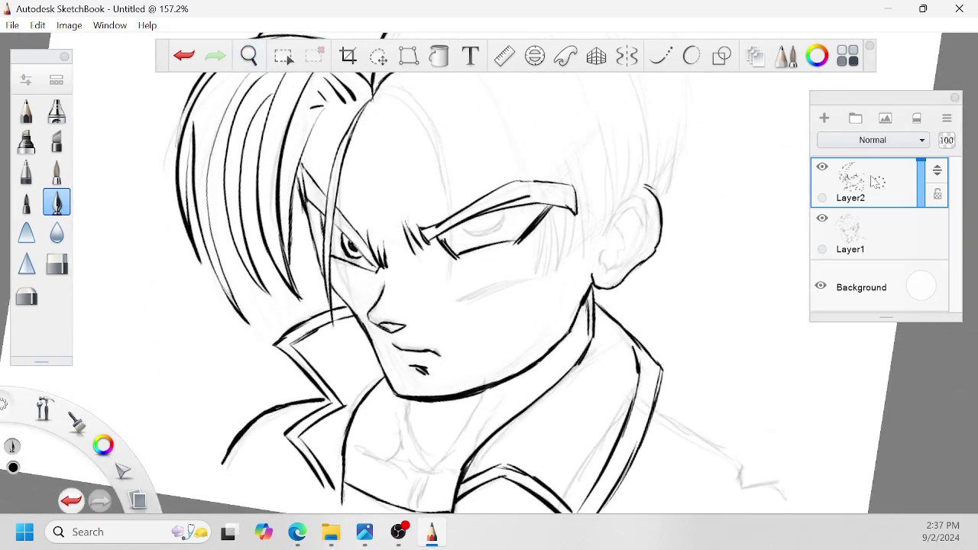
Step: Add a new layer and ink a long double-edged hair strand from the parting across the near eyebrow to a point below the eye
left_click(875, 182)
left_click(866, 134)
key("space")
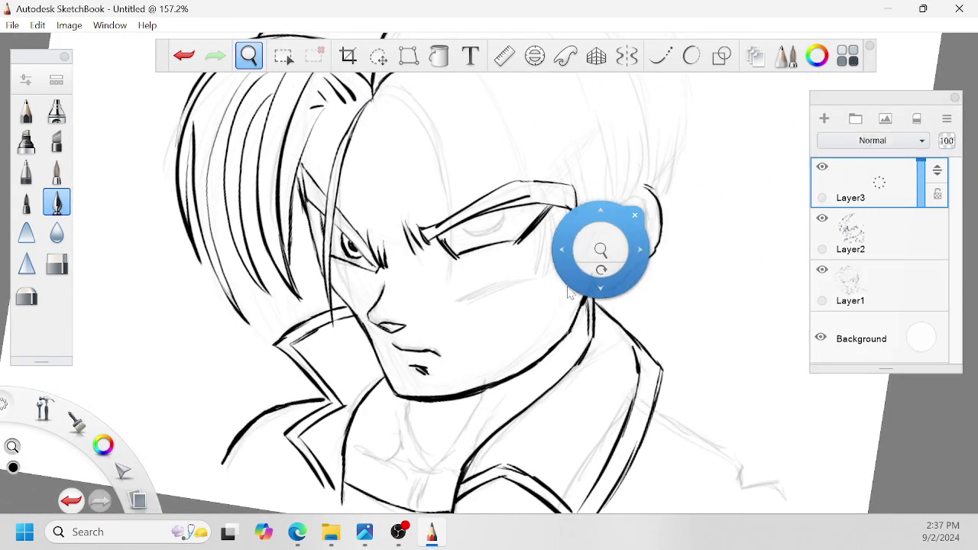
left_click_drag(601, 269, 490, 272)
left_click_drag(557, 353, 556, 321)
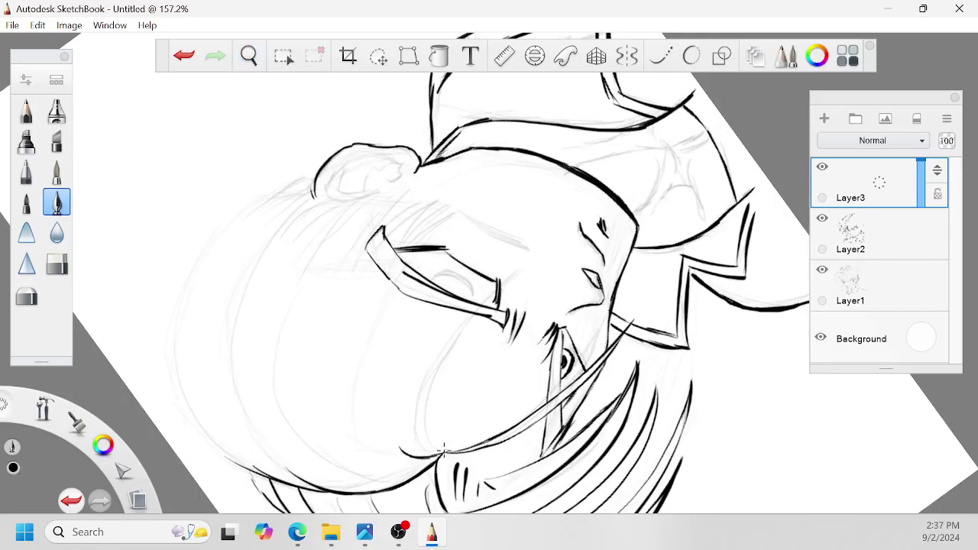
left_click_drag(446, 450, 538, 250)
left_click_drag(439, 457, 531, 251)
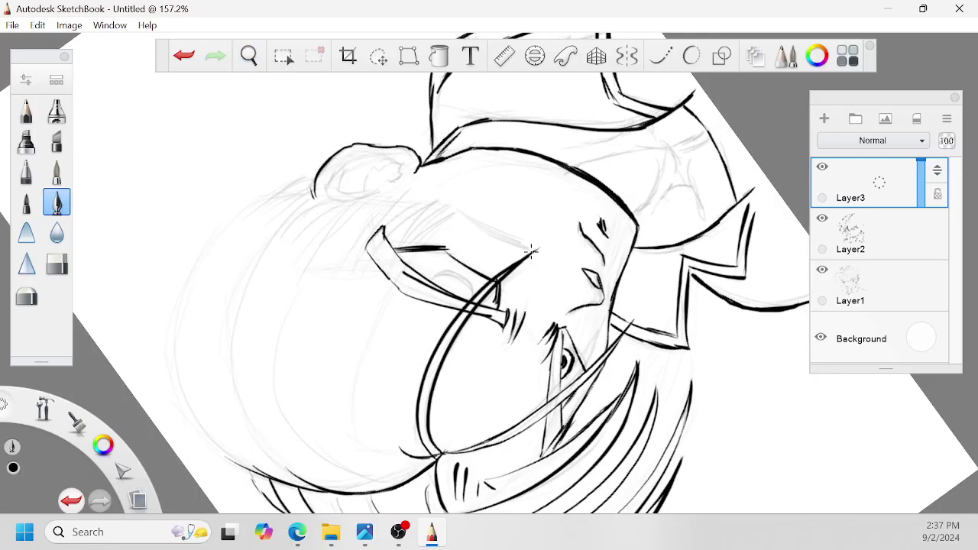
left_click_drag(579, 223, 600, 243)
Step: Trim the strand where it crosses the eyebrow with the Hard Eraser and merge its layer into the line-art layer below
key("space")
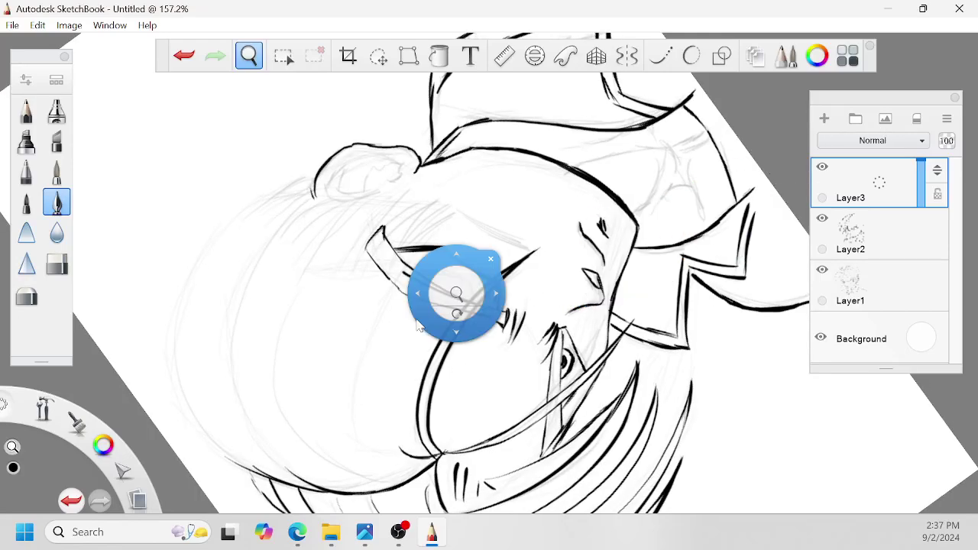
left_click_drag(457, 292, 465, 199)
double_click(57, 263)
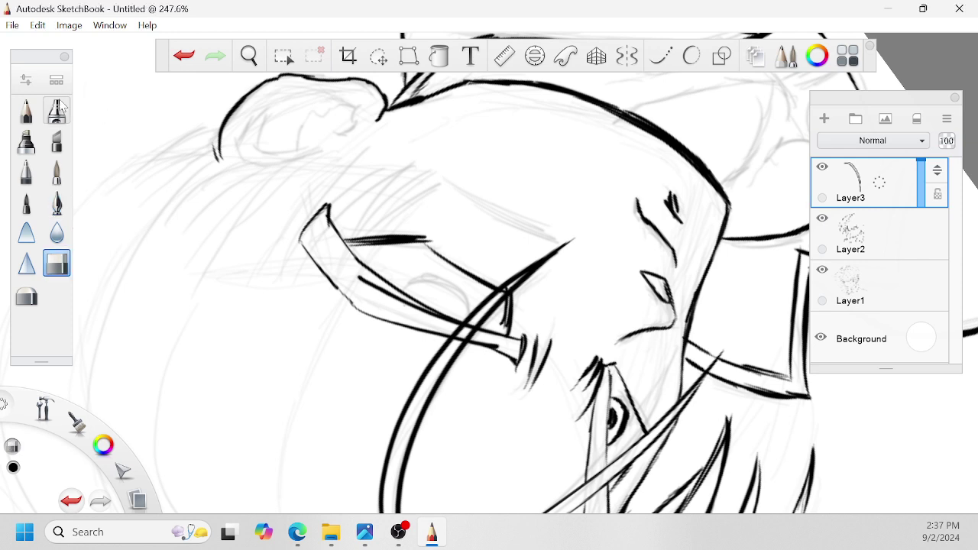
left_click_drag(436, 248, 405, 246)
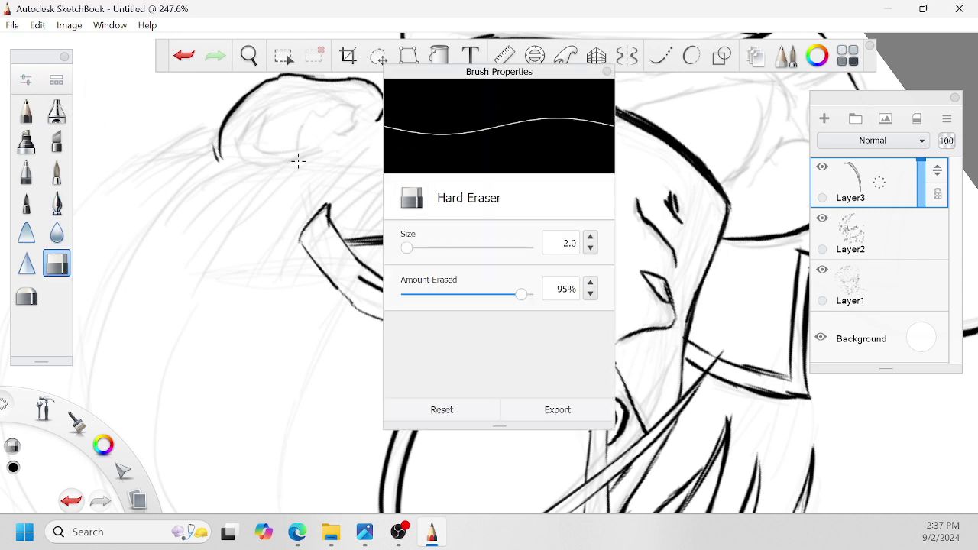
left_click(608, 72)
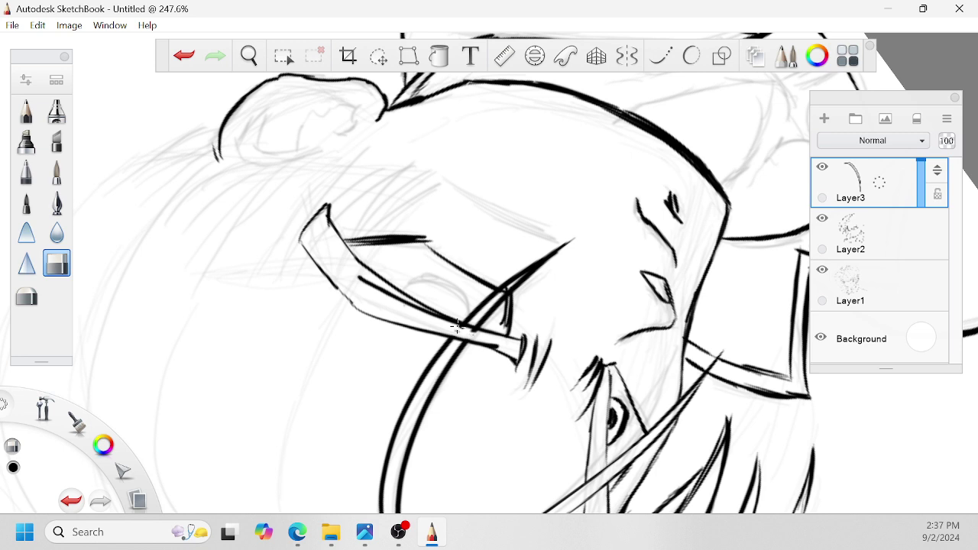
left_click_drag(885, 182, 892, 141)
left_click_drag(888, 188, 888, 190)
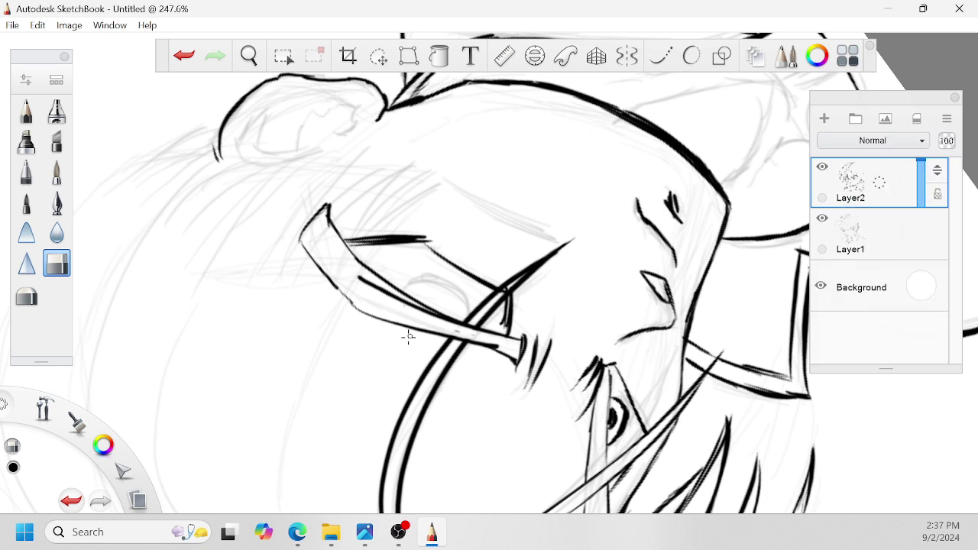
Step: Set the Hard Eraser's size to 13.0
left_click(35, 77)
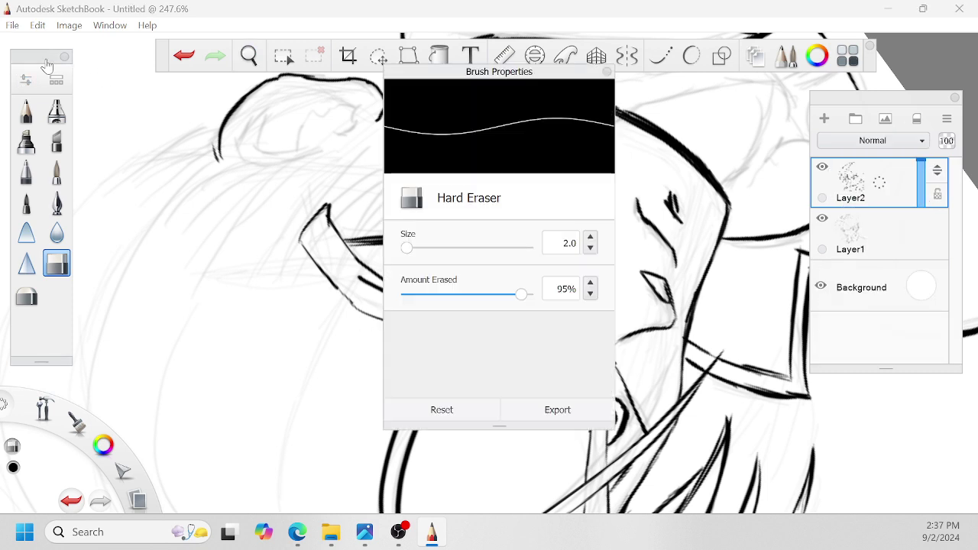
left_click(432, 250)
left_click(419, 248)
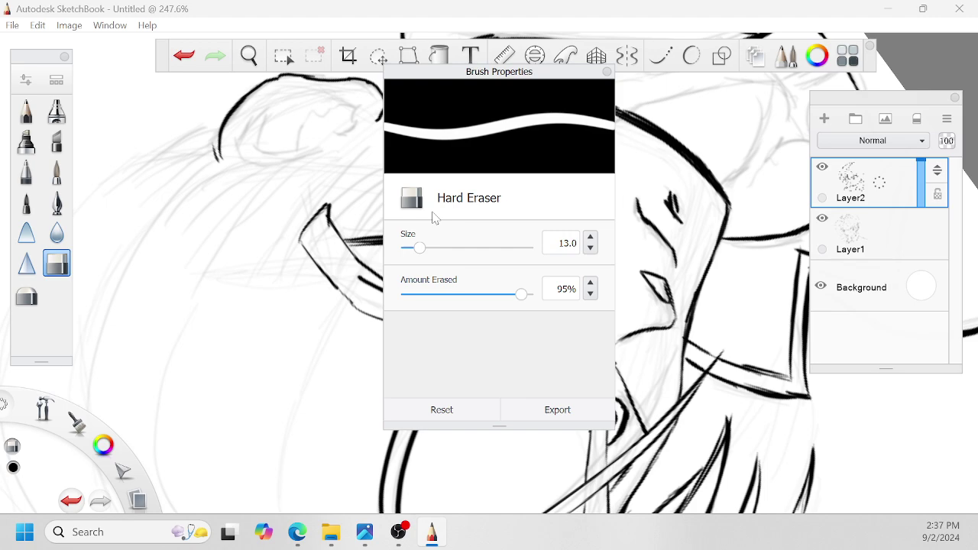
left_click(607, 71)
Step: Switch back to the inking pen and ink a curved strand from the parting to the near eyebrow, undoing and redrawing the first attempt
left_click(52, 201)
key("space")
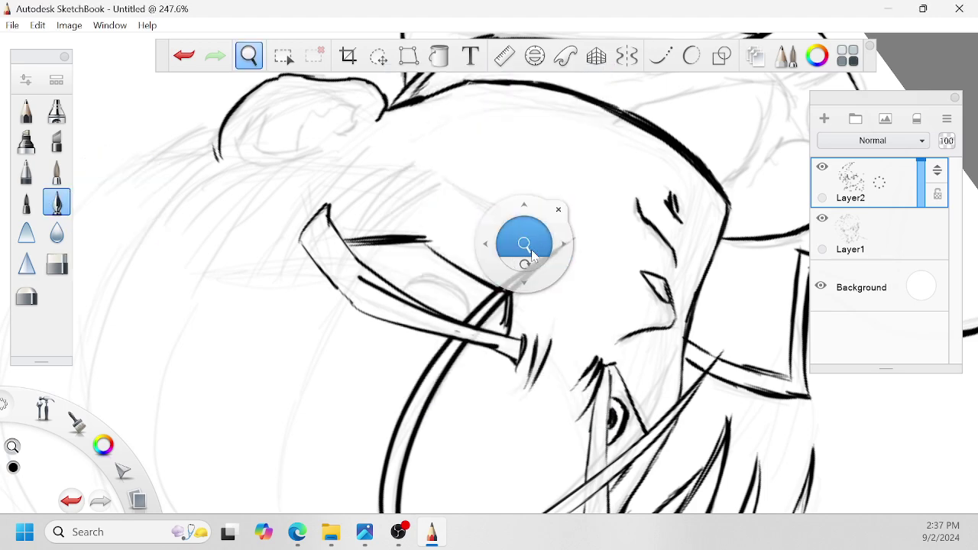
left_click_drag(530, 247, 498, 245)
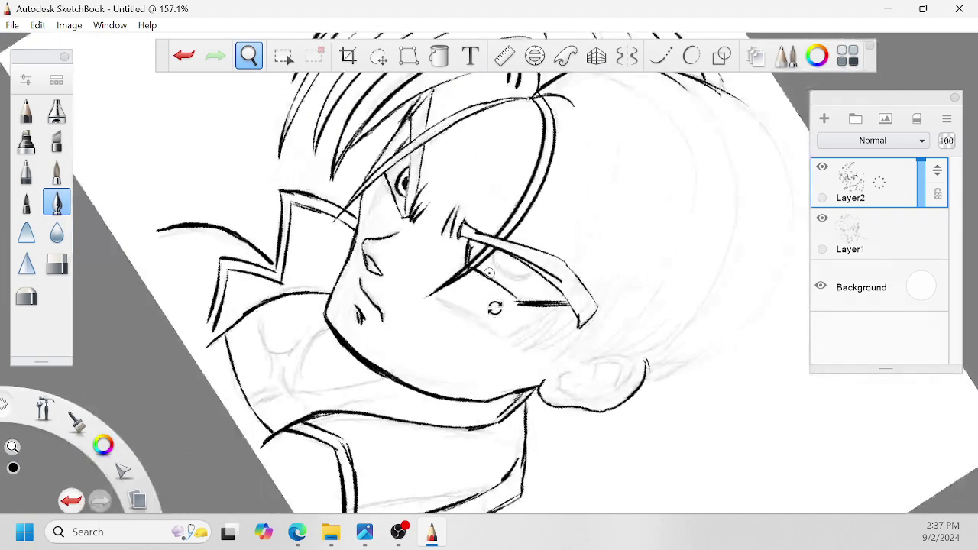
mouse_move(623, 231)
left_mouse_down()
mouse_move(622, 221)
mouse_move(594, 307)
mouse_move(538, 210)
mouse_move(436, 225)
left_mouse_up()
mouse_move(440, 367)
left_mouse_down()
mouse_move(407, 309)
mouse_move(433, 222)
left_mouse_up()
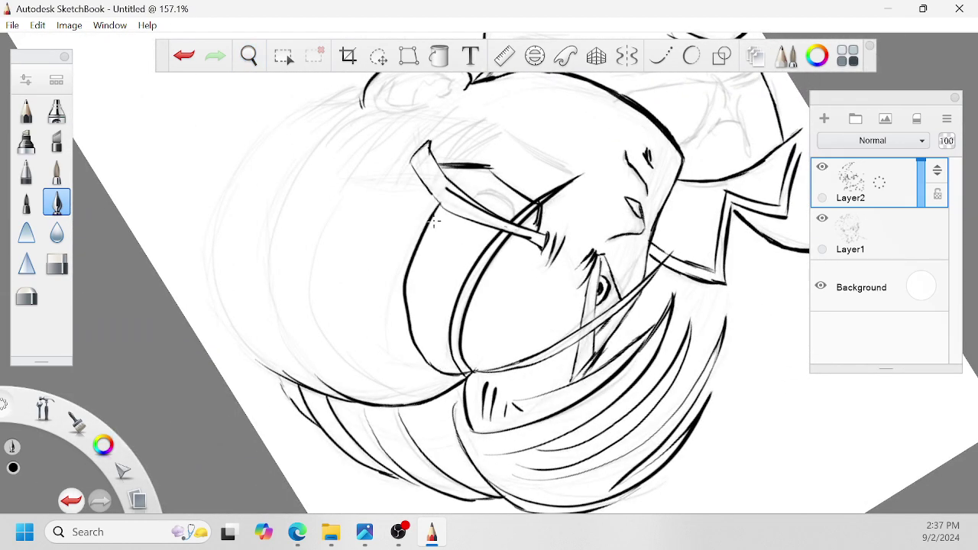
key("ctrl+z")
mouse_move(450, 371)
left_mouse_down()
mouse_move(408, 250)
mouse_move(434, 203)
left_mouse_up()
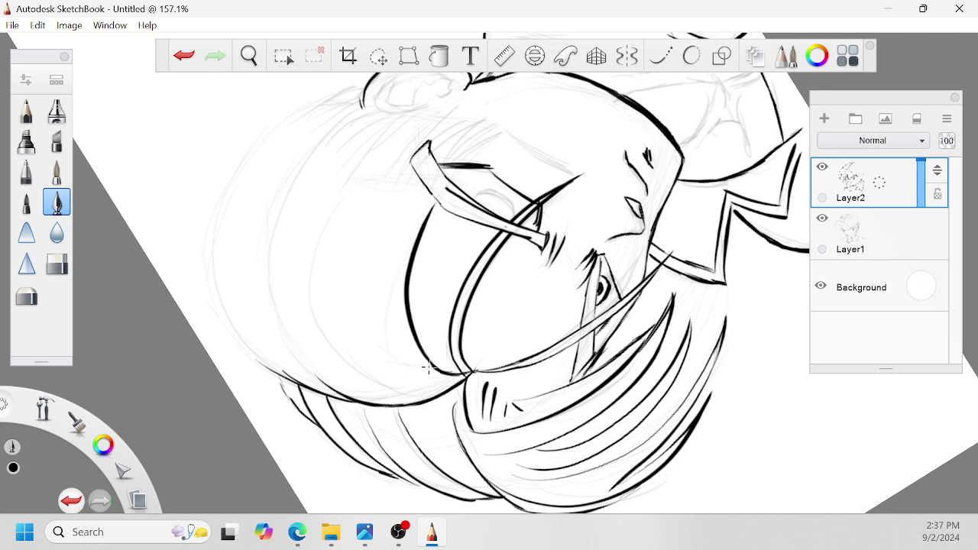
Step: Ink a longer curved strand from the parting to the temple and add short pointed hair strokes around the eyebrow's outer end
mouse_move(441, 393)
left_mouse_down()
mouse_move(423, 117)
mouse_move(350, 226)
mouse_move(438, 113)
mouse_move(379, 166)
mouse_move(411, 155)
mouse_move(386, 195)
mouse_move(446, 106)
left_mouse_up()
left_click_drag(402, 166, 458, 113)
mouse_move(428, 143)
left_mouse_down()
mouse_move(460, 112)
mouse_move(491, 120)
left_mouse_up()
mouse_move(433, 161)
left_mouse_down()
mouse_move(489, 131)
mouse_move(455, 160)
mouse_move(497, 131)
left_mouse_up()
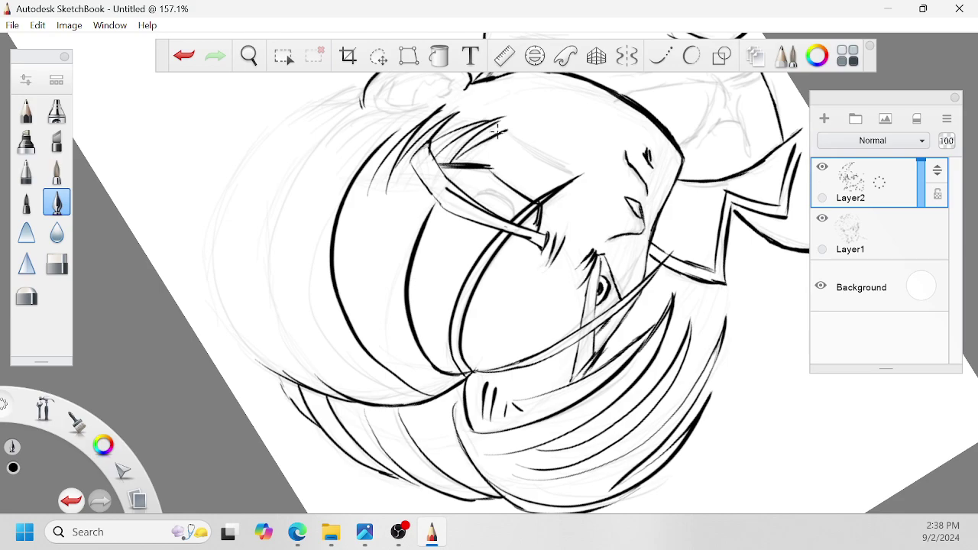
Step: Ink short hair strands above the ear and the long outer contour of the swept-back hair around the back of the head
key("space")
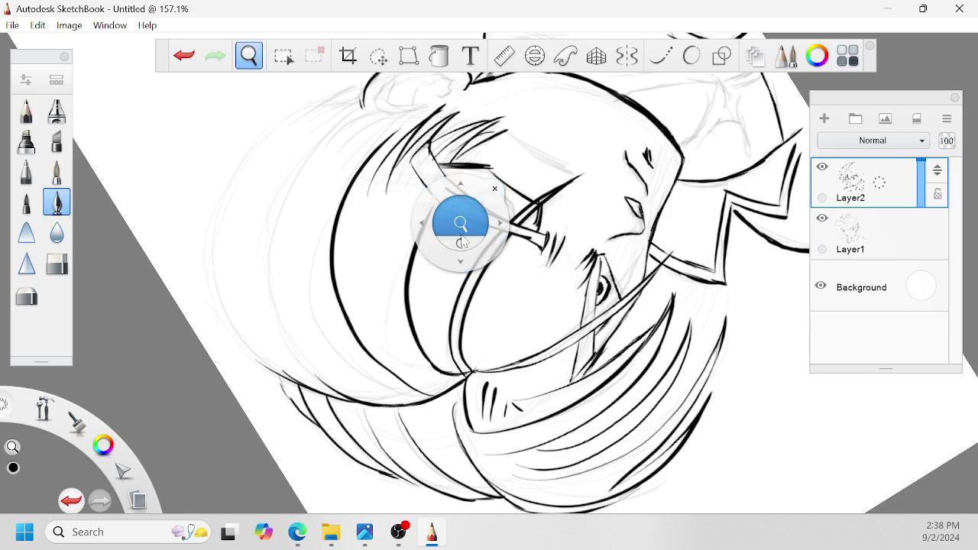
mouse_move(453, 211)
left_mouse_down()
mouse_move(460, 241)
mouse_move(462, 220)
left_mouse_up()
mouse_move(483, 255)
left_mouse_down()
mouse_move(672, 266)
mouse_move(544, 365)
mouse_move(533, 311)
left_mouse_up()
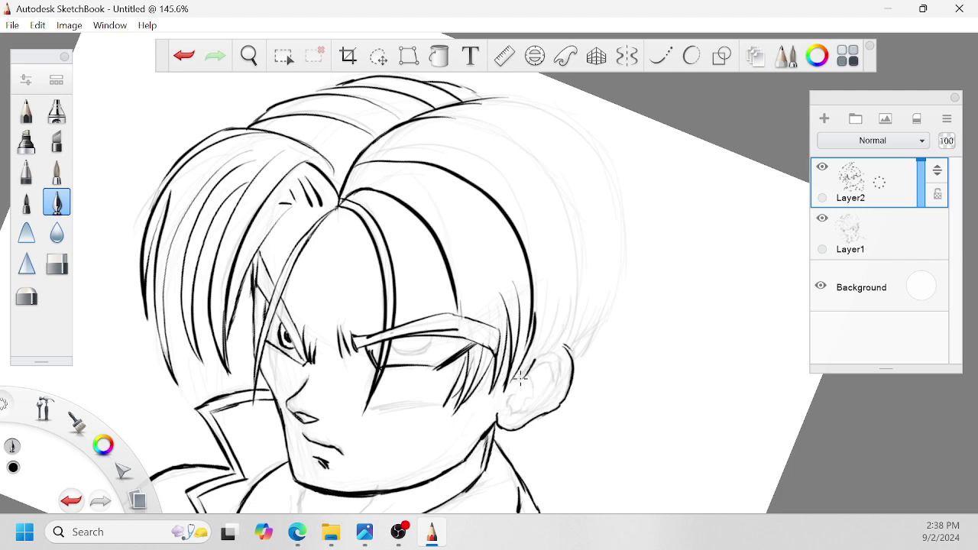
left_click_drag(537, 368, 573, 295)
mouse_move(558, 354)
left_mouse_down()
mouse_move(572, 261)
mouse_move(541, 288)
mouse_move(489, 221)
left_mouse_up()
key("space")
mouse_move(475, 157)
left_mouse_down()
mouse_move(353, 309)
mouse_move(394, 406)
mouse_move(409, 189)
mouse_move(359, 214)
mouse_move(386, 417)
mouse_move(411, 416)
left_mouse_up()
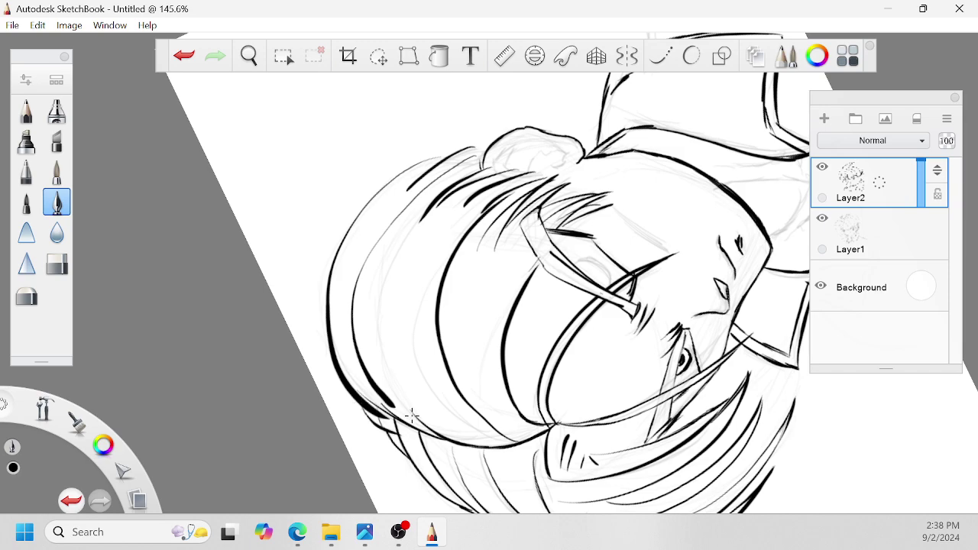
Step: Ink the near eye's iris outline and solid dark pupil, undoing and redrawing the first iris attempt
key("space")
left_click_drag(529, 370, 411, 340)
left_click_drag(550, 326, 511, 285)
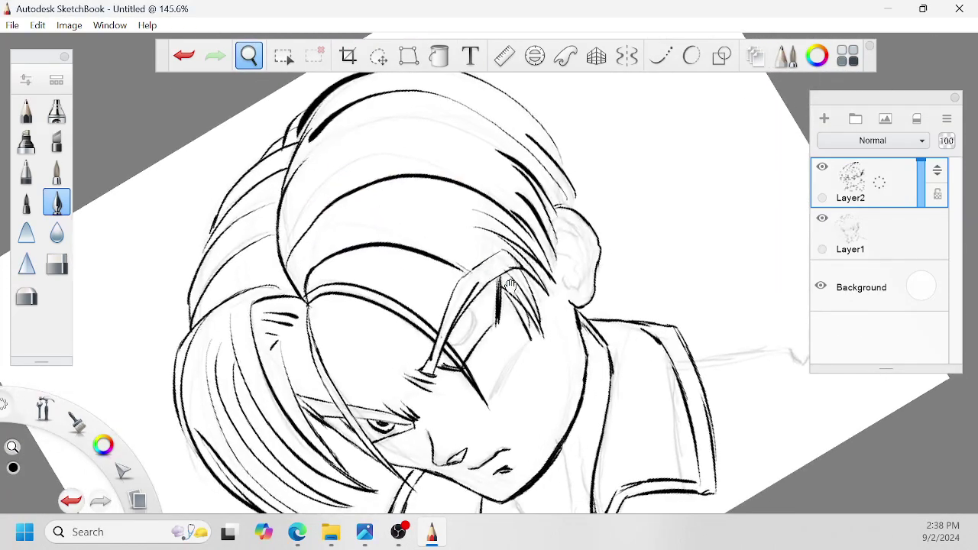
key("space")
mouse_move(435, 221)
left_mouse_down()
mouse_move(477, 402)
mouse_move(493, 351)
mouse_move(481, 414)
mouse_move(458, 416)
left_mouse_up()
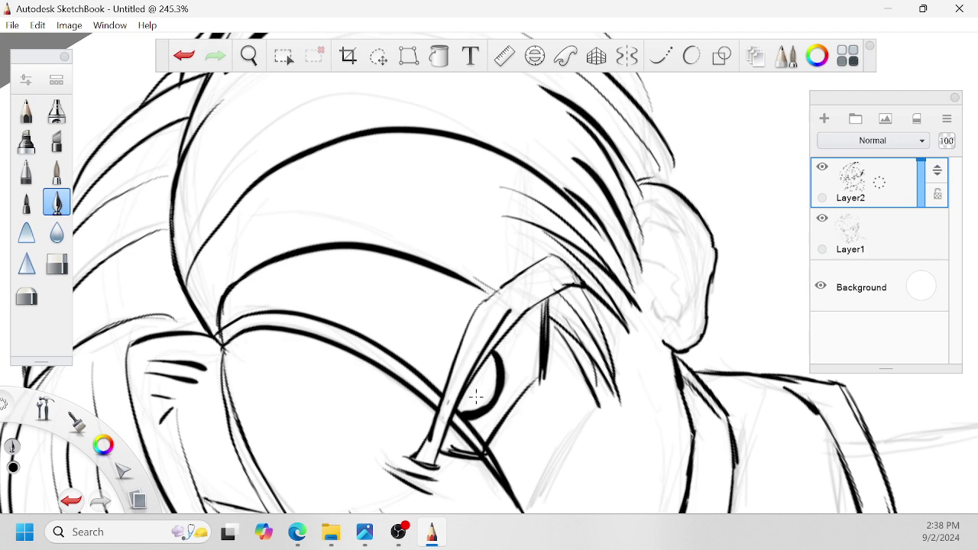
key("ctrl+z")
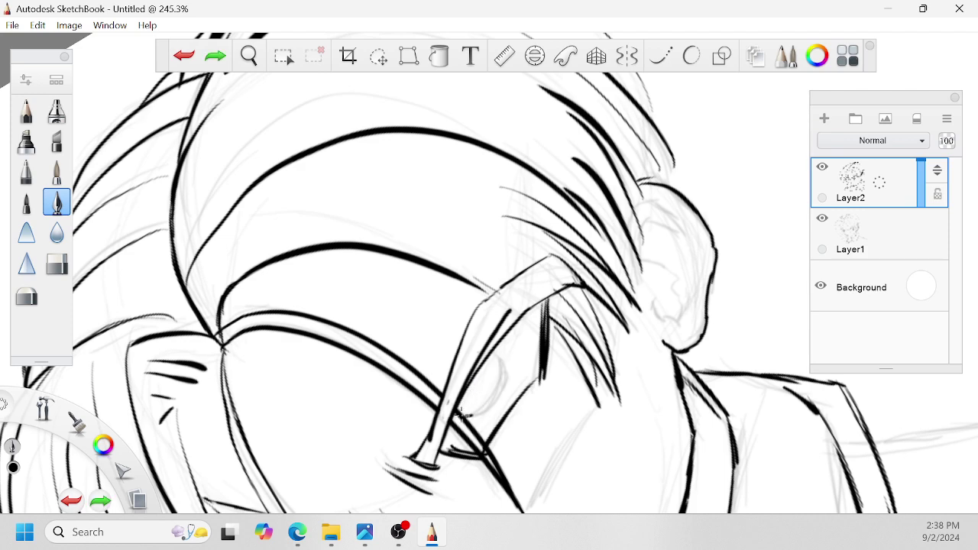
left_click_drag(462, 415, 493, 349)
mouse_move(464, 401)
left_mouse_down()
mouse_move(483, 372)
mouse_move(462, 400)
left_mouse_up()
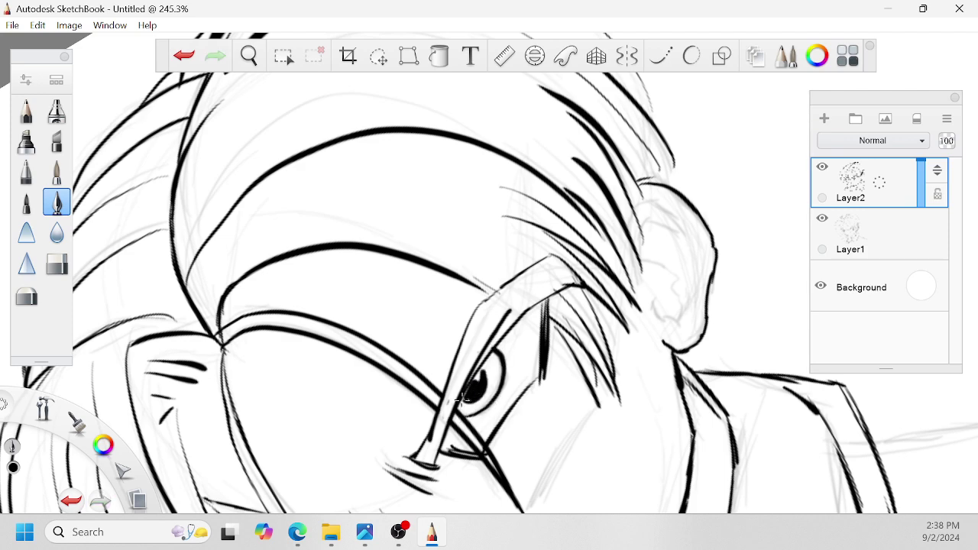
Step: Ink slanted parallel lines across the cheek below the near eye and a short crease beneath the far eye beside the nose
key("space")
mouse_move(517, 356)
left_mouse_down()
mouse_move(484, 379)
mouse_move(489, 265)
left_mouse_up()
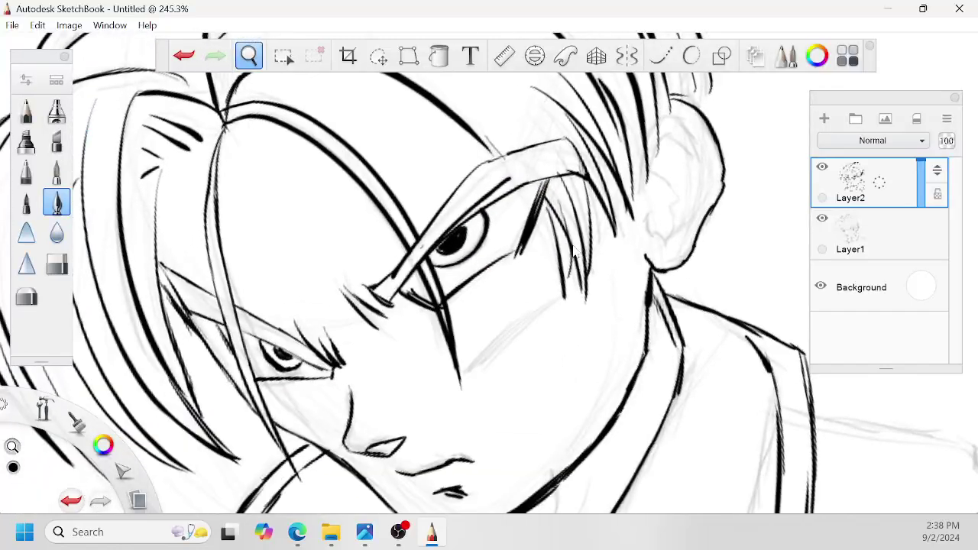
left_click_drag(482, 371, 471, 380)
left_click_drag(572, 293, 463, 374)
left_click_drag(547, 306, 469, 362)
left_click_drag(517, 328, 474, 371)
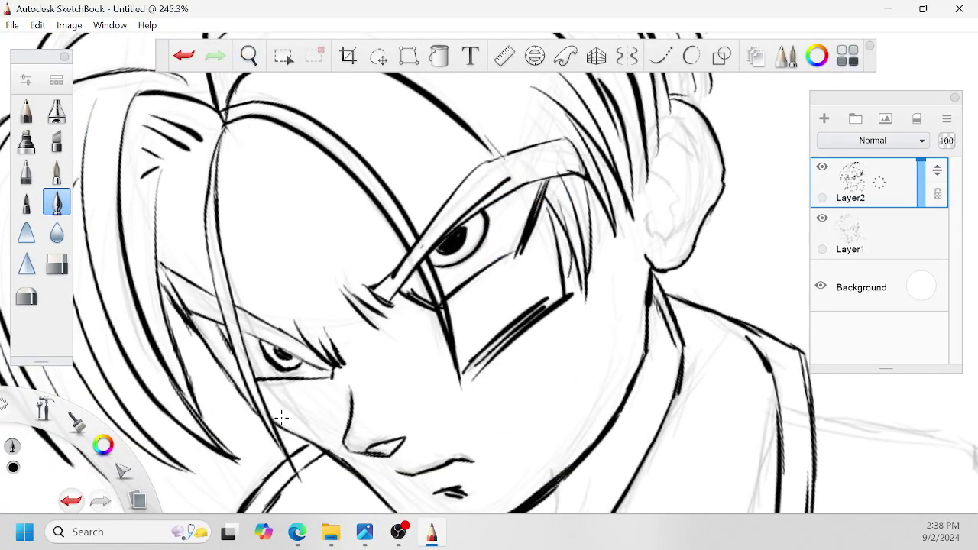
left_click_drag(282, 413, 331, 411)
left_click_drag(310, 411, 276, 412)
Step: Ink the neck's edge line and the slanted muscle lines converging at the base of the throat
key("space")
left_click_drag(512, 379, 526, 407)
left_click_drag(579, 451, 570, 368)
mouse_move(531, 423)
left_mouse_down()
mouse_move(532, 370)
mouse_move(514, 476)
left_mouse_up()
left_click_drag(458, 417, 506, 470)
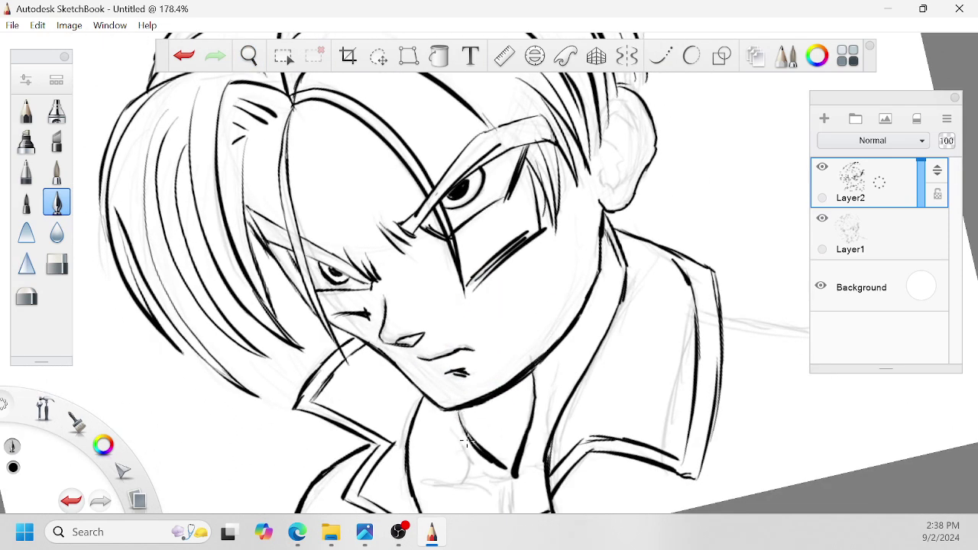
Step: Ink the collarbones and the hollow at the base of the throat, and add a neck line beside the near collar
key("space")
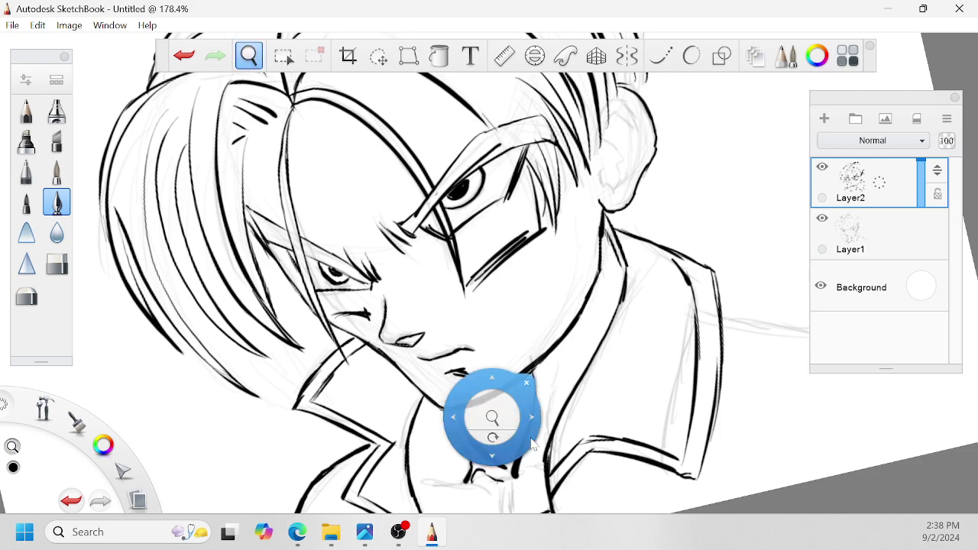
left_click_drag(492, 418, 546, 345)
mouse_move(528, 404)
left_mouse_down()
mouse_move(519, 451)
mouse_move(517, 424)
left_mouse_up()
key("space")
left_click_drag(538, 376, 548, 322)
left_click_drag(568, 398, 500, 419)
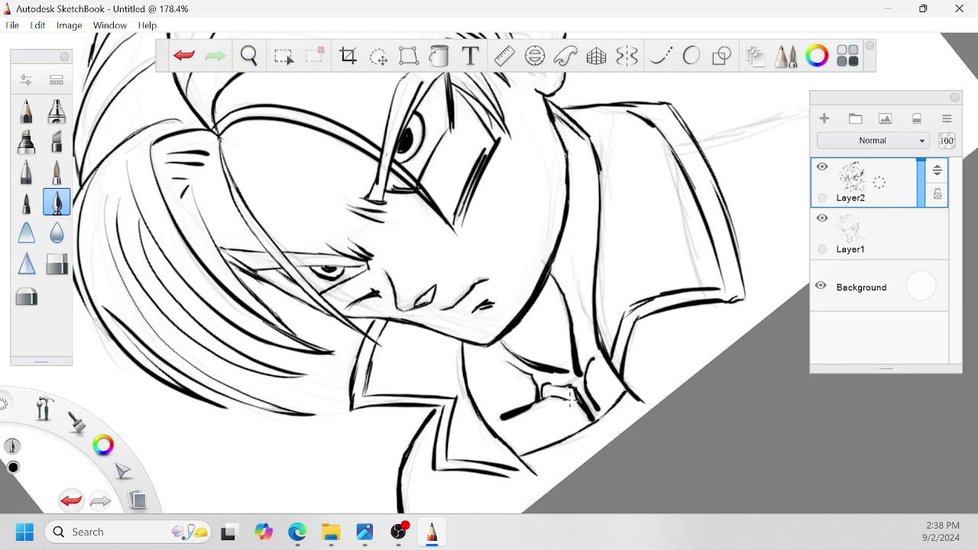
left_click_drag(571, 265, 593, 333)
Step: Ink the inner folds of the ear with short curved strokes inside its outline
key("space")
mouse_move(629, 221)
left_mouse_down()
mouse_move(629, 266)
mouse_move(608, 321)
left_mouse_up()
left_click_drag(557, 238, 579, 278)
key("space")
left_click_drag(636, 151, 626, 256)
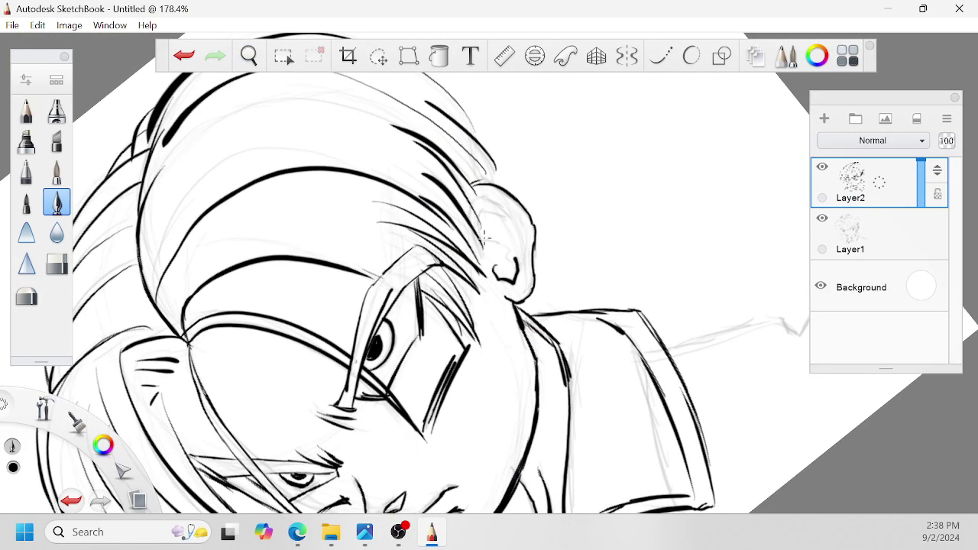
left_click_drag(476, 229, 481, 196)
Step: Ink the near shoulder beyond the collar with an upper contour, a notched outer end and a second line below
key("space")
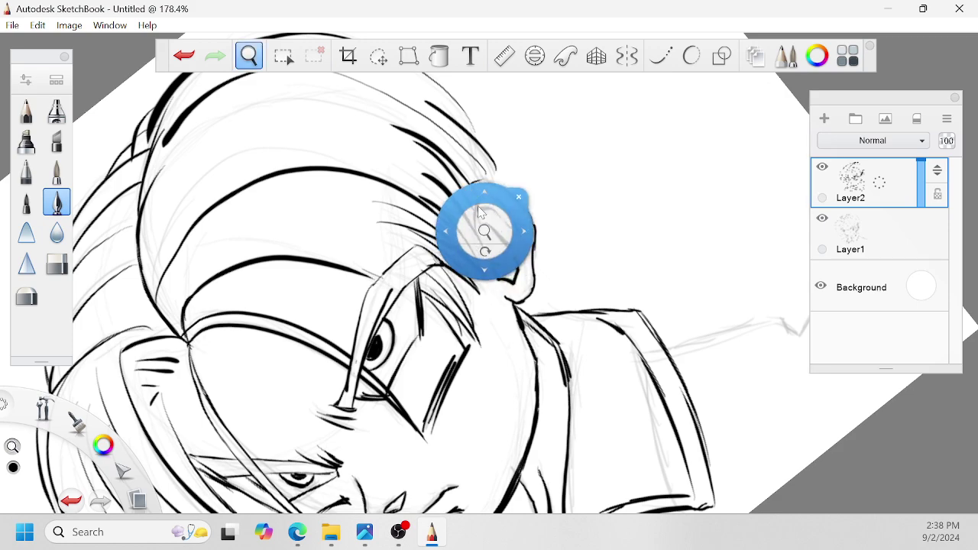
left_click_drag(493, 222, 428, 306)
key("space")
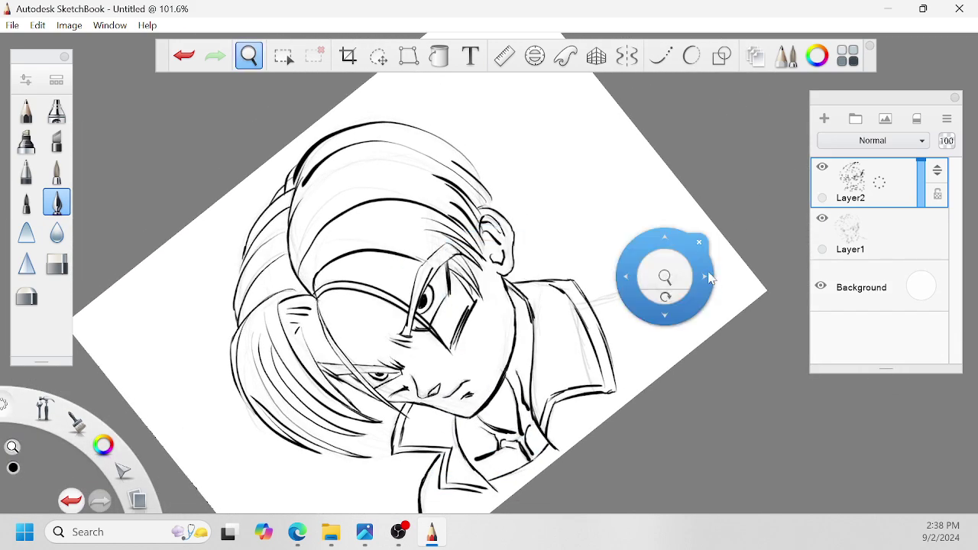
left_click_drag(664, 275, 477, 401)
mouse_move(437, 300)
left_mouse_down()
mouse_move(450, 401)
mouse_move(434, 437)
mouse_move(415, 426)
left_mouse_up()
left_click_drag(455, 468, 448, 497)
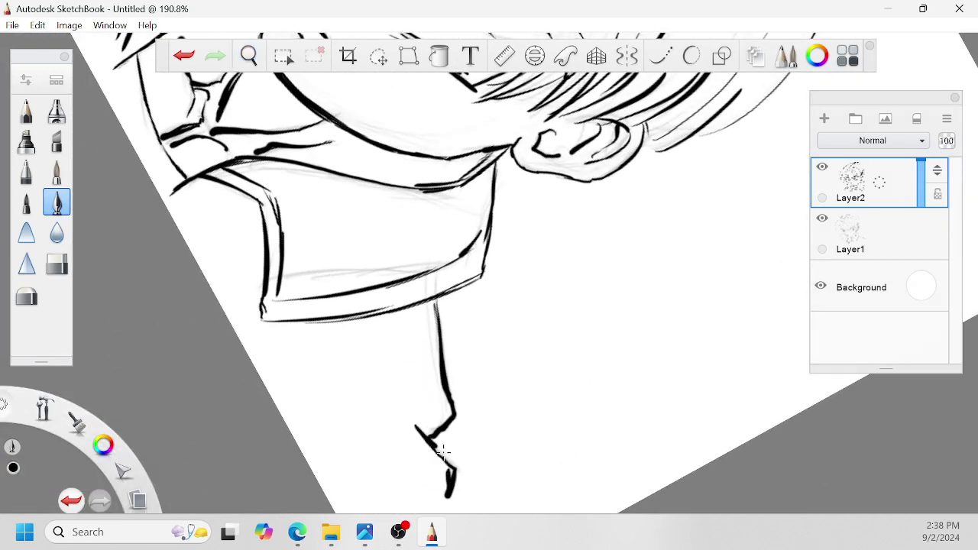
mouse_move(403, 307)
left_mouse_down()
mouse_move(398, 404)
mouse_move(413, 432)
left_mouse_up()
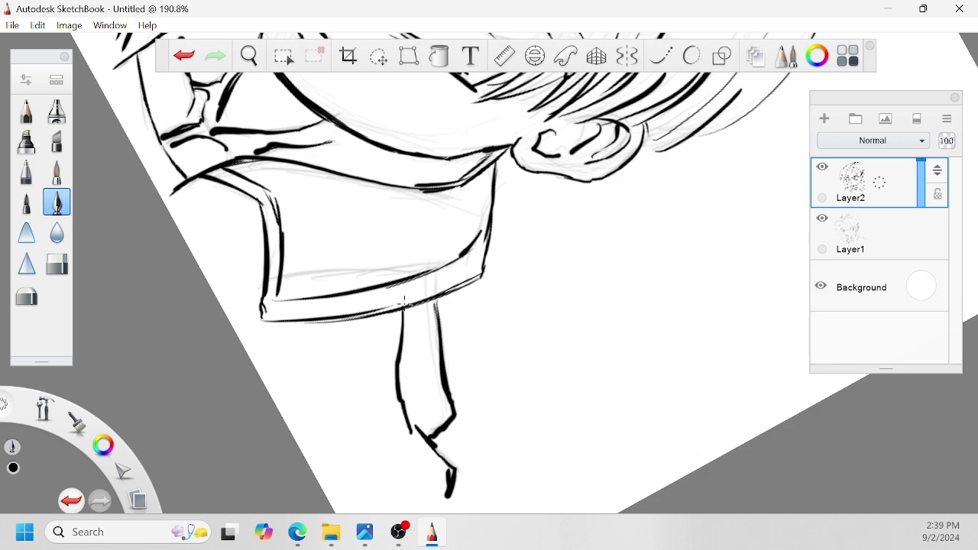
Step: Hide the rough sketch on Layer1 and add a new layer above the line art on Layer2
key("space")
mouse_move(457, 304)
left_mouse_down()
mouse_move(485, 273)
mouse_move(515, 298)
mouse_move(469, 343)
mouse_move(474, 328)
mouse_move(514, 325)
mouse_move(586, 355)
left_mouse_up()
left_click(822, 219)
key("space")
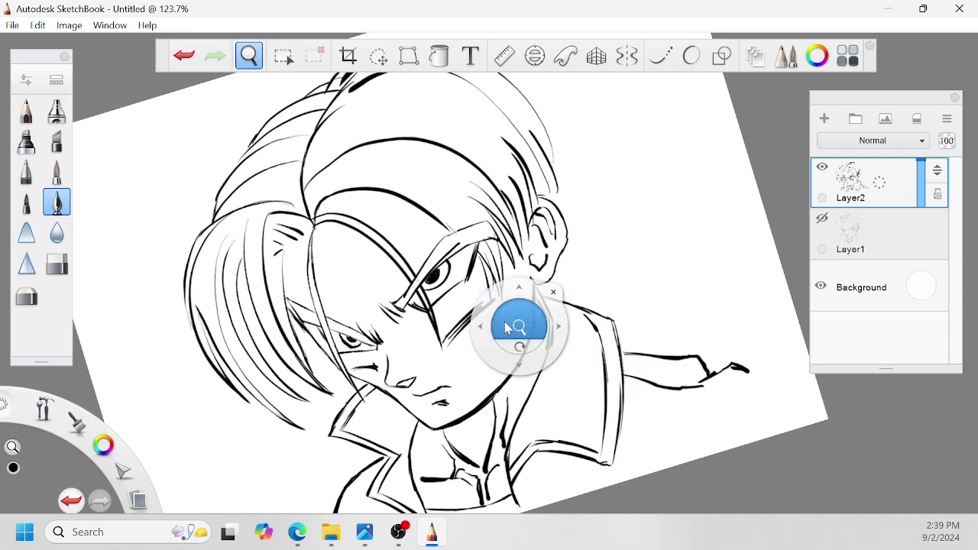
left_click_drag(506, 329, 514, 318)
key("space")
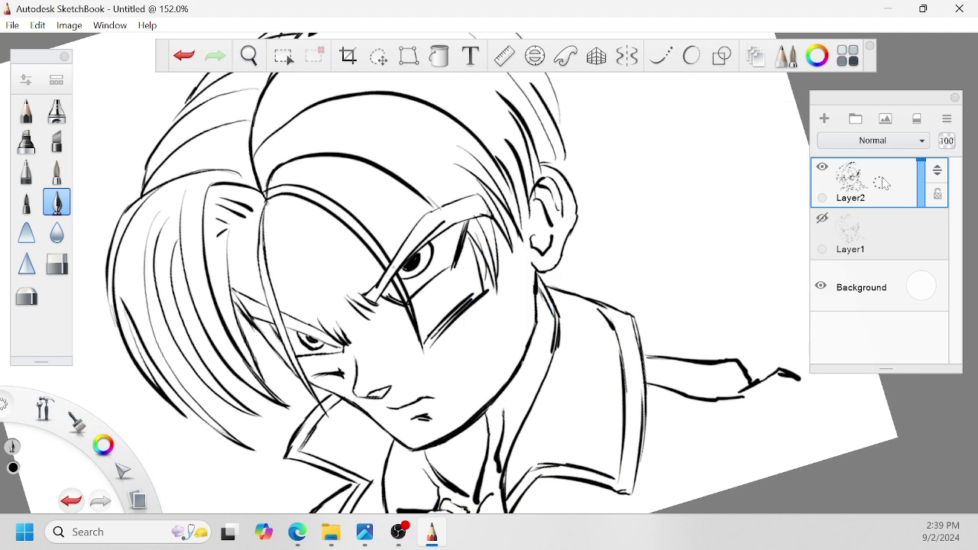
mouse_move(875, 180)
left_mouse_down()
mouse_move(884, 162)
mouse_move(867, 130)
left_mouse_up()
Step: Hatch a dense tapered shadow across the neck beneath the near side of the jaw
key("space")
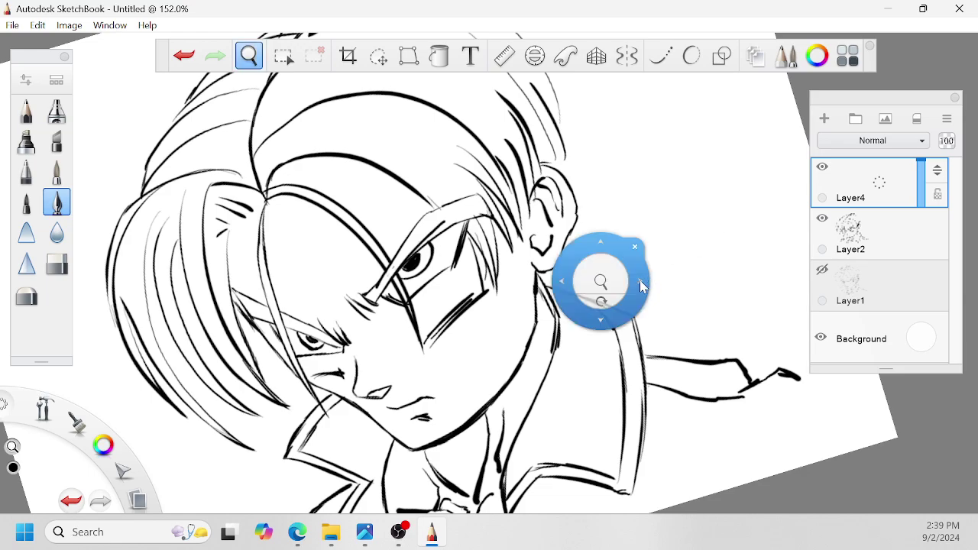
left_click_drag(601, 284, 356, 337)
left_click_drag(405, 242, 478, 178)
left_click_drag(480, 175, 503, 284)
mouse_move(411, 300)
left_mouse_down()
mouse_move(431, 377)
mouse_move(393, 301)
left_mouse_up()
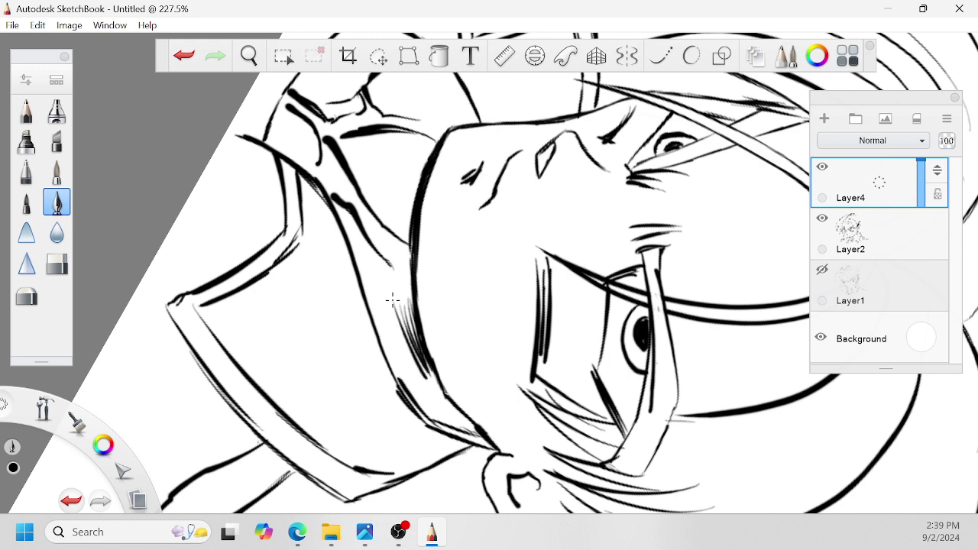
mouse_move(414, 362)
left_mouse_down()
mouse_move(378, 298)
mouse_move(379, 308)
left_mouse_up()
left_click_drag(392, 342, 371, 298)
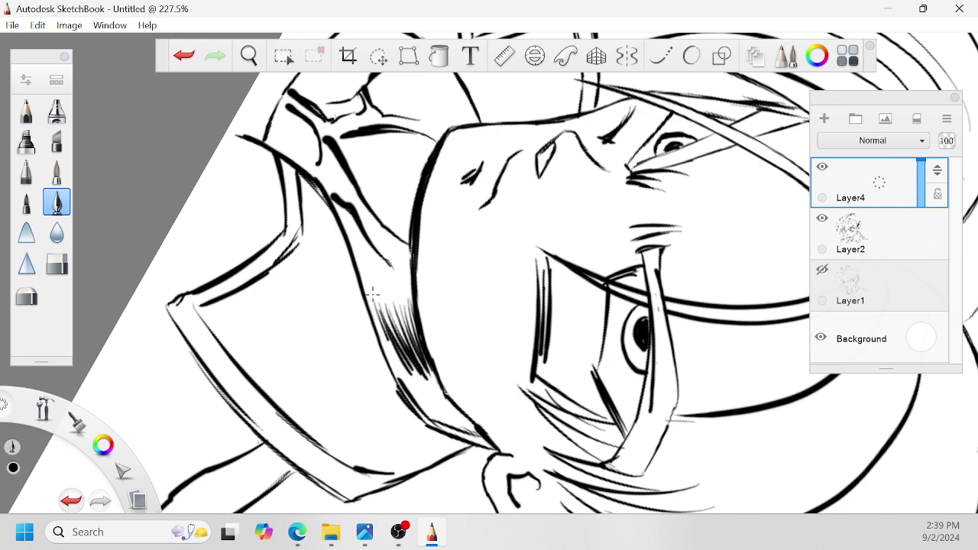
left_click_drag(411, 381, 387, 339)
mouse_move(404, 376)
left_mouse_down()
mouse_move(363, 293)
mouse_move(369, 305)
left_mouse_up()
left_click_drag(407, 392, 374, 318)
left_click_drag(411, 385, 392, 344)
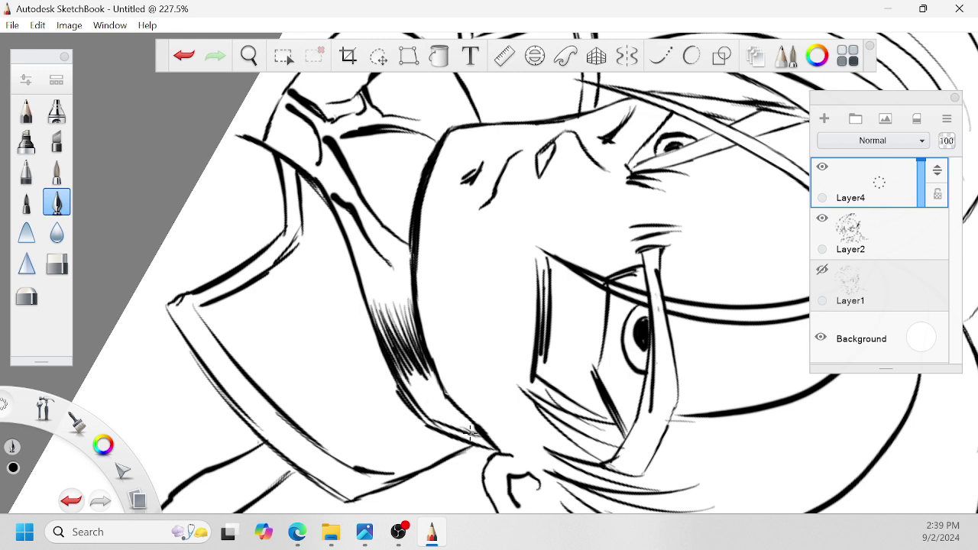
Step: Hatch the narrow strip of neck below the ear and add small shading strokes around the throat and collarbone lines
left_click_drag(462, 416, 481, 442)
left_click_drag(443, 410, 460, 434)
left_click_drag(434, 410, 452, 428)
key("space")
left_click_drag(471, 334, 581, 229)
mouse_move(628, 322)
left_mouse_down()
mouse_move(632, 279)
mouse_move(635, 306)
left_mouse_up()
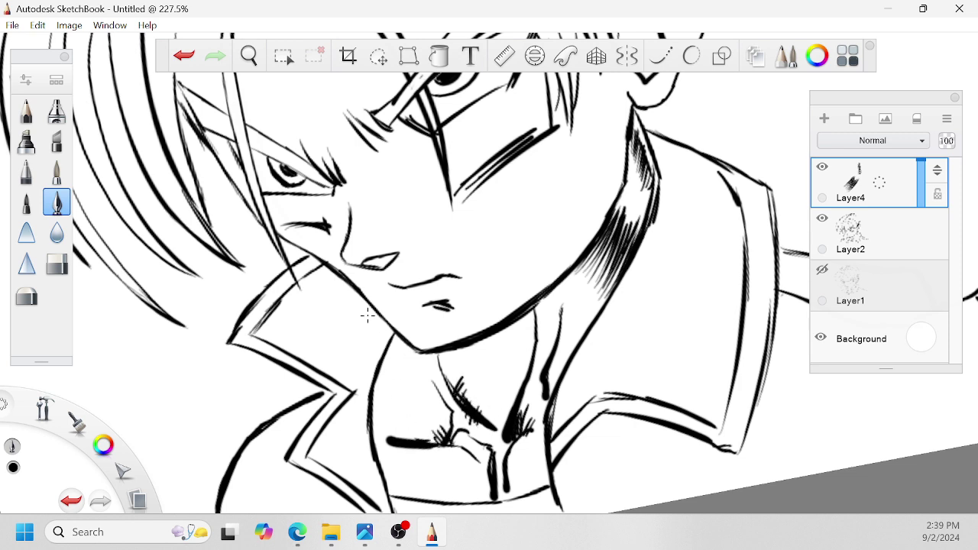
Step: Darken the far collar's inside under the jaw and scatter short shading marks across the collar toward its corner
mouse_move(344, 289)
left_mouse_down()
mouse_move(391, 336)
mouse_move(363, 309)
left_mouse_up()
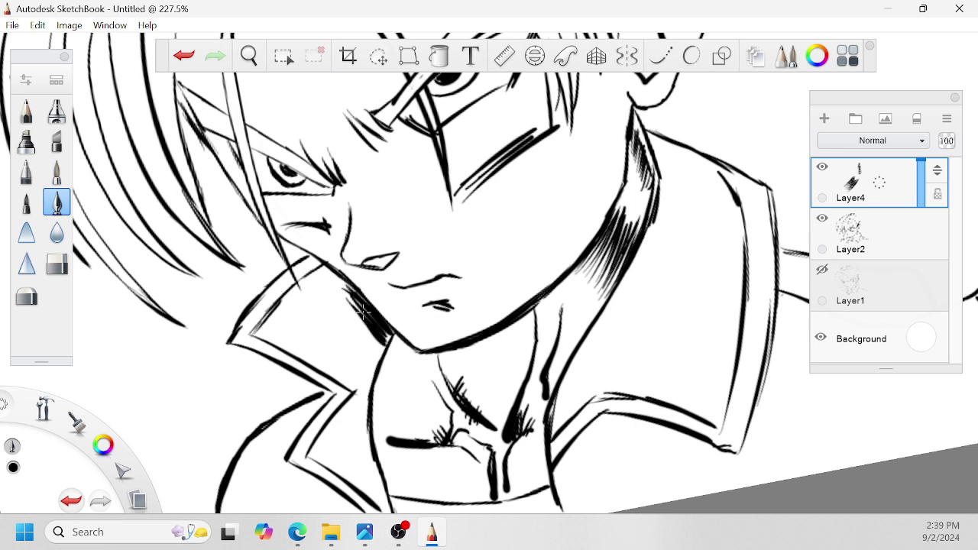
mouse_move(375, 367)
left_mouse_down()
mouse_move(359, 321)
mouse_move(368, 334)
left_mouse_up()
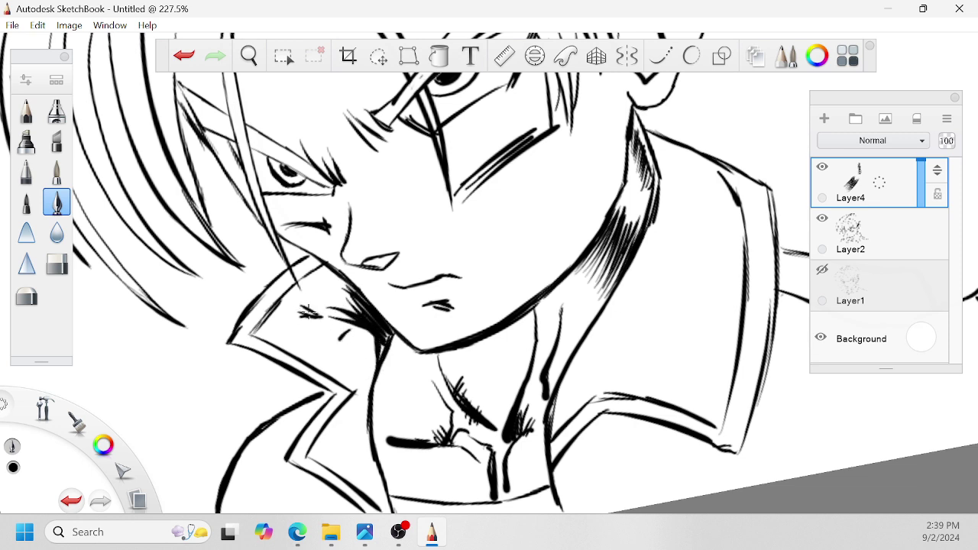
left_click_drag(351, 374, 364, 350)
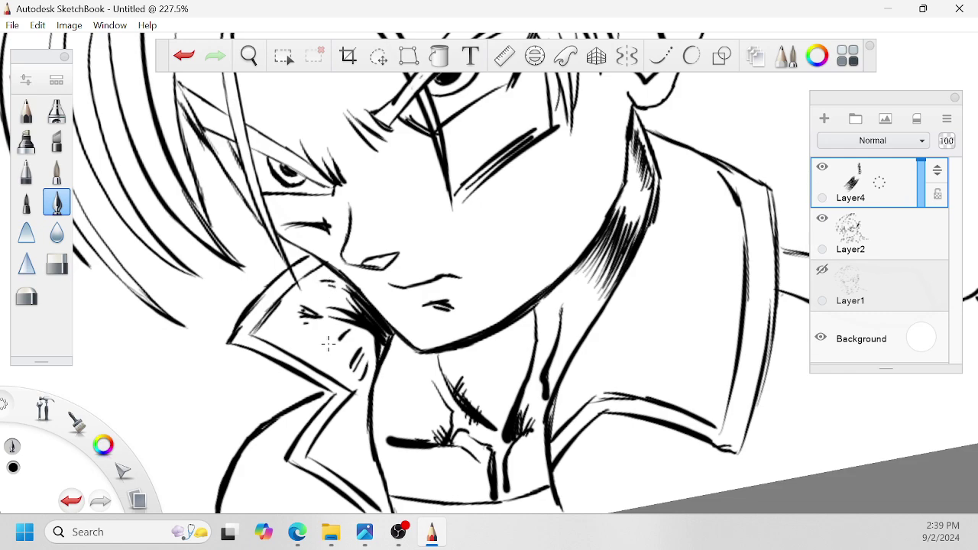
left_click_drag(255, 339, 275, 329)
Step: Add short thick shading strokes to the lower part of the far collar, beside the neck opening
key("space")
mouse_move(343, 321)
left_mouse_down()
mouse_move(341, 308)
mouse_move(431, 352)
mouse_move(538, 263)
left_mouse_up()
left_click_drag(500, 401, 498, 315)
left_click_drag(531, 413, 519, 380)
left_click_drag(524, 396, 515, 362)
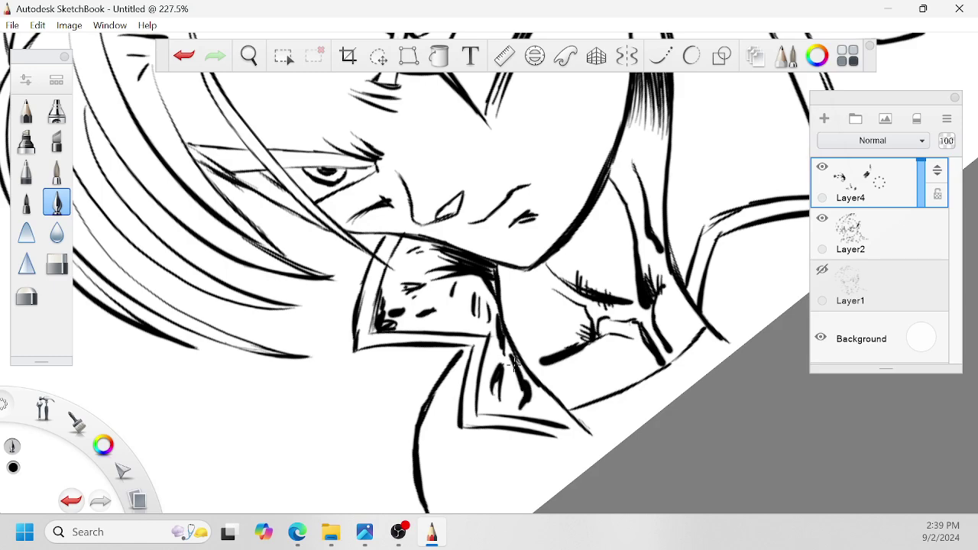
key("space")
mouse_move(532, 413)
left_mouse_down()
mouse_move(543, 399)
mouse_move(546, 354)
left_mouse_up()
mouse_move(498, 332)
left_mouse_down()
mouse_move(490, 377)
mouse_move(489, 343)
left_mouse_up()
left_click_drag(467, 415, 464, 449)
Step: Ink thick wrinkle strokes on the near shoulder, between its contour lines and just below them
key("space")
left_click_drag(711, 206, 506, 428)
left_click_drag(702, 249, 630, 308)
left_click_drag(707, 294, 623, 315)
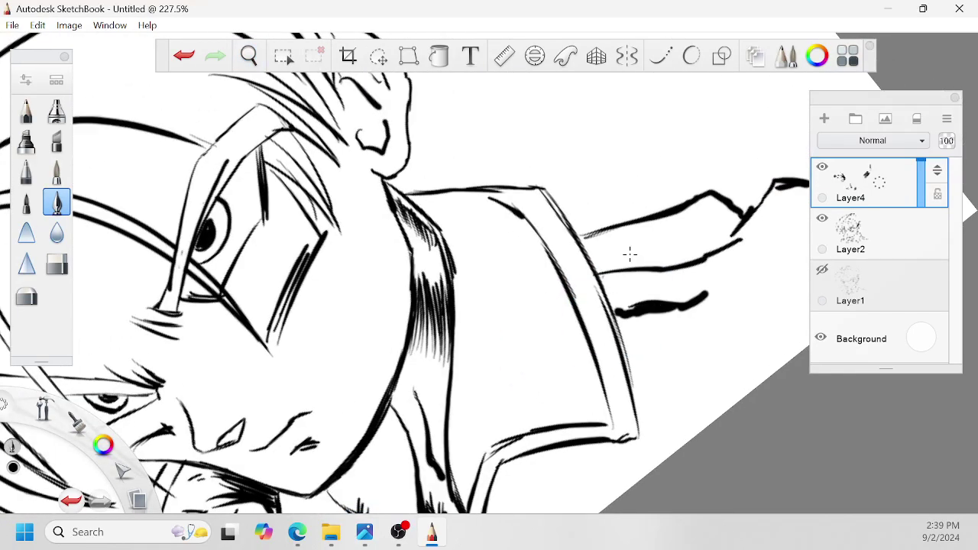
left_click_drag(604, 259, 690, 234)
left_click_drag(686, 321, 642, 348)
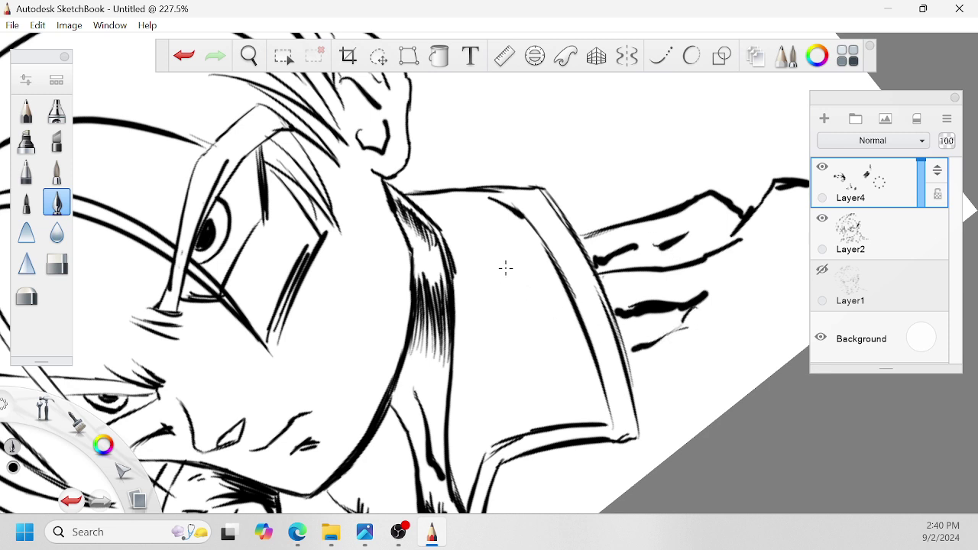
Step: Ink long tapered fold strokes down the middle of the near collar and along its neck-side edge
left_click_drag(508, 263, 536, 358)
left_click_drag(483, 248, 492, 394)
left_click_drag(486, 272, 497, 417)
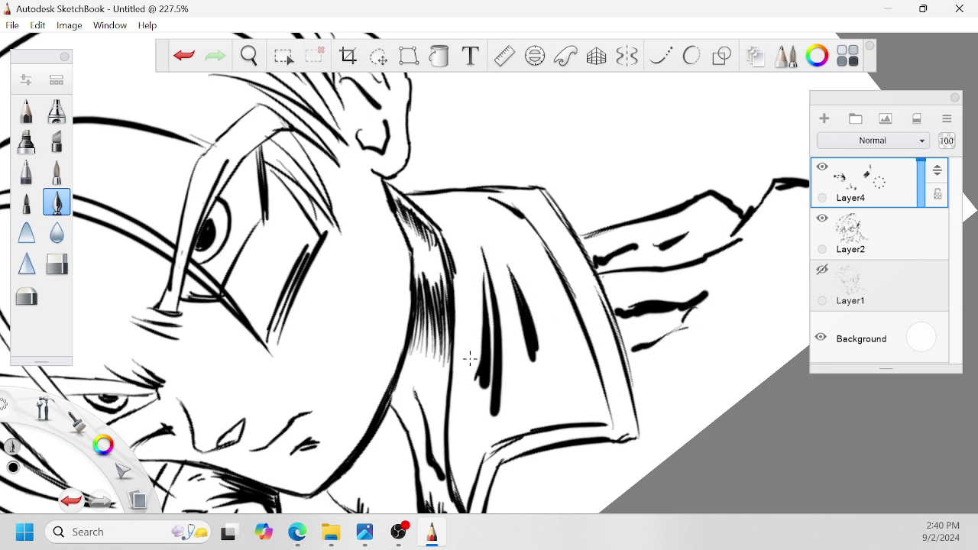
left_click_drag(470, 360, 459, 456)
Step: Thicken the hair parting line with heavy black patches on both sides, from the forehead up toward the crown
key("space")
left_click_drag(457, 269, 658, 395)
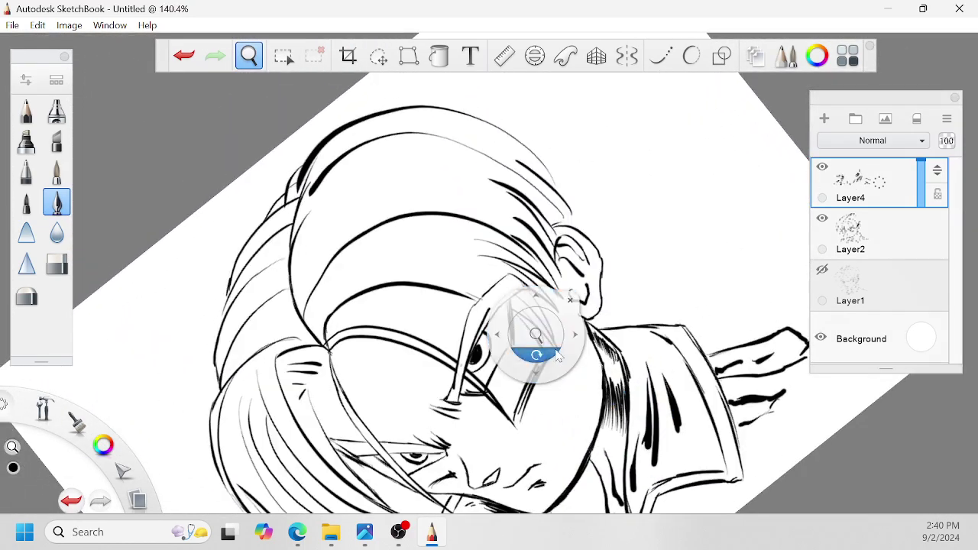
left_click_drag(537, 338, 564, 325)
left_click_drag(200, 238, 204, 293)
mouse_move(196, 220)
left_mouse_down()
mouse_move(208, 286)
mouse_move(203, 217)
mouse_move(218, 339)
mouse_move(188, 277)
left_mouse_up()
mouse_move(180, 239)
left_mouse_down()
mouse_move(189, 289)
mouse_move(173, 269)
left_mouse_up()
mouse_move(188, 193)
left_mouse_down()
mouse_move(182, 234)
mouse_move(174, 220)
left_mouse_up()
left_click_drag(191, 163, 195, 150)
Step: Hatch fine strokes outward from the black patches on the outer side of the hair parting, down toward the forehead
key("space")
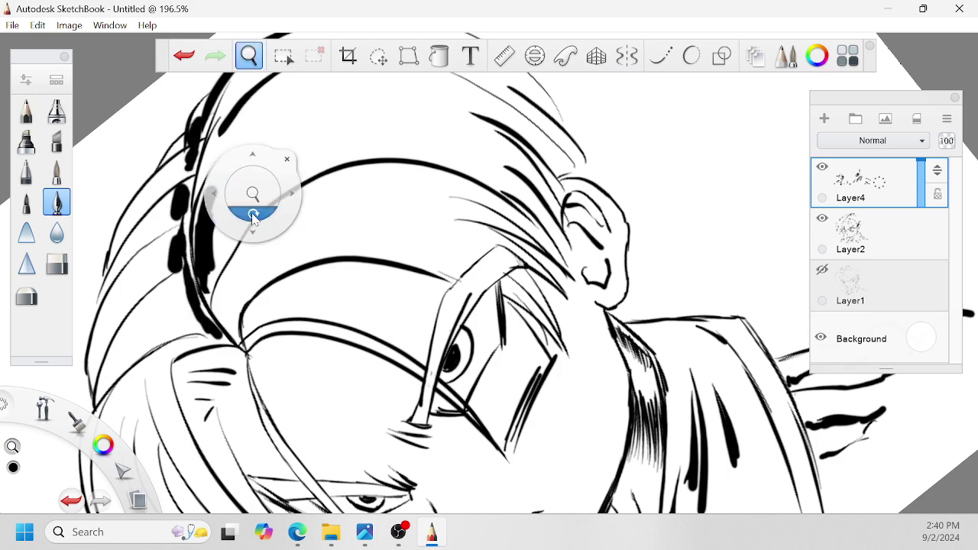
mouse_move(253, 214)
left_mouse_down()
mouse_move(259, 330)
mouse_move(325, 308)
left_mouse_up()
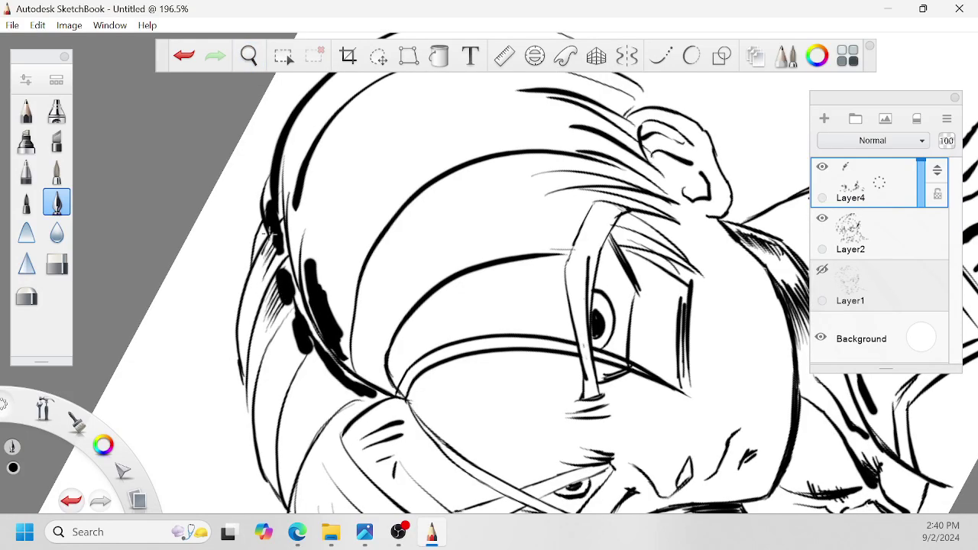
left_click_drag(284, 390, 302, 353)
mouse_move(291, 373)
left_mouse_down()
mouse_move(281, 391)
mouse_move(294, 333)
left_mouse_up()
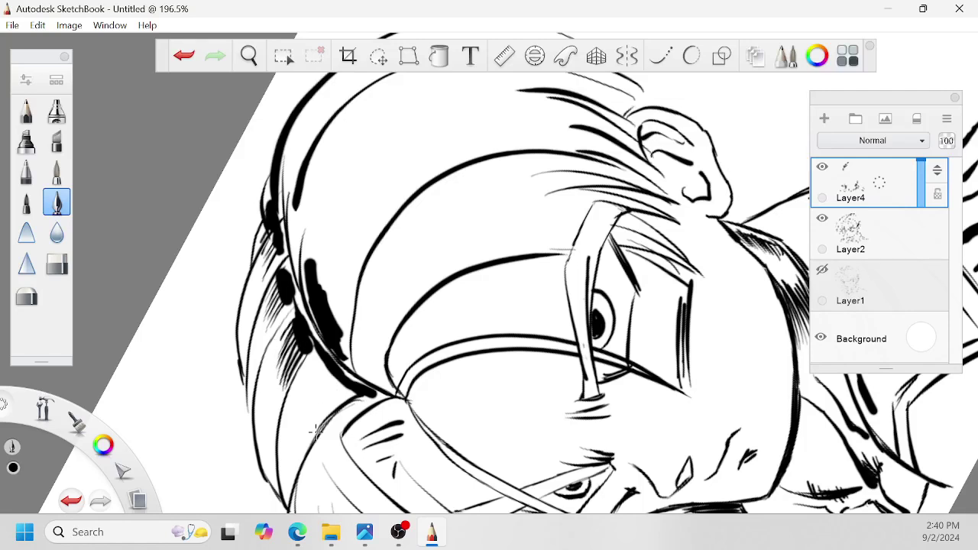
mouse_move(350, 401)
left_mouse_down()
mouse_move(316, 364)
mouse_move(320, 371)
left_mouse_up()
mouse_move(308, 450)
left_mouse_down()
mouse_move(334, 403)
mouse_move(318, 359)
left_mouse_up()
left_click_drag(302, 383, 316, 350)
Step: Add thin tapered strokes rising from the black patches on the inner side of the parting, from the forehead up toward the crown
key("space")
left_click_drag(454, 367, 442, 375)
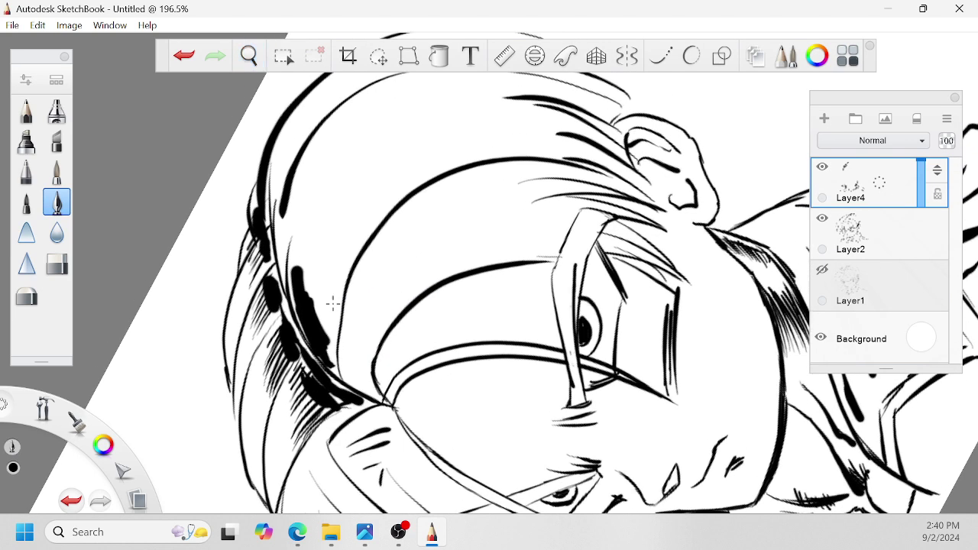
left_click_drag(326, 336, 341, 262)
left_click_drag(329, 358, 355, 254)
left_click_drag(319, 326, 353, 225)
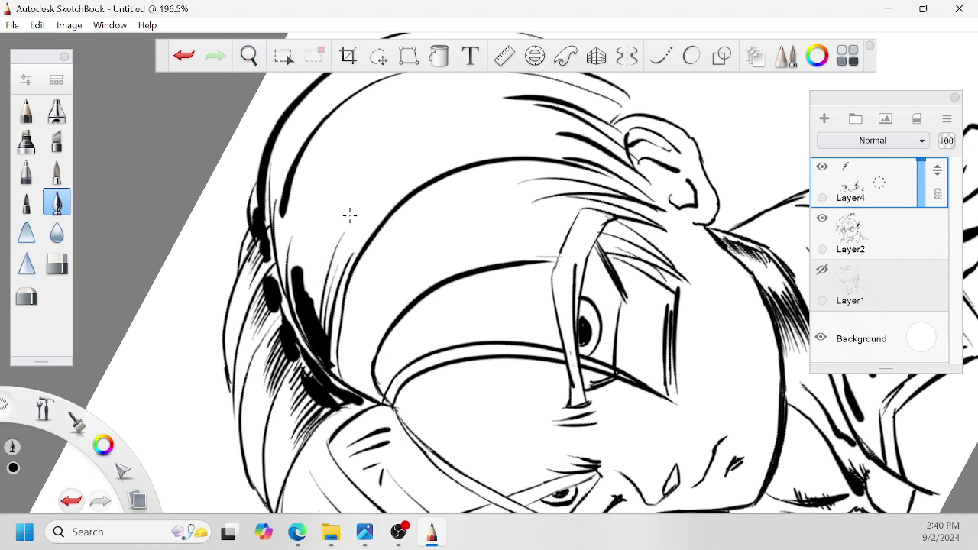
mouse_move(315, 309)
left_mouse_down()
mouse_move(346, 216)
mouse_move(332, 212)
left_mouse_up()
left_click_drag(300, 290, 328, 194)
left_click_drag(295, 266, 317, 191)
mouse_move(283, 298)
left_mouse_down()
mouse_move(301, 205)
mouse_move(293, 149)
left_mouse_up()
left_click_drag(269, 199, 283, 147)
left_click_drag(268, 225, 277, 153)
Step: Darken the root of the front hair lock beside the parting with dense curved strokes, and hatch the roots of the neighbouring lock
mouse_move(338, 358)
left_mouse_down()
mouse_move(384, 404)
mouse_move(363, 383)
left_mouse_up()
left_click_drag(390, 369, 425, 307)
mouse_move(386, 373)
left_mouse_down()
mouse_move(407, 315)
mouse_move(406, 329)
mouse_move(452, 339)
mouse_move(501, 320)
left_mouse_up()
key("space")
mouse_move(496, 277)
left_mouse_down()
mouse_move(478, 300)
mouse_move(468, 394)
left_mouse_up()
left_click_drag(502, 270, 469, 372)
left_click_drag(499, 290, 473, 405)
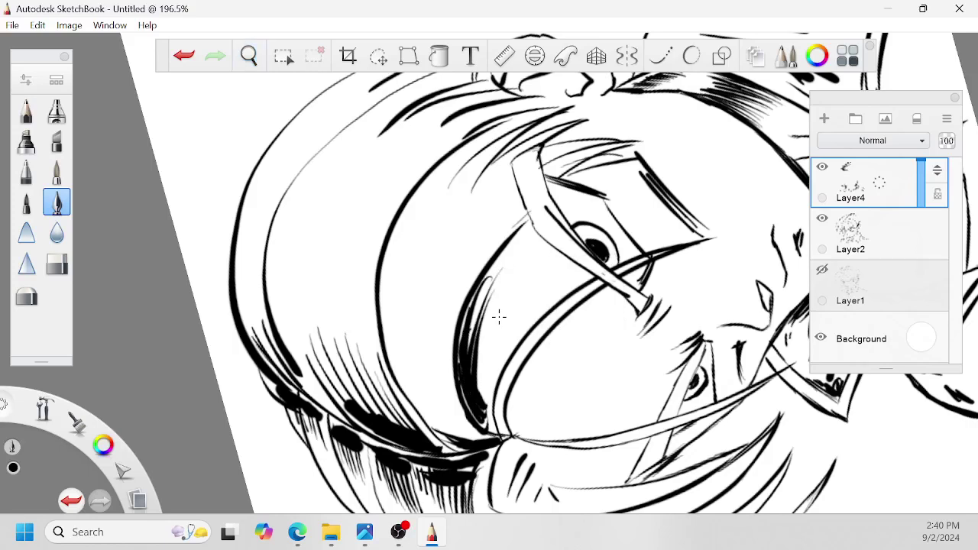
mouse_move(501, 309)
left_mouse_down()
mouse_move(487, 376)
mouse_move(450, 373)
mouse_move(430, 325)
left_mouse_up()
mouse_move(483, 437)
left_mouse_down()
mouse_move(417, 334)
mouse_move(420, 373)
left_mouse_up()
left_click_drag(457, 441, 416, 389)
Step: Hatch tapered strokes through the swept-back hair at the temple, beside the top of the loose strand
left_click_drag(491, 220, 472, 247)
left_click_drag(523, 185, 466, 255)
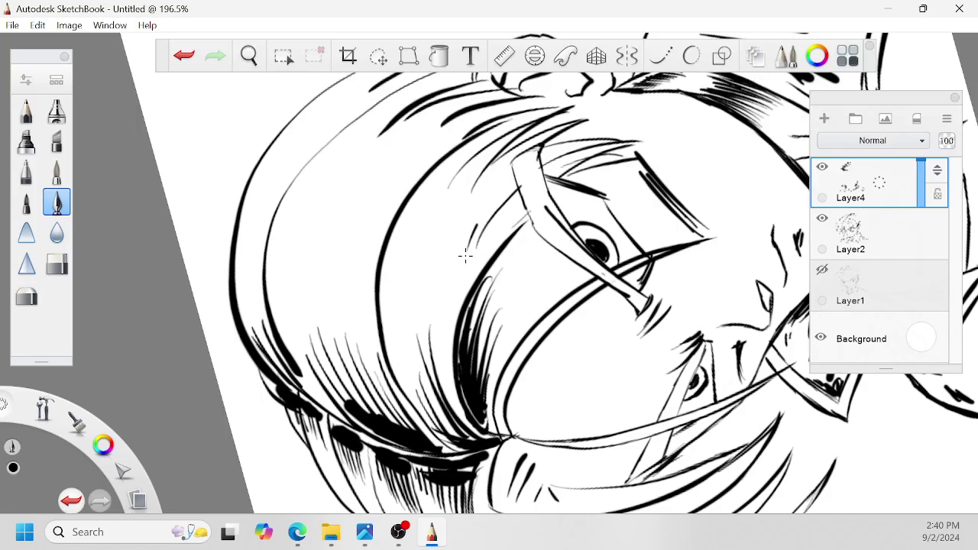
left_click_drag(525, 168, 455, 249)
left_click_drag(480, 191, 451, 244)
mouse_move(508, 156)
left_mouse_down()
mouse_move(442, 233)
mouse_move(436, 226)
left_mouse_up()
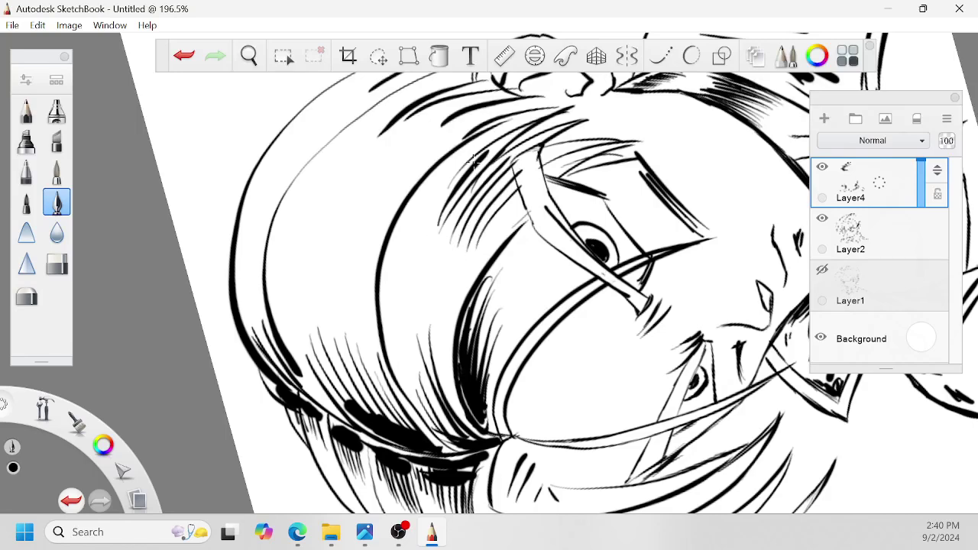
mouse_move(478, 142)
left_mouse_down()
mouse_move(418, 229)
mouse_move(422, 194)
left_mouse_up()
left_click_drag(493, 125, 460, 145)
mouse_move(497, 136)
left_mouse_down()
mouse_move(436, 191)
mouse_move(446, 169)
left_mouse_up()
Step: Thicken the swept-back hair between the temple and the ear with heavier tapered strokes
key("space")
left_click_drag(518, 229, 562, 362)
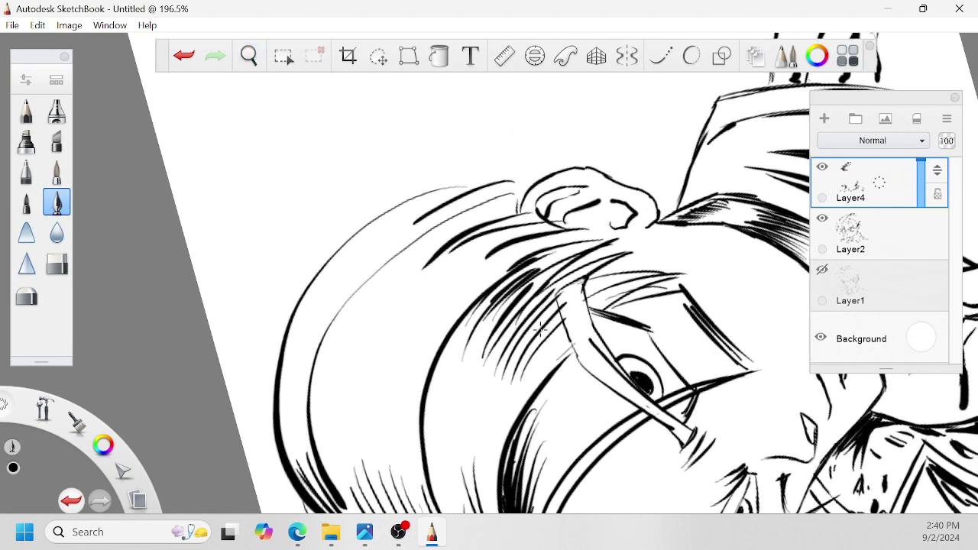
left_click_drag(491, 269, 453, 311)
left_click_drag(526, 251, 489, 272)
mouse_move(510, 248)
left_mouse_down()
mouse_move(446, 299)
mouse_move(436, 295)
mouse_move(452, 277)
left_mouse_up()
left_click_drag(481, 239, 425, 266)
Step: Fill the hair above the ear with dense tapered strokes out to the back contour of the head
key("space")
mouse_move(492, 263)
left_mouse_down()
mouse_move(497, 276)
mouse_move(527, 255)
left_mouse_up()
left_click_drag(434, 273, 426, 312)
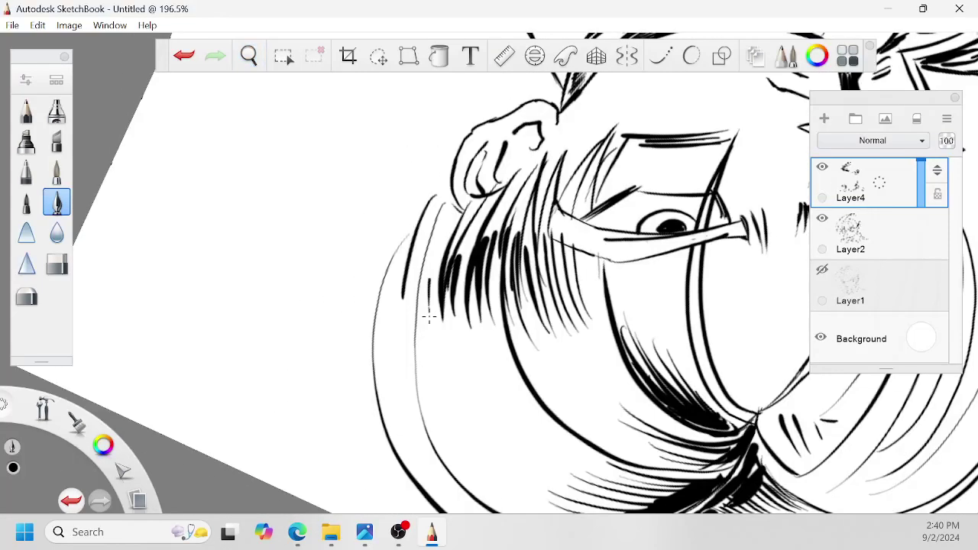
mouse_move(456, 211)
left_mouse_down()
mouse_move(420, 315)
mouse_move(406, 321)
left_mouse_up()
left_click_drag(410, 246, 394, 329)
left_click_drag(388, 307, 389, 356)
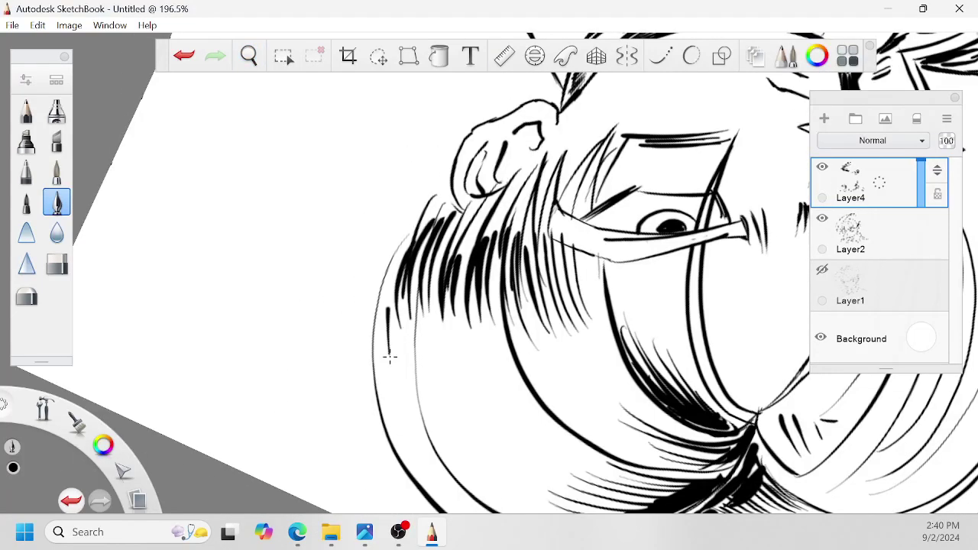
left_click_drag(407, 251, 386, 308)
left_click_drag(401, 256, 381, 337)
left_click_drag(413, 281, 409, 373)
left_click_drag(427, 217, 404, 253)
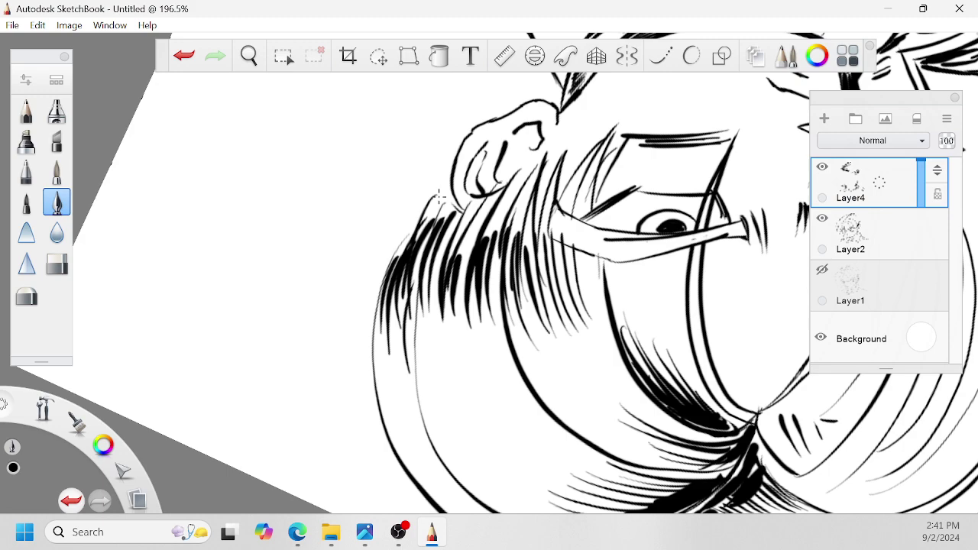
left_click_drag(439, 197, 405, 254)
left_click_drag(443, 196, 421, 261)
left_click_drag(451, 203, 434, 252)
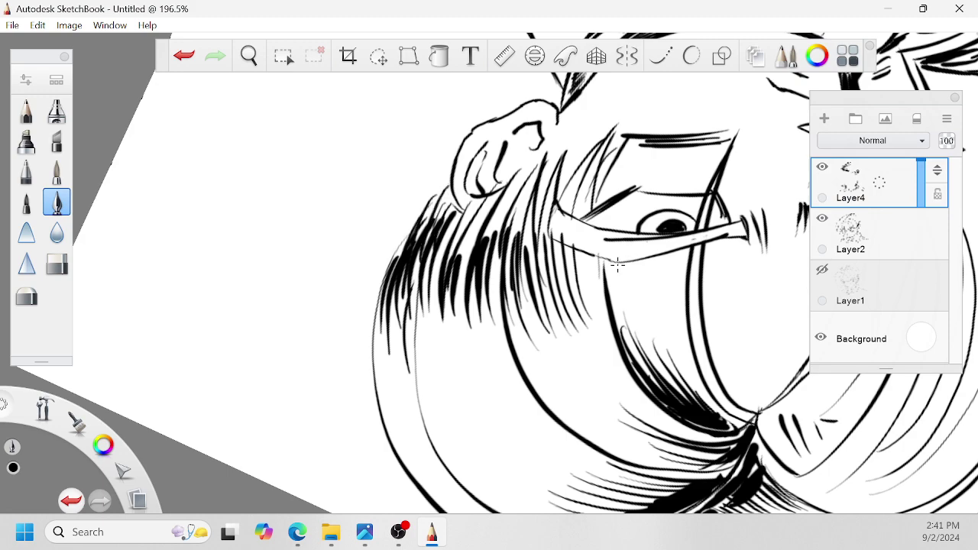
Step: Thicken the contour lines of the front hair locks where they curve over the forehead
left_click_drag(600, 265, 634, 368)
left_click_drag(695, 341, 717, 392)
left_click_drag(688, 302, 719, 392)
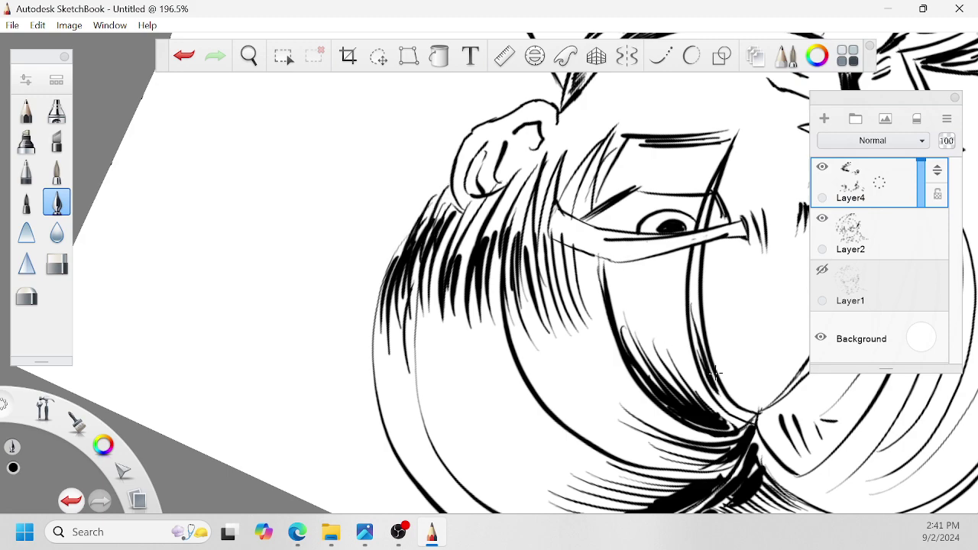
Step: Add shading strokes along the edge of the loose hair strand that hangs across the near eye
key("space")
mouse_move(706, 302)
left_mouse_down()
mouse_move(702, 330)
mouse_move(475, 442)
left_mouse_up()
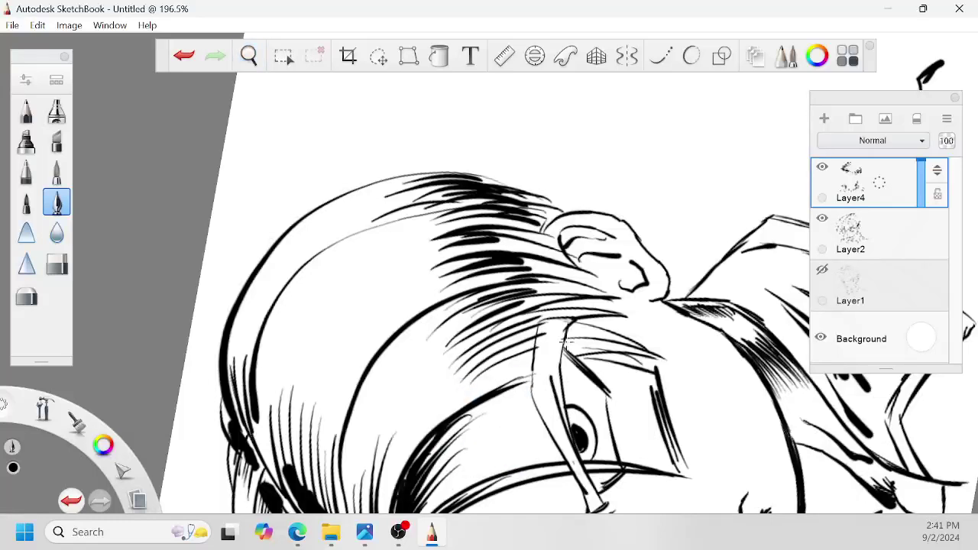
left_click_drag(569, 342, 565, 433)
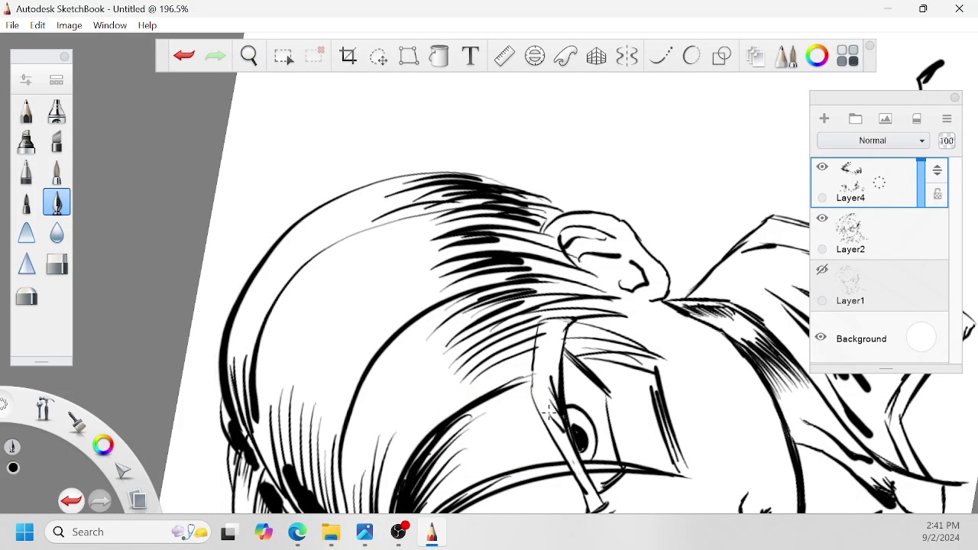
left_click_drag(556, 345, 559, 376)
mouse_move(569, 243)
left_mouse_down()
mouse_move(578, 264)
mouse_move(627, 283)
mouse_move(603, 274)
mouse_move(619, 350)
mouse_move(596, 324)
mouse_move(566, 351)
mouse_move(594, 285)
mouse_move(413, 376)
mouse_move(391, 364)
left_mouse_up()
Step: Thicken the underside of the jaw in black and hatch the neck shadow just beneath it
key("space")
mouse_move(391, 330)
left_mouse_down()
mouse_move(428, 335)
mouse_move(440, 355)
mouse_move(567, 319)
left_mouse_up()
left_click_drag(287, 459, 235, 372)
left_click_drag(578, 443, 610, 386)
mouse_move(598, 428)
left_mouse_down()
mouse_move(610, 348)
mouse_move(616, 382)
left_mouse_up()
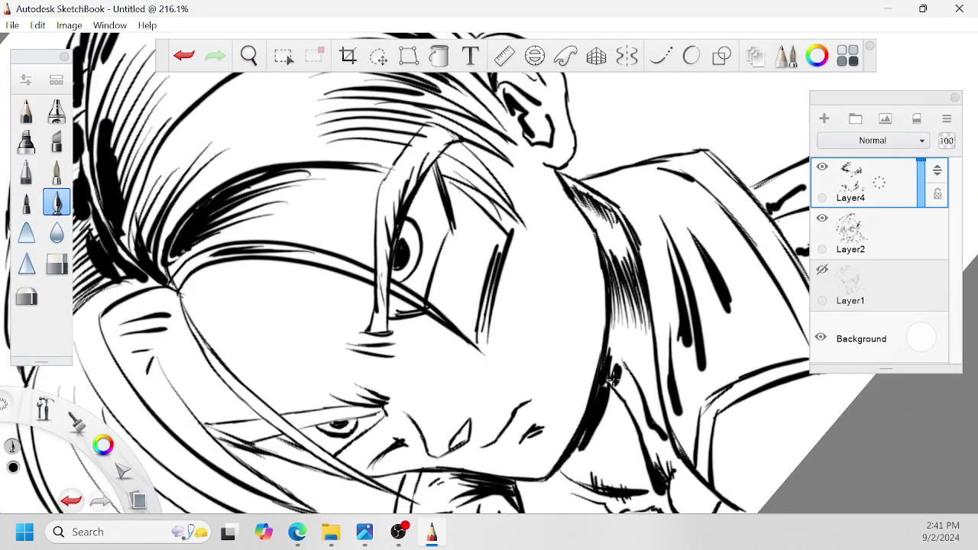
mouse_move(611, 325)
left_mouse_down()
mouse_move(612, 374)
mouse_move(587, 447)
left_mouse_up()
mouse_move(616, 398)
left_mouse_down()
mouse_move(599, 443)
mouse_move(621, 437)
mouse_move(604, 377)
left_mouse_up()
Step: Extend a fold on the near collar with a jagged crease line and add thick strokes to the neighbouring folds
key("space")
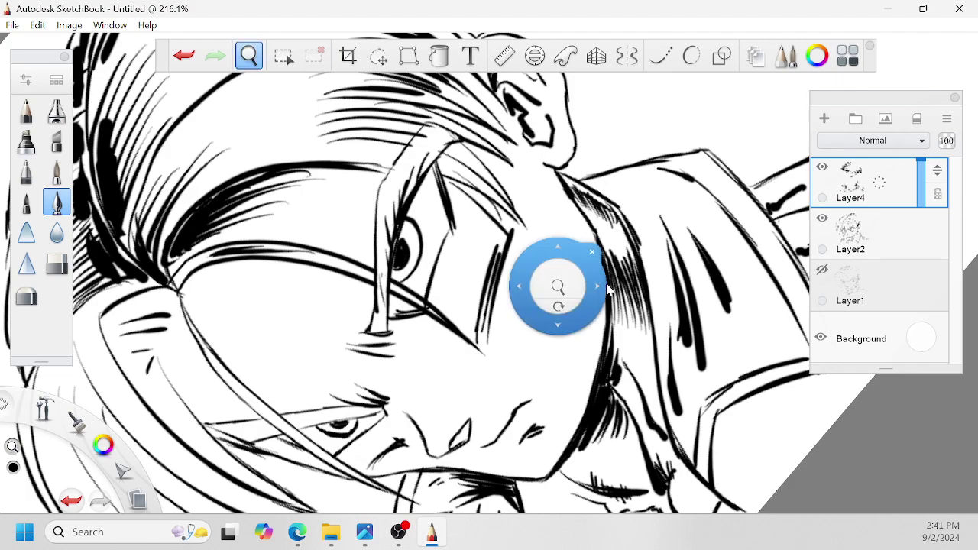
left_click_drag(578, 289, 542, 327)
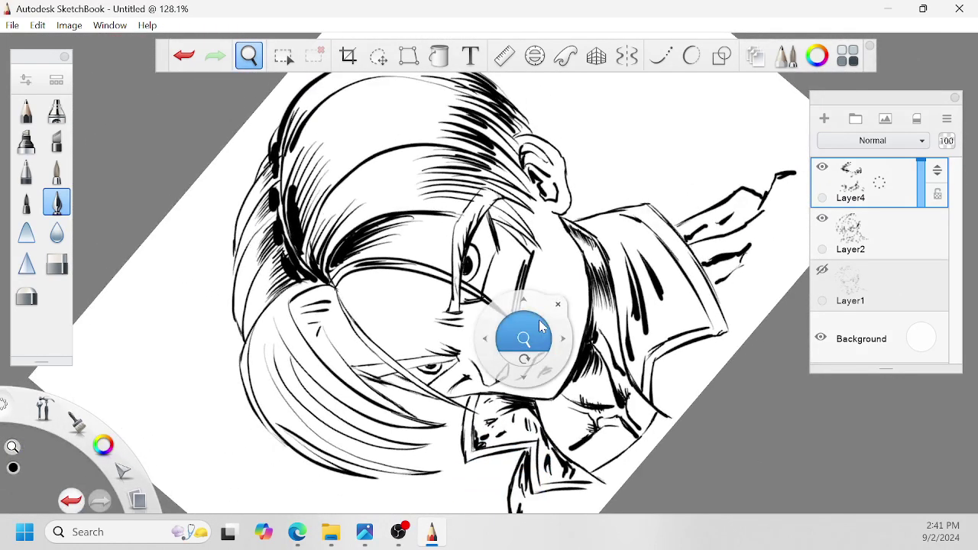
mouse_move(637, 337)
left_mouse_down()
mouse_move(676, 298)
mouse_move(716, 307)
left_mouse_up()
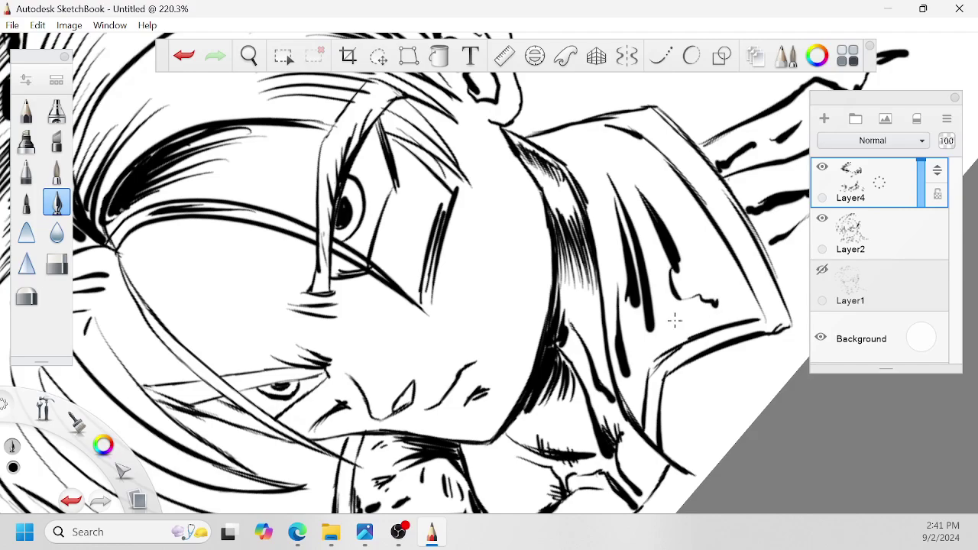
key("space")
left_click_drag(586, 299, 287, 309)
mouse_move(393, 327)
left_mouse_down()
mouse_move(467, 401)
mouse_move(415, 357)
left_mouse_up()
mouse_move(363, 277)
left_mouse_down()
mouse_move(402, 328)
mouse_move(403, 348)
left_mouse_up()
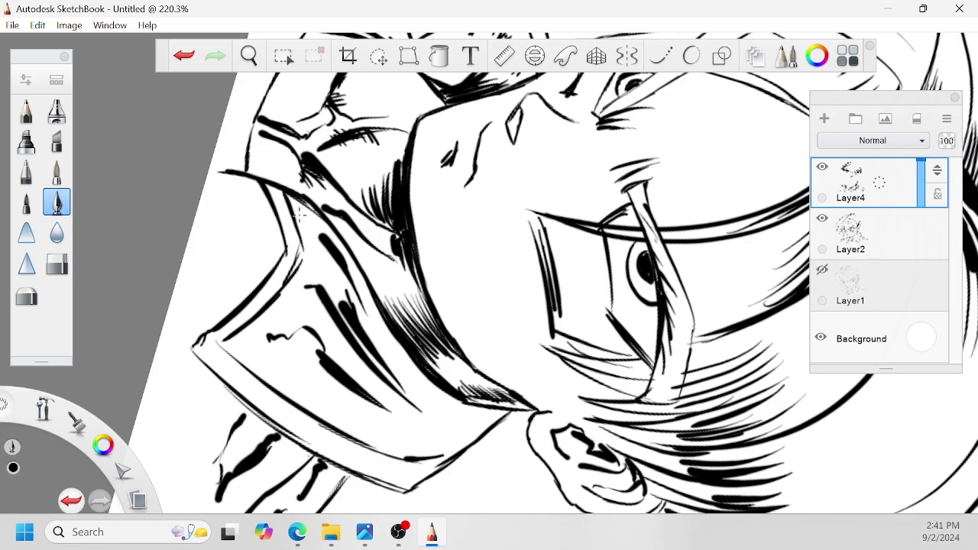
Step: Fill the shirt neckline band at the base of the neck with solid black
key("space")
left_click_drag(371, 263, 642, 284)
left_click_drag(662, 266, 541, 195)
mouse_move(631, 327)
left_mouse_down()
mouse_move(622, 349)
mouse_move(632, 312)
mouse_move(581, 417)
mouse_move(549, 447)
left_mouse_up()
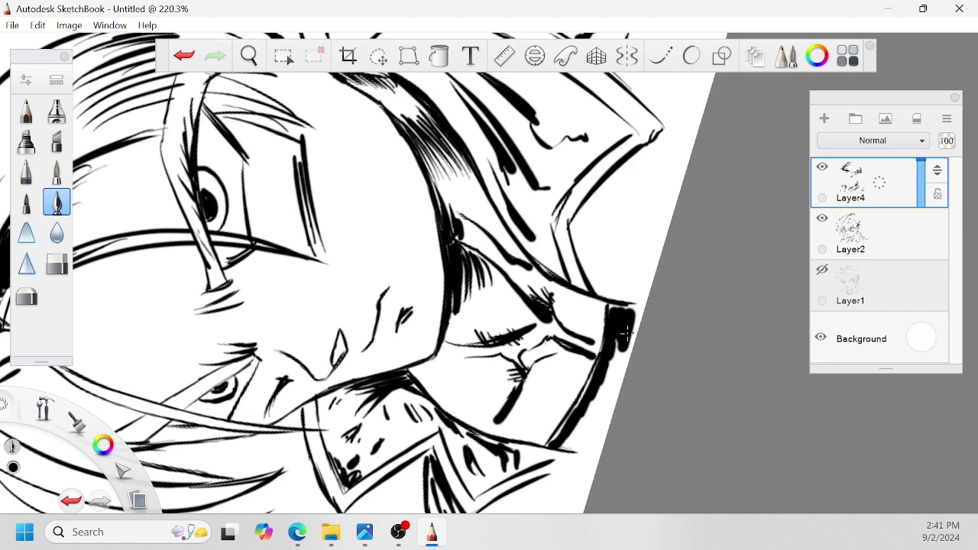
mouse_move(590, 385)
left_mouse_down()
mouse_move(564, 446)
mouse_move(590, 413)
left_mouse_up()
mouse_move(590, 413)
left_mouse_down()
mouse_move(609, 381)
mouse_move(577, 448)
left_mouse_up()
left_click_drag(619, 350, 593, 417)
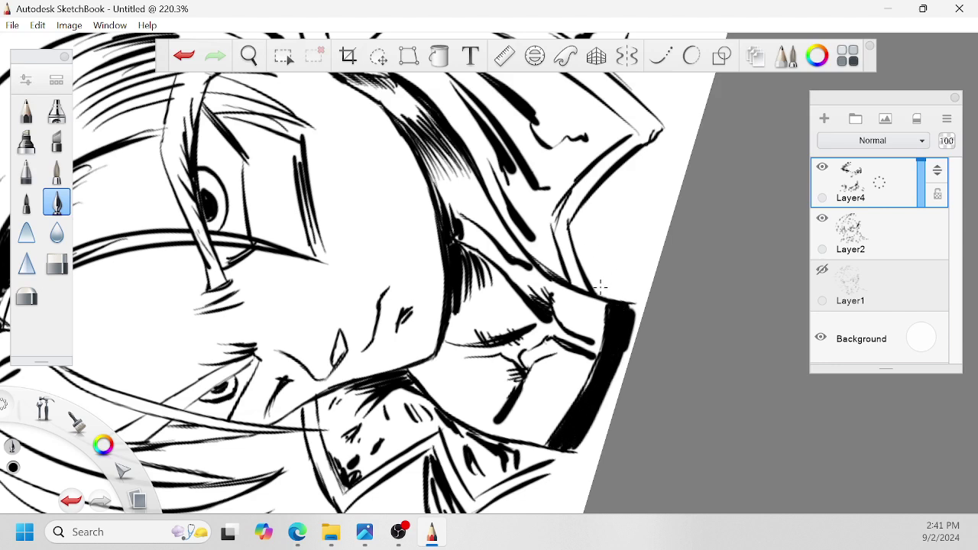
Step: Ink short thick strokes extending outward from both ends of the black neckline band, below the collars
left_click_drag(592, 286, 645, 257)
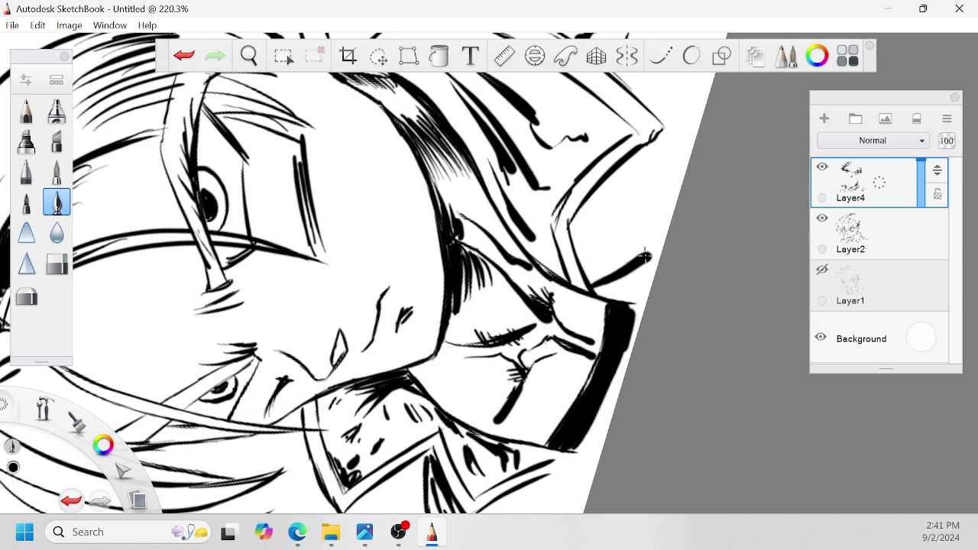
left_click_drag(606, 298, 646, 270)
key("space")
left_click_drag(596, 492, 578, 396)
left_click_drag(535, 362, 544, 409)
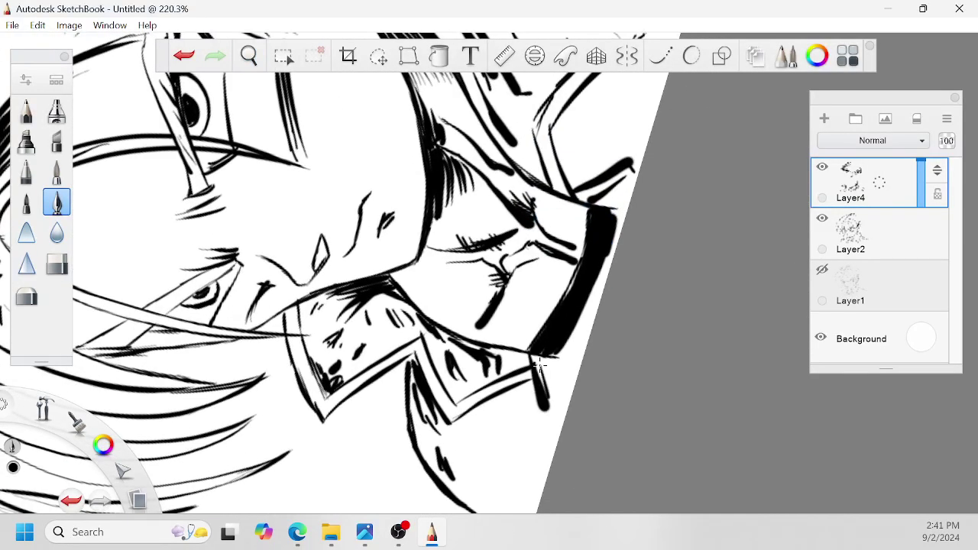
Step: Darken the neck-side edge of the far collar and add short shading strokes near its lower corner
key("space")
left_click_drag(528, 325, 369, 323)
key("space")
mouse_move(486, 251)
left_mouse_down()
mouse_move(533, 258)
mouse_move(539, 282)
mouse_move(522, 243)
left_mouse_up()
mouse_move(408, 346)
left_mouse_down()
mouse_move(417, 264)
mouse_move(410, 344)
mouse_move(425, 410)
left_mouse_up()
mouse_move(401, 321)
left_mouse_down()
mouse_move(403, 259)
mouse_move(393, 310)
left_mouse_up()
left_click_drag(401, 264, 386, 264)
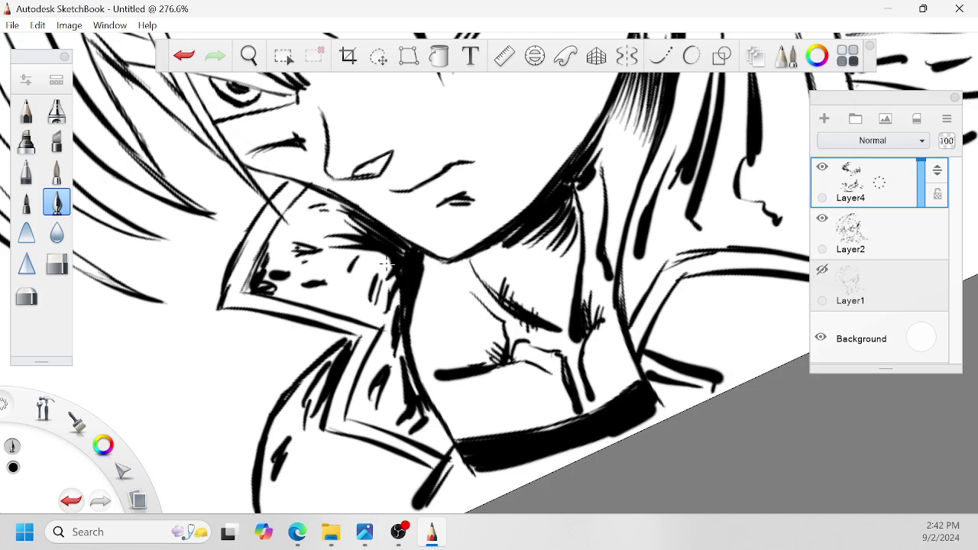
left_click_drag(318, 302, 360, 318)
mouse_move(351, 284)
left_mouse_down()
mouse_move(349, 312)
mouse_move(367, 322)
left_mouse_up()
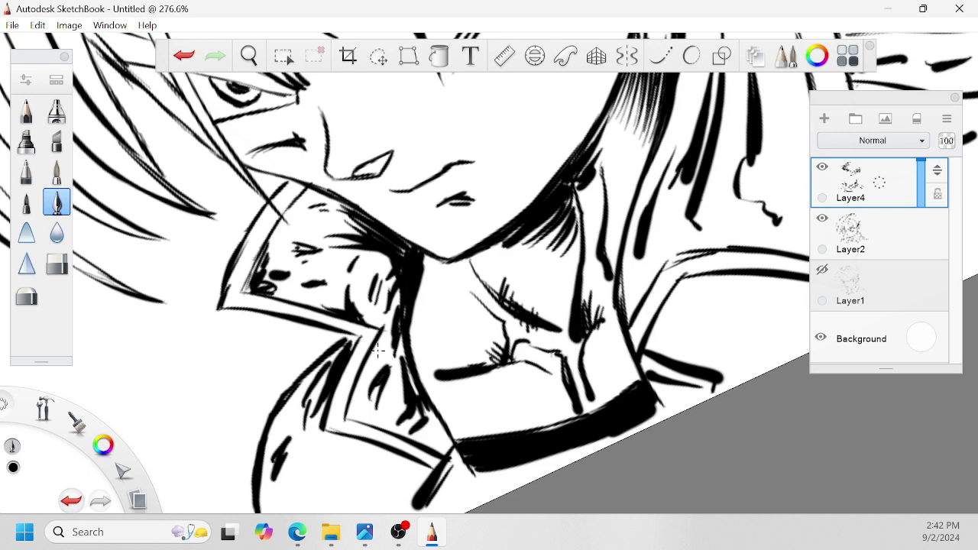
Step: Hatch small clusters of short strokes on the far shoulder, below the collar and along the shoulder's contour
left_click_drag(327, 400, 321, 416)
left_click_drag(310, 465, 312, 430)
mouse_move(350, 460)
left_mouse_down()
mouse_move(347, 497)
mouse_move(338, 500)
mouse_move(439, 413)
left_mouse_up()
key("space")
left_click_drag(362, 394, 365, 425)
left_click_drag(356, 397, 360, 428)
left_click_drag(347, 398, 354, 427)
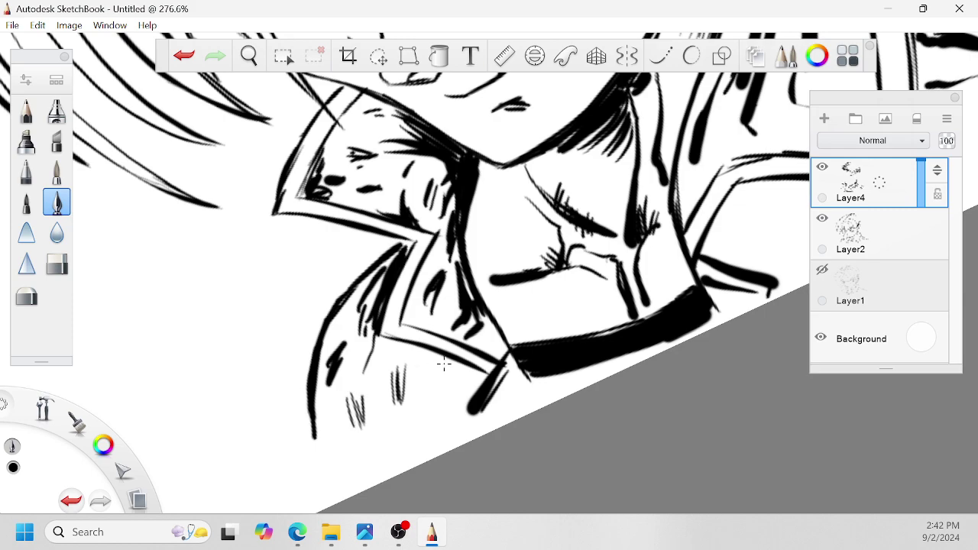
left_click_drag(441, 374, 419, 402)
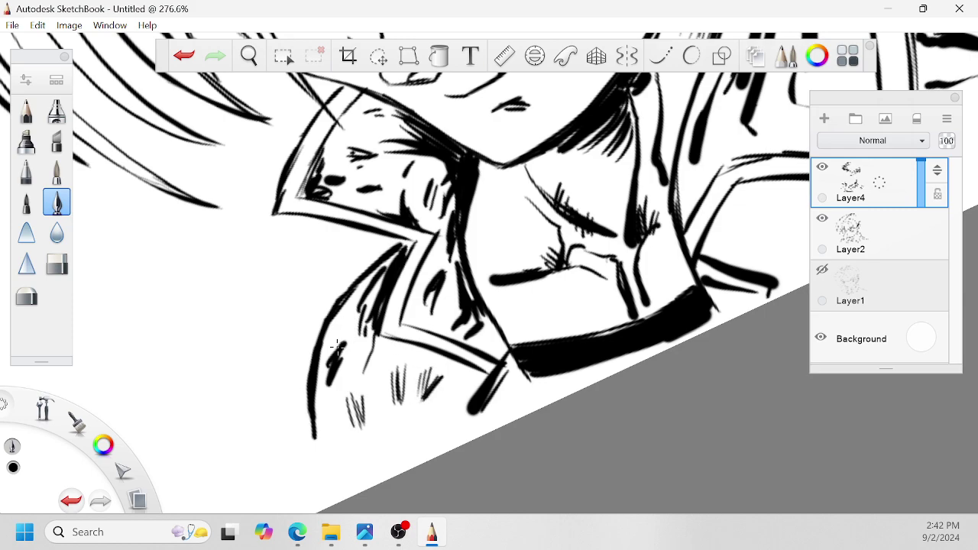
left_click_drag(352, 330, 341, 344)
left_click_drag(354, 323, 342, 329)
left_click_drag(352, 307, 341, 319)
Step: Hatch thin strokes at the upper ends of the thick folds on the near collar
key("space")
mouse_move(598, 162)
left_mouse_down()
mouse_move(554, 264)
mouse_move(301, 451)
left_mouse_up()
mouse_move(518, 248)
left_mouse_down()
mouse_move(520, 322)
mouse_move(524, 248)
left_mouse_up()
left_click_drag(538, 319, 531, 254)
left_click_drag(544, 320, 537, 272)
mouse_move(468, 286)
left_mouse_down()
mouse_move(460, 210)
mouse_move(456, 227)
left_mouse_up()
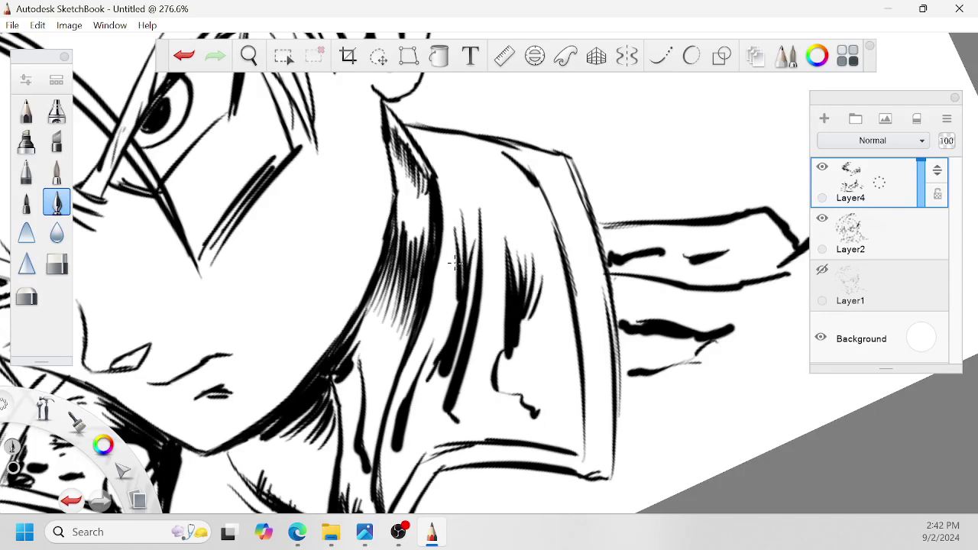
Step: Add short hatching strokes along the upper edges of the thick wrinkles on the near shoulder
key("space")
mouse_move(462, 330)
left_mouse_down()
mouse_move(457, 265)
mouse_move(421, 302)
left_mouse_up()
left_click_drag(549, 292, 534, 251)
mouse_move(547, 301)
left_mouse_down()
mouse_move(543, 268)
mouse_move(600, 260)
left_mouse_up()
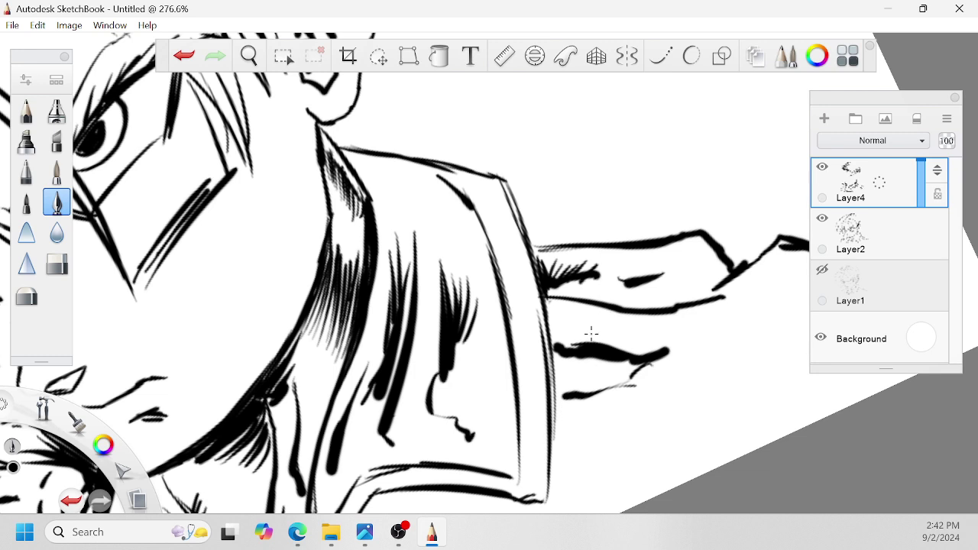
left_click_drag(578, 349, 587, 329)
mouse_move(570, 348)
left_mouse_down()
mouse_move(584, 333)
mouse_move(574, 335)
left_mouse_up()
mouse_move(558, 347)
left_mouse_down()
mouse_move(564, 330)
mouse_move(613, 335)
left_mouse_up()
left_click_drag(616, 349, 635, 337)
left_click_drag(639, 358, 651, 344)
left_click_drag(578, 402, 597, 382)
left_click_drag(570, 405, 581, 385)
mouse_move(557, 405)
left_mouse_down()
mouse_move(576, 388)
mouse_move(567, 387)
left_mouse_up()
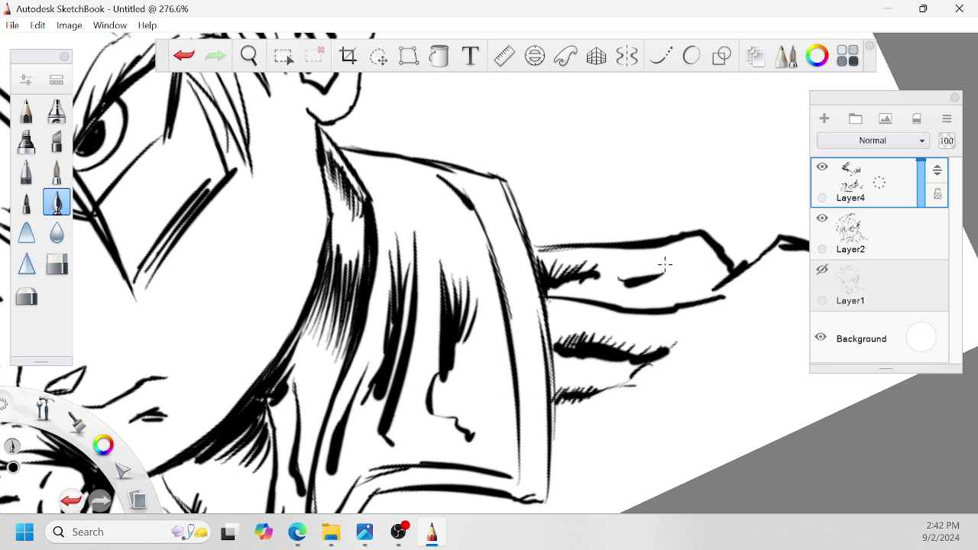
left_click_drag(656, 277, 665, 260)
left_click_drag(640, 280, 657, 266)
Step: Hatch the inner side of the near collar just below the ear
left_click_drag(324, 216, 336, 191)
left_click_drag(323, 194, 335, 170)
mouse_move(321, 183)
left_mouse_down()
mouse_move(332, 158)
mouse_move(334, 201)
left_mouse_up()
mouse_move(323, 150)
left_mouse_down()
mouse_move(332, 177)
mouse_move(320, 166)
left_mouse_up()
Step: Hatch long curved strokes between the strands along the outer and middle parts of the large hair bang covering the face
key("space")
left_click_drag(376, 194, 315, 279)
left_click_drag(379, 256, 691, 353)
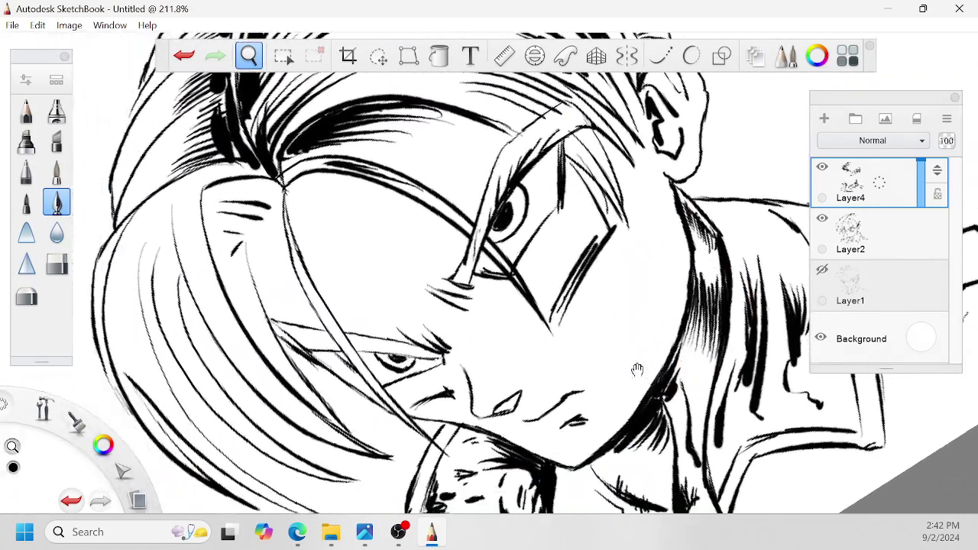
left_click_drag(637, 370, 705, 363)
mouse_move(207, 290)
left_mouse_down()
mouse_move(260, 435)
mouse_move(212, 384)
mouse_move(224, 413)
left_mouse_up()
mouse_move(186, 290)
left_mouse_down()
mouse_move(197, 377)
mouse_move(183, 337)
left_mouse_up()
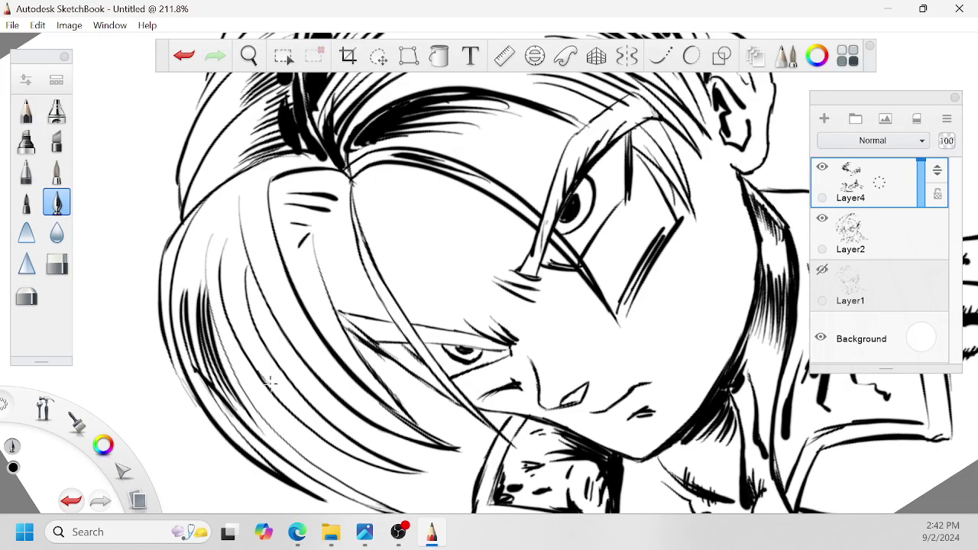
left_click_drag(221, 264, 251, 365)
mouse_move(227, 272)
left_mouse_down()
mouse_move(258, 395)
mouse_move(249, 379)
mouse_move(272, 420)
left_mouse_up()
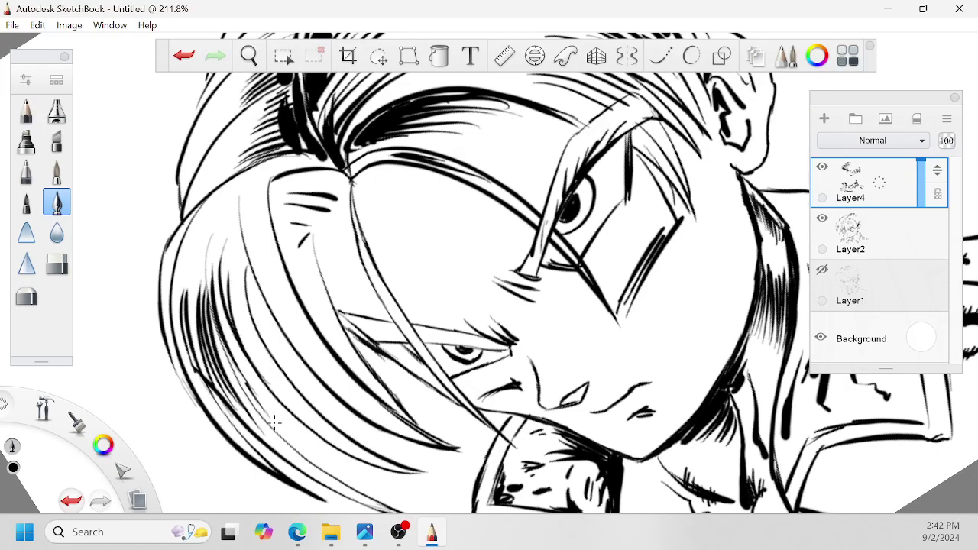
left_click_drag(220, 292, 247, 385)
mouse_move(214, 265)
left_mouse_down()
mouse_move(272, 409)
mouse_move(289, 391)
left_mouse_up()
left_click_drag(268, 293, 316, 360)
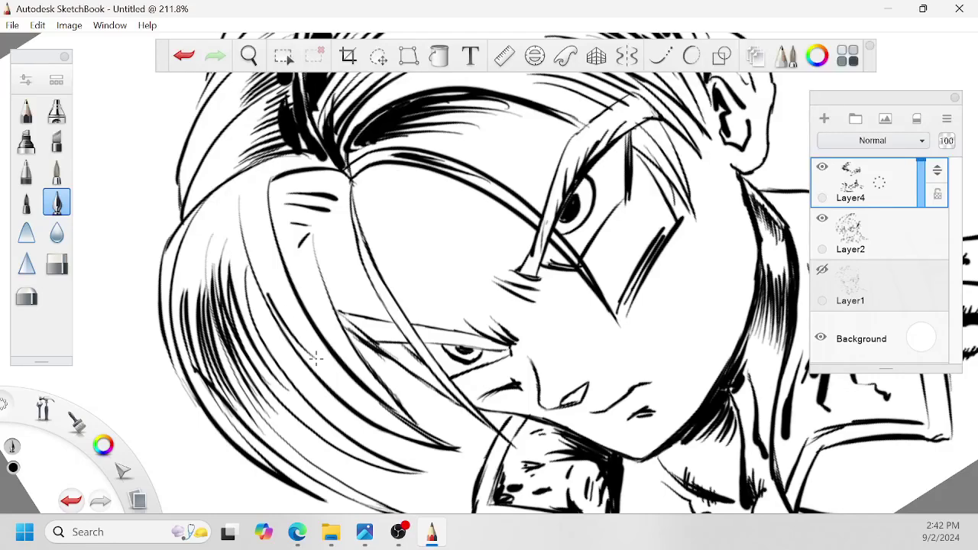
Step: Add short hatching strokes to the upper inner strands of the large bang, just below the hair parting
left_click_drag(255, 257, 267, 293)
mouse_move(261, 234)
left_mouse_down()
mouse_move(295, 338)
mouse_move(289, 307)
left_mouse_up()
left_click_drag(306, 235, 292, 248)
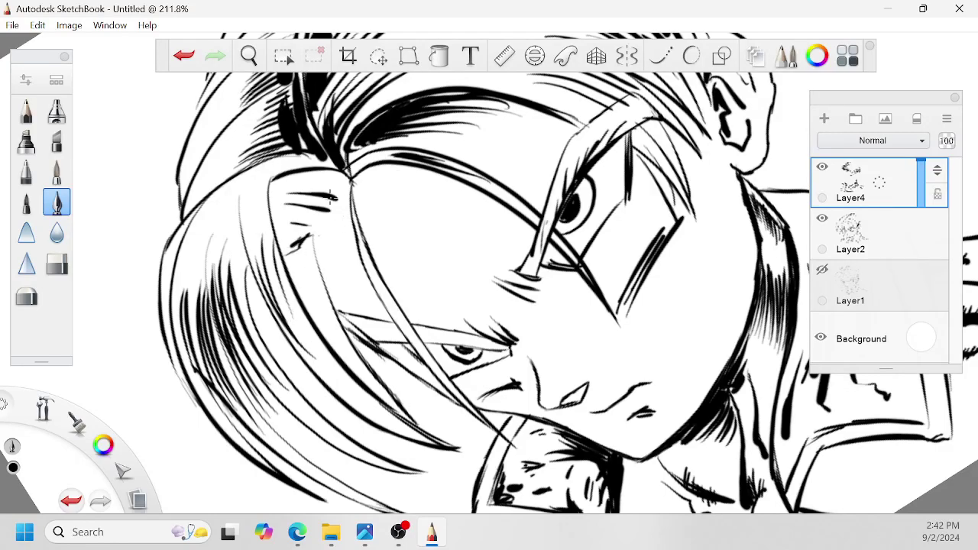
Step: Sign the drawing by hand with the artist's name and the year 2024 in the blank area beside the ear, above the far shoulder
key("space")
left_click_drag(379, 215, 323, 271)
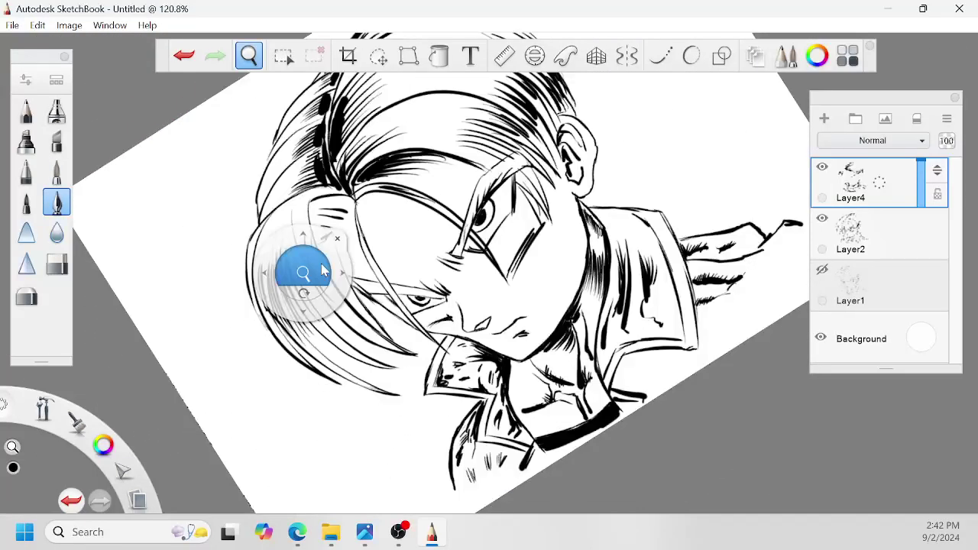
left_click_drag(578, 293, 620, 234)
left_click_drag(595, 264, 658, 217)
left_click_drag(625, 246, 632, 316)
mouse_move(633, 257)
left_mouse_down()
mouse_move(660, 290)
mouse_move(641, 256)
mouse_move(690, 247)
mouse_move(717, 315)
mouse_move(733, 311)
left_mouse_up()
mouse_move(747, 289)
left_mouse_down()
mouse_move(731, 289)
mouse_move(769, 298)
left_mouse_up()
mouse_move(775, 259)
left_mouse_down()
mouse_move(764, 281)
mouse_move(787, 276)
left_mouse_up()
left_click_drag(779, 264, 776, 289)
mouse_move(651, 312)
left_mouse_down()
mouse_move(671, 320)
mouse_move(686, 350)
left_mouse_up()
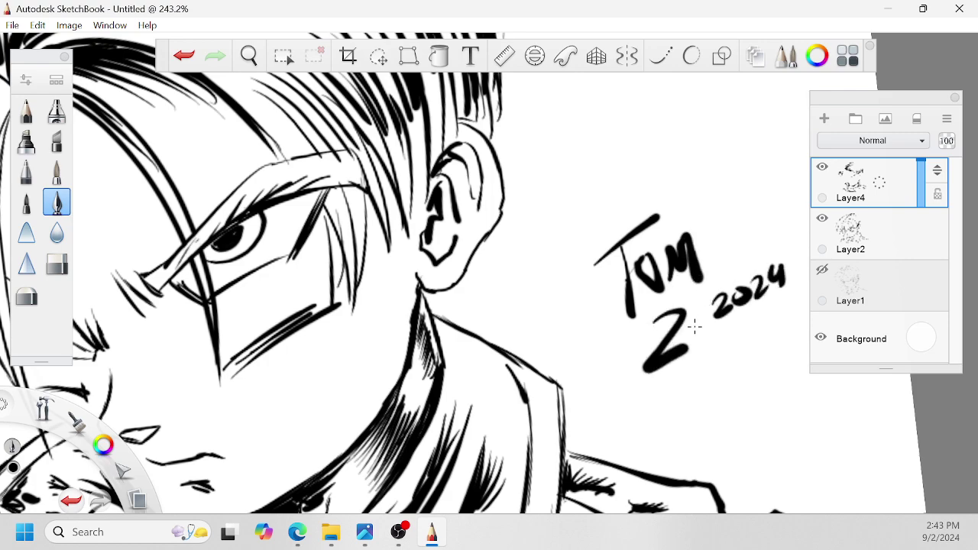
key("space")
left_click_drag(654, 319, 637, 396)
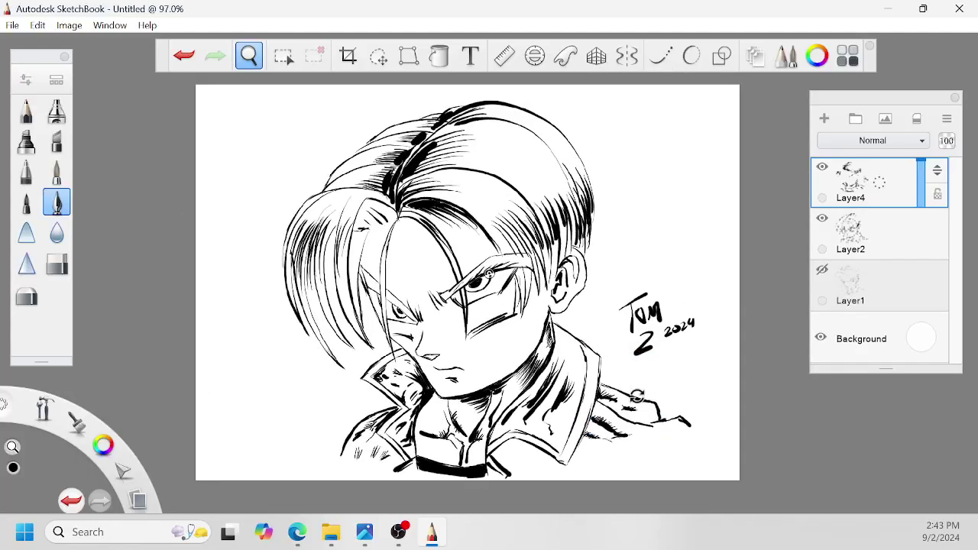
key("space")
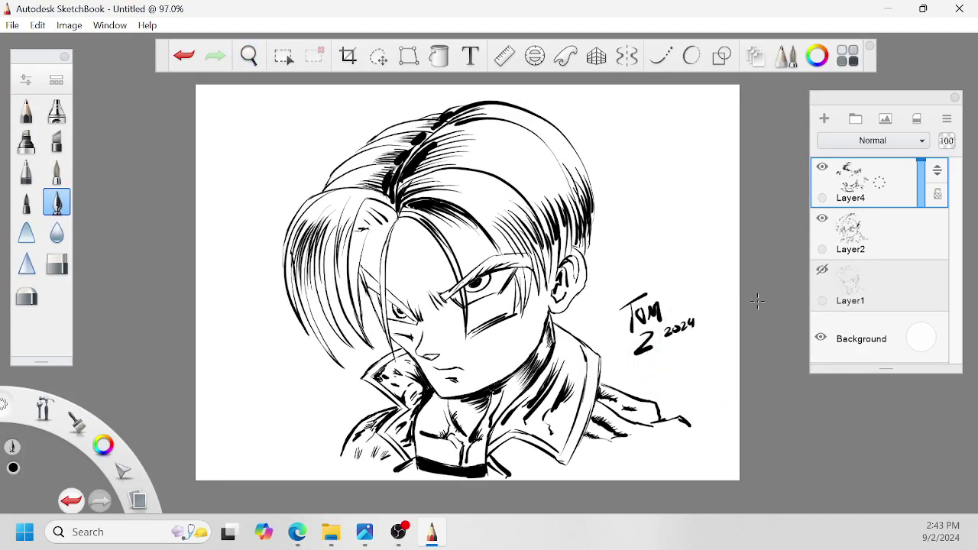